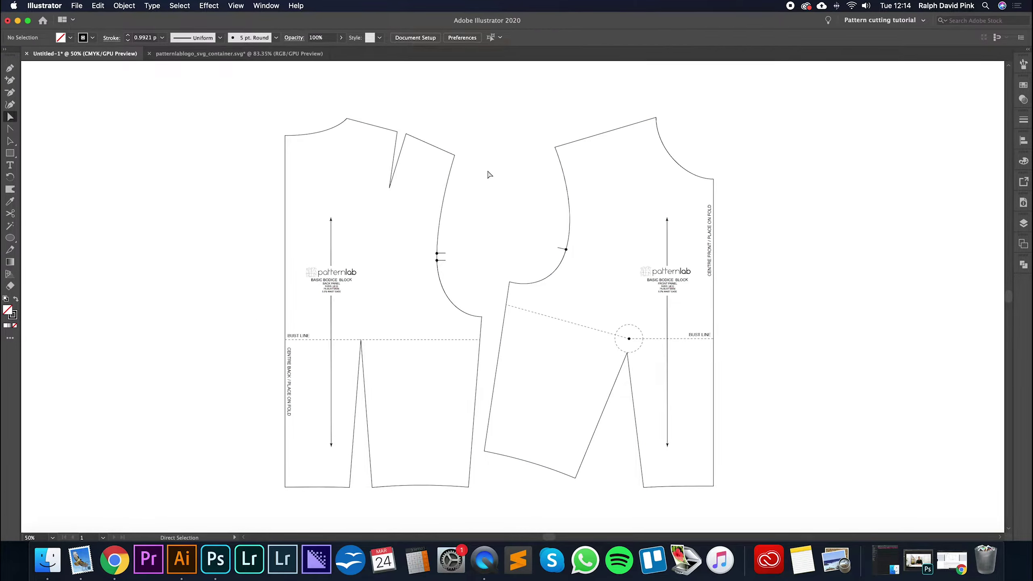
left_click(1024, 64)
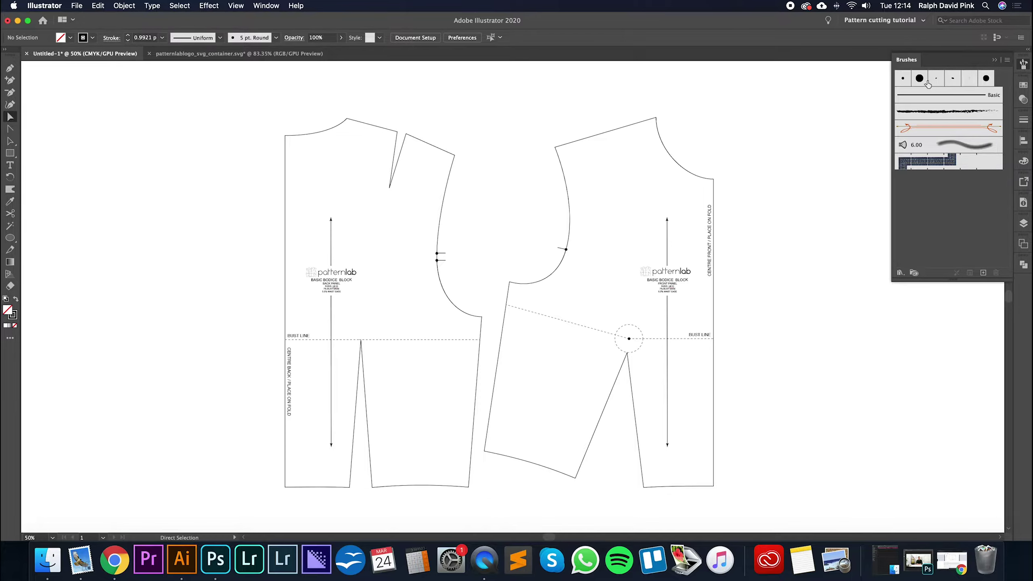
left_click(994, 62)
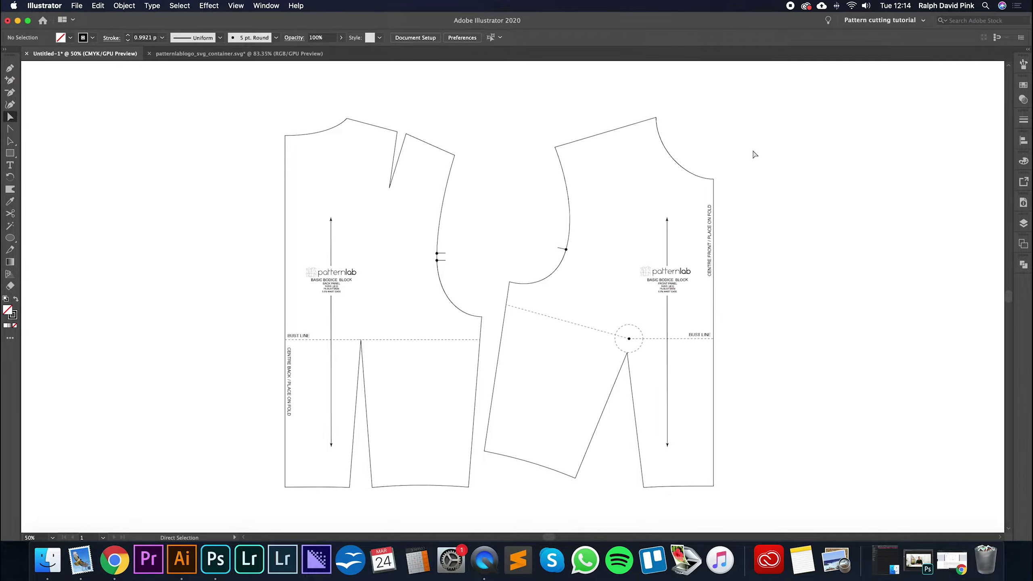
left_click(122, 6)
mouse_move(136, 231)
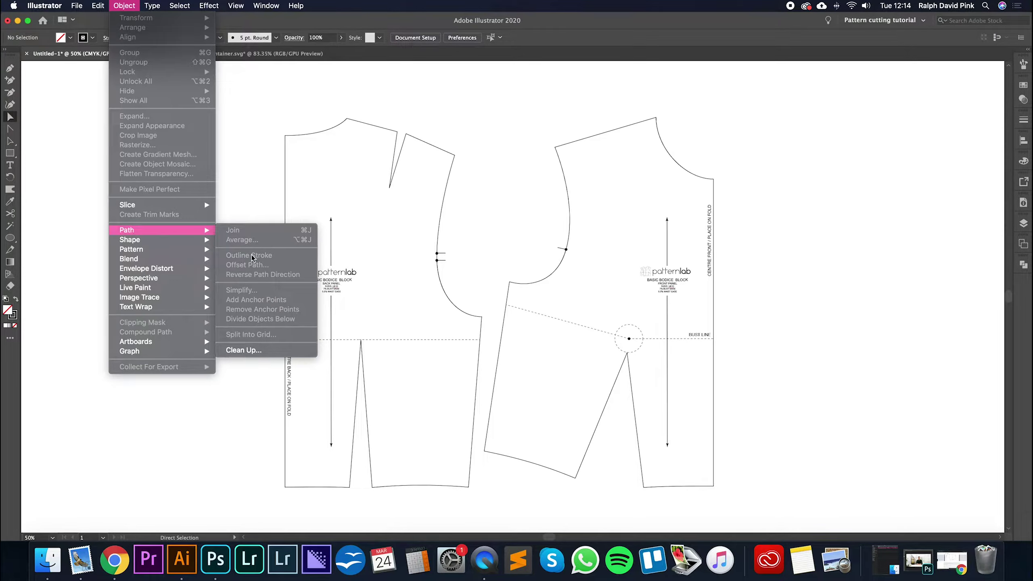
left_click(384, 121)
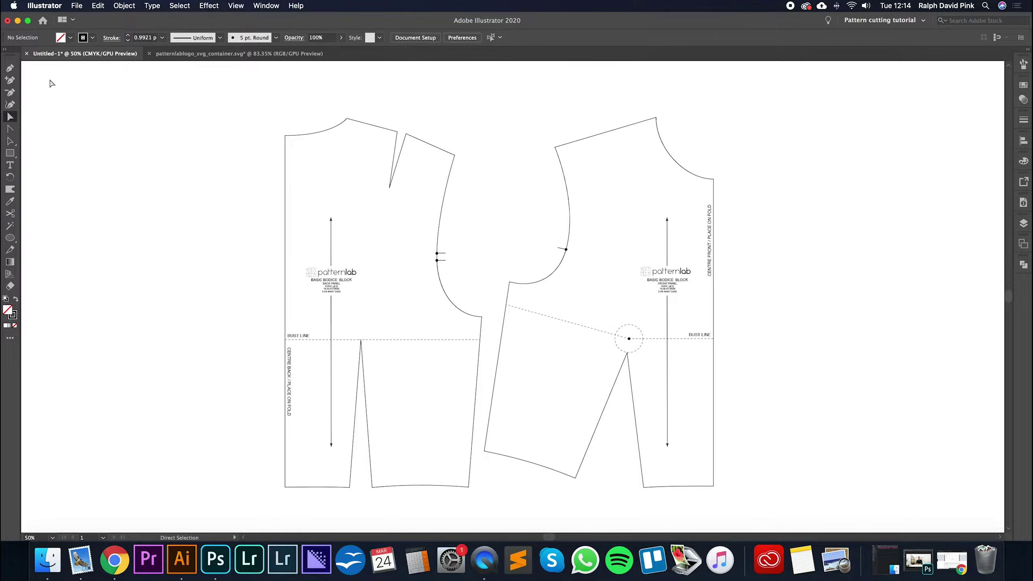
Select the back and front bodice outlines and preview an Offset Path of 1 cm with Miter joins.
left_click_drag(389, 111, 584, 191)
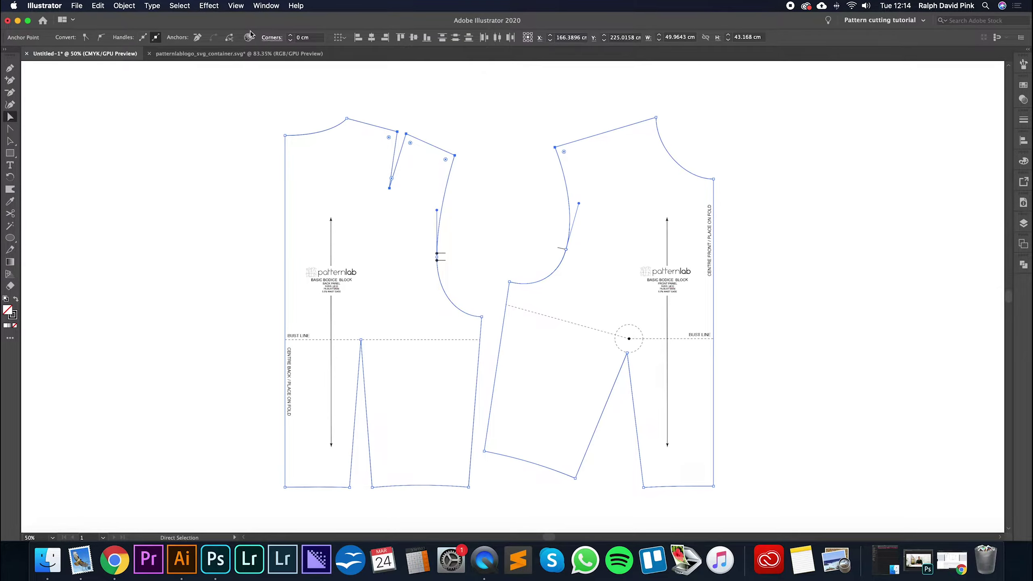
left_click(124, 6)
mouse_move(138, 230)
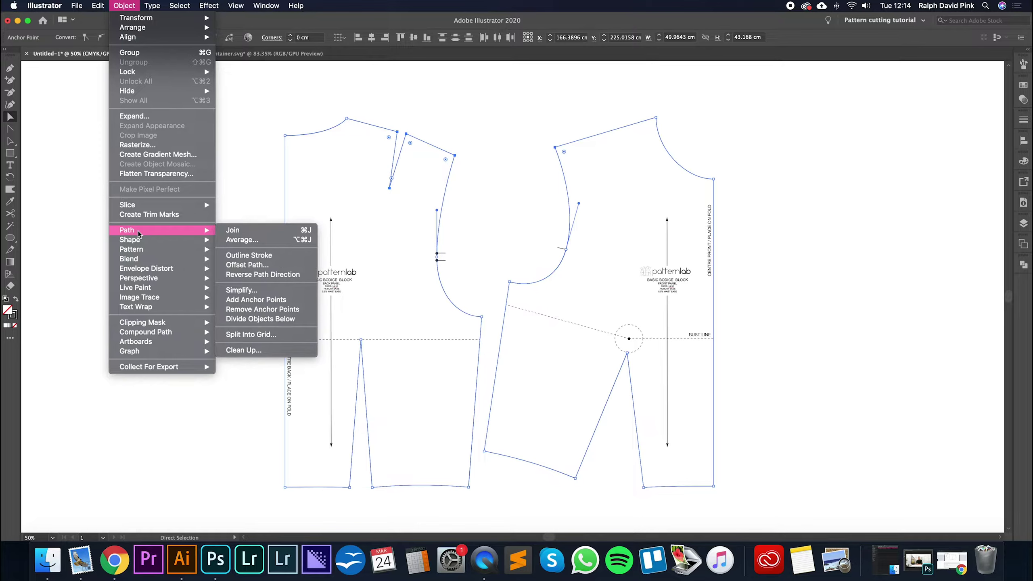
left_click(240, 265)
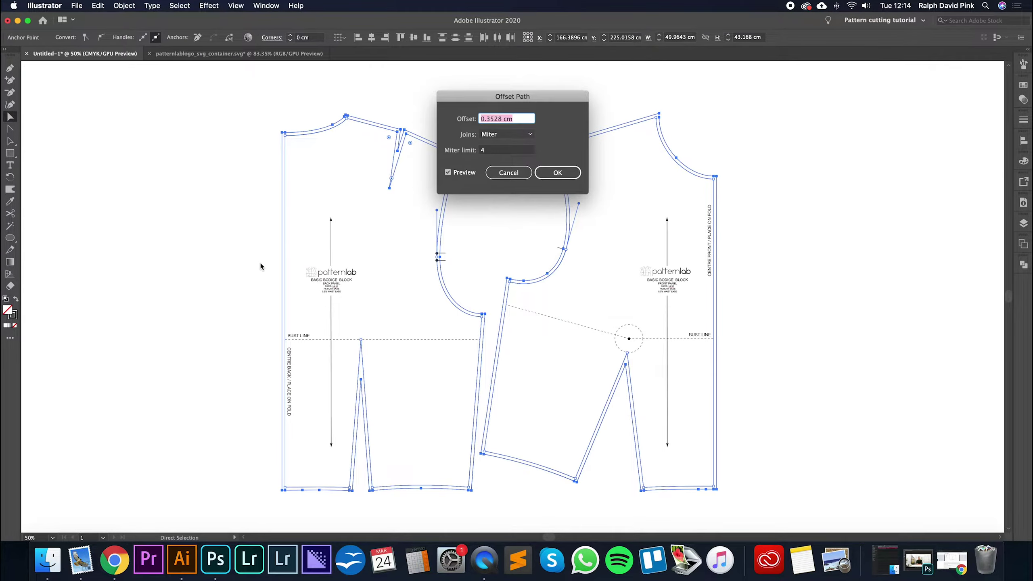
left_click(508, 118)
left_click(503, 119)
left_click_drag(502, 118, 472, 120)
type("1")
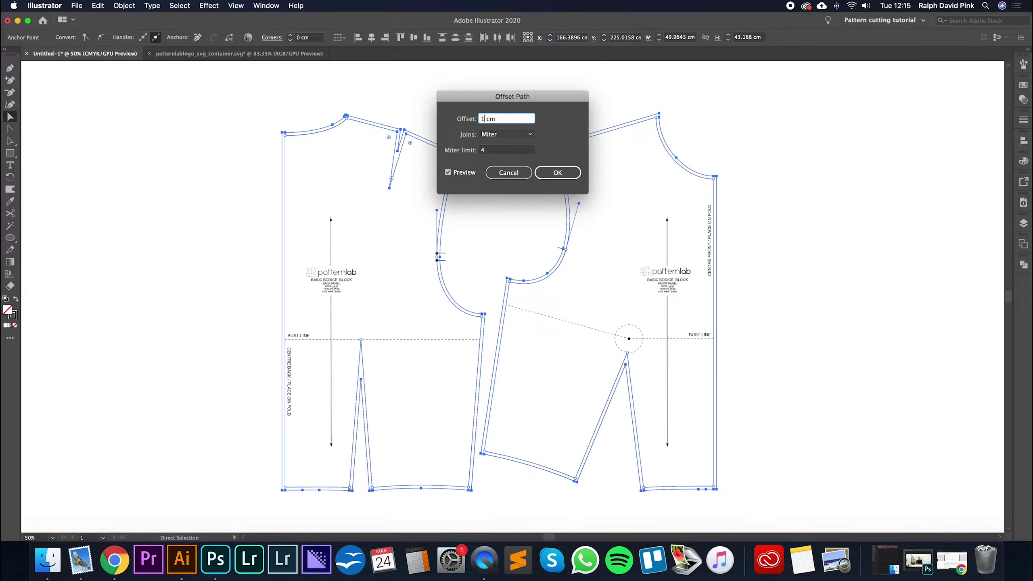
left_click(513, 136)
left_click(519, 91)
left_click_drag(519, 91, 754, 123)
Try a 2 cm offset for the bodice outlines in the preview.
type("2")
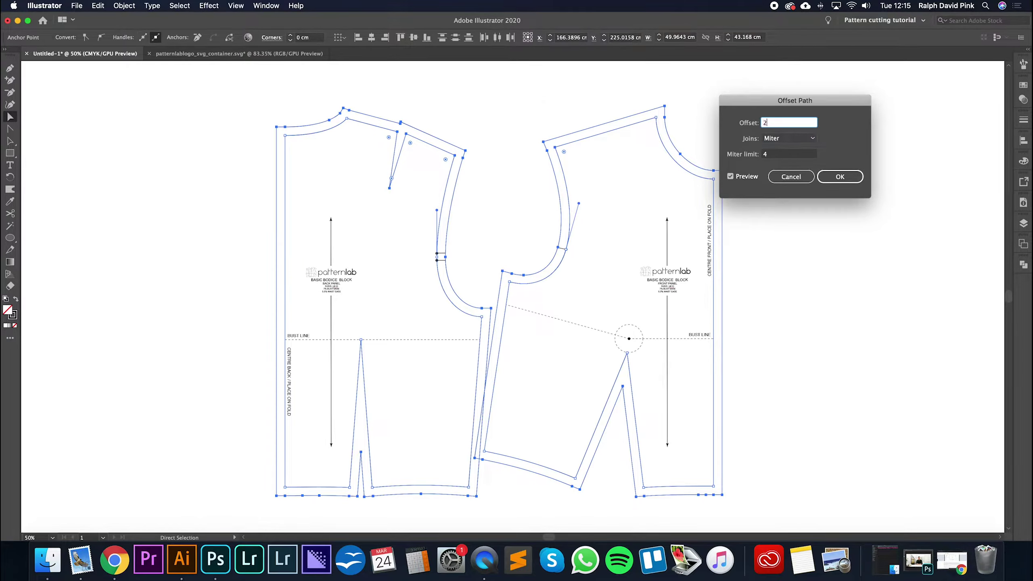
left_click(775, 155)
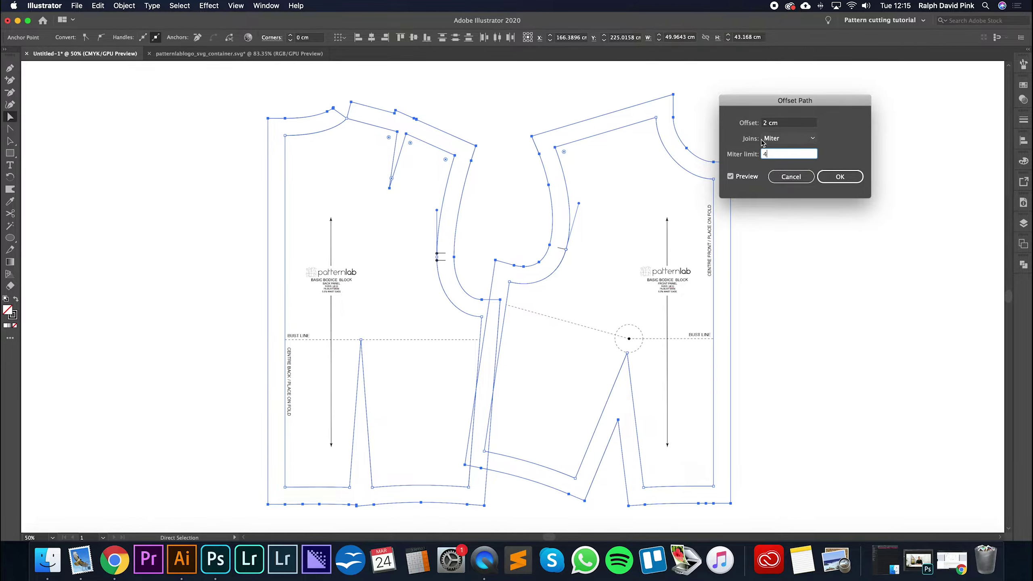
left_click_drag(769, 101, 798, 100)
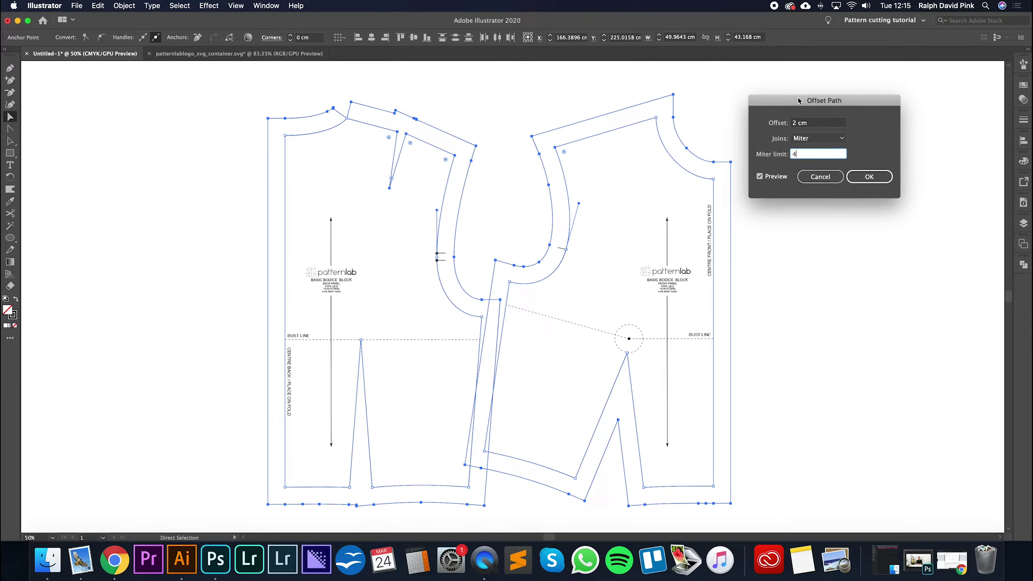
Set the offset back to 1 cm with a miter limit of 5 and apply it to both bodice outlines.
double_click(795, 123)
type("1")
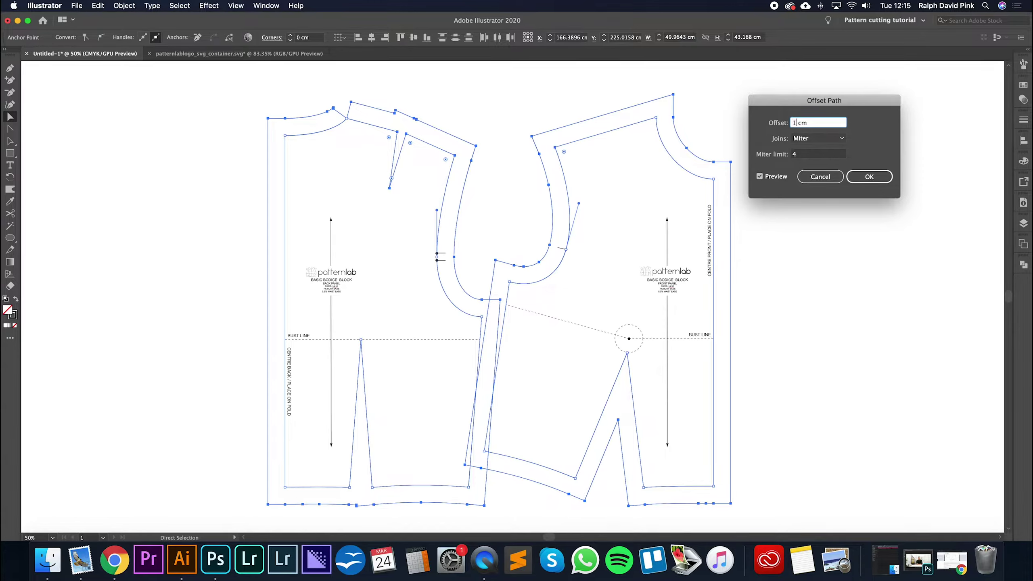
double_click(810, 153)
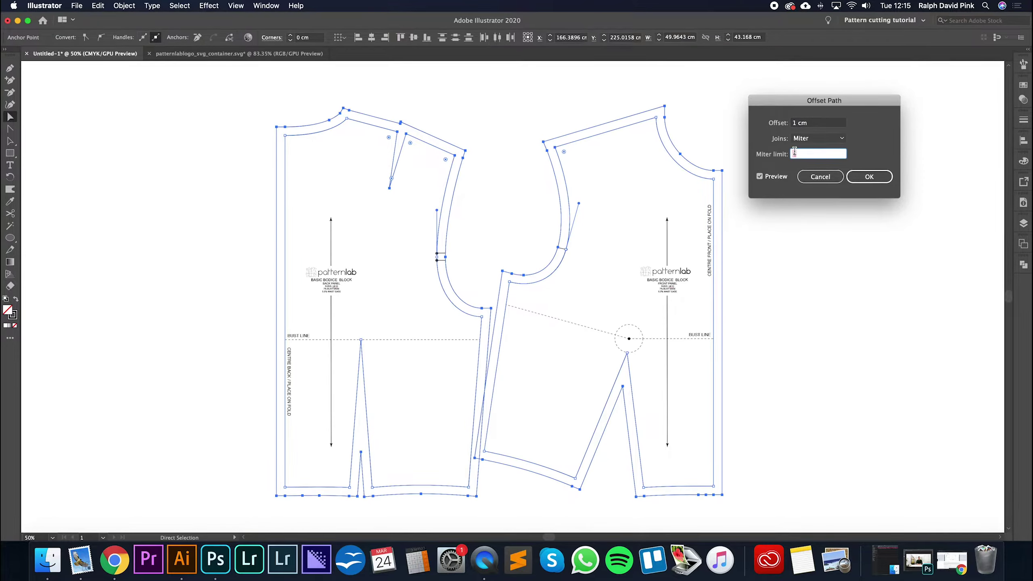
type("5")
key("Tab")
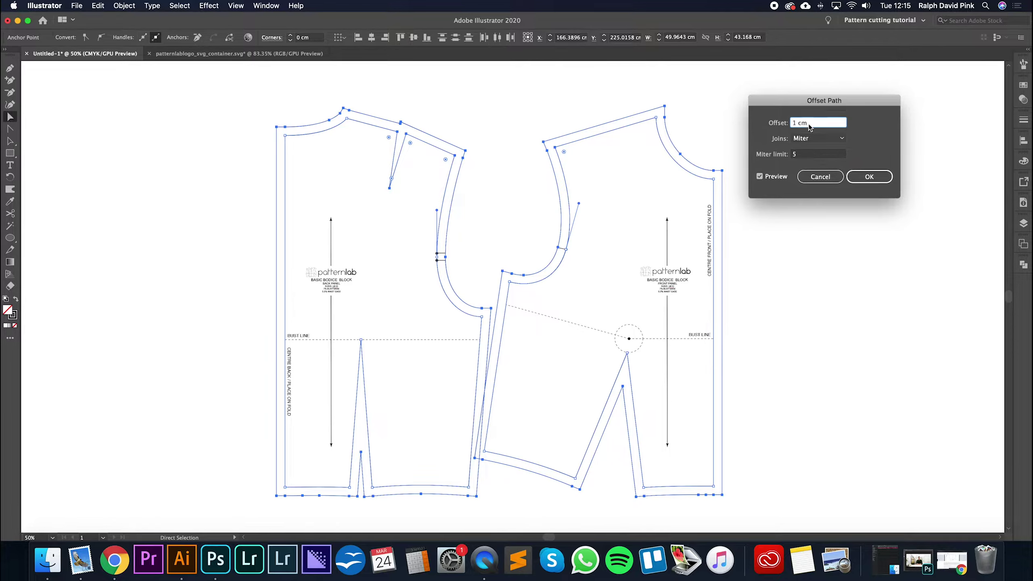
left_click(860, 180)
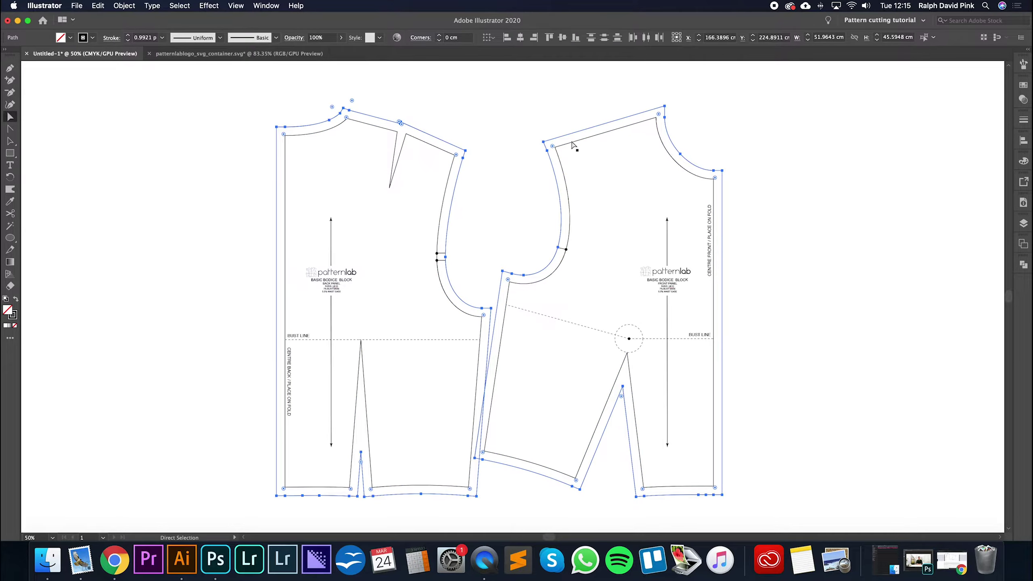
Select the seam allowance outlines of both bodice pieces and set their stroke weight to 2 pt.
left_click(452, 143)
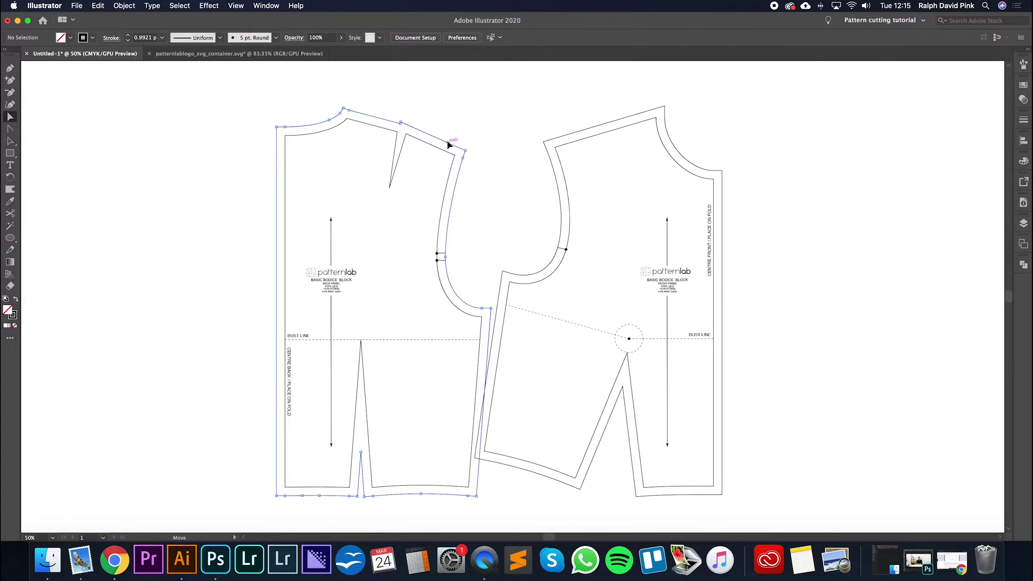
left_click_drag(443, 116, 545, 143)
left_click(1023, 119)
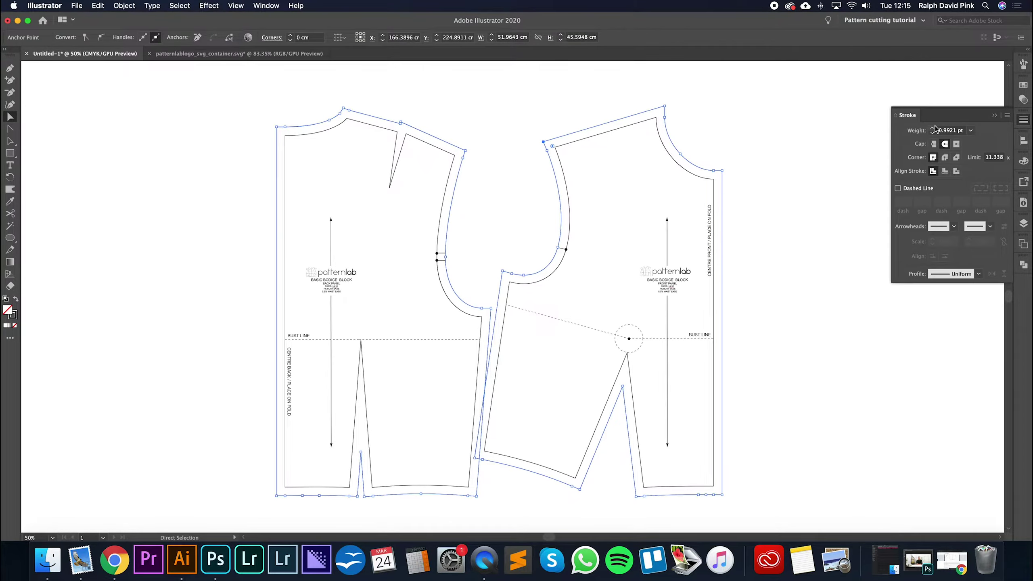
left_click(933, 130)
left_click(995, 115)
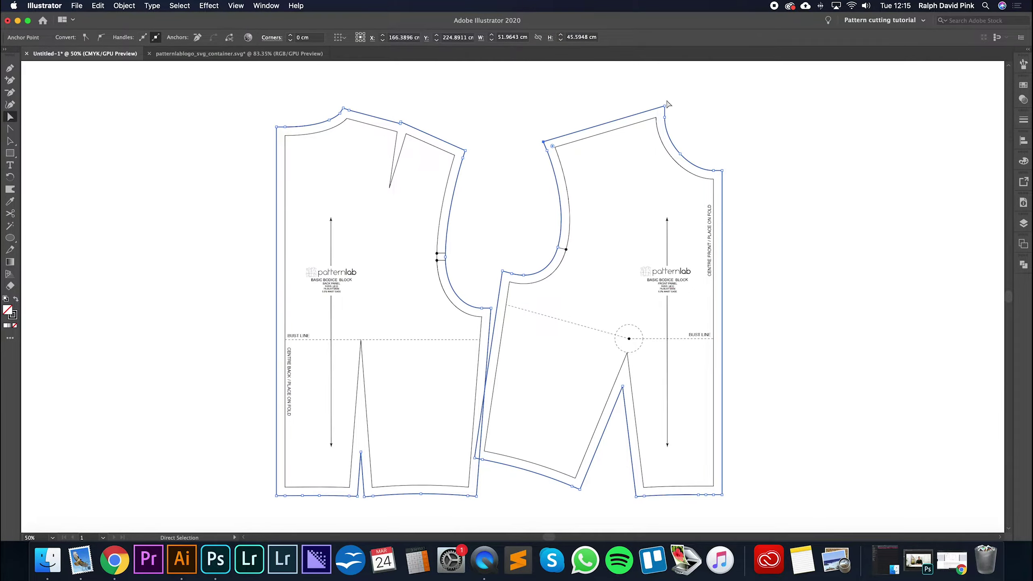
left_click(525, 108)
Select the whole front bodice piece and move it sideways so its seam allowance clears the back piece.
scroll(509, 127, "down", 1)
key("a")
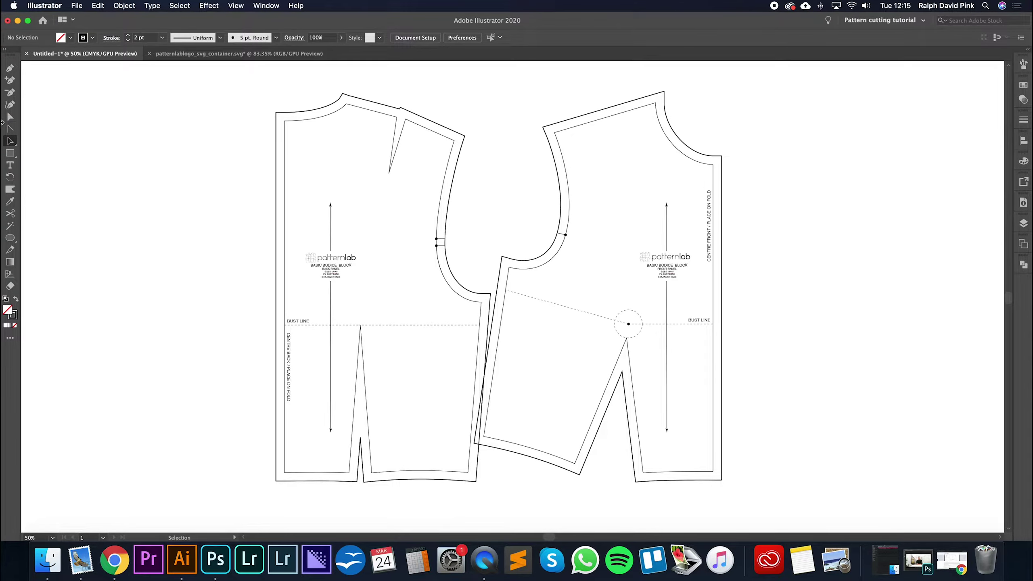
left_click(10, 142)
left_click_drag(517, 93, 808, 510)
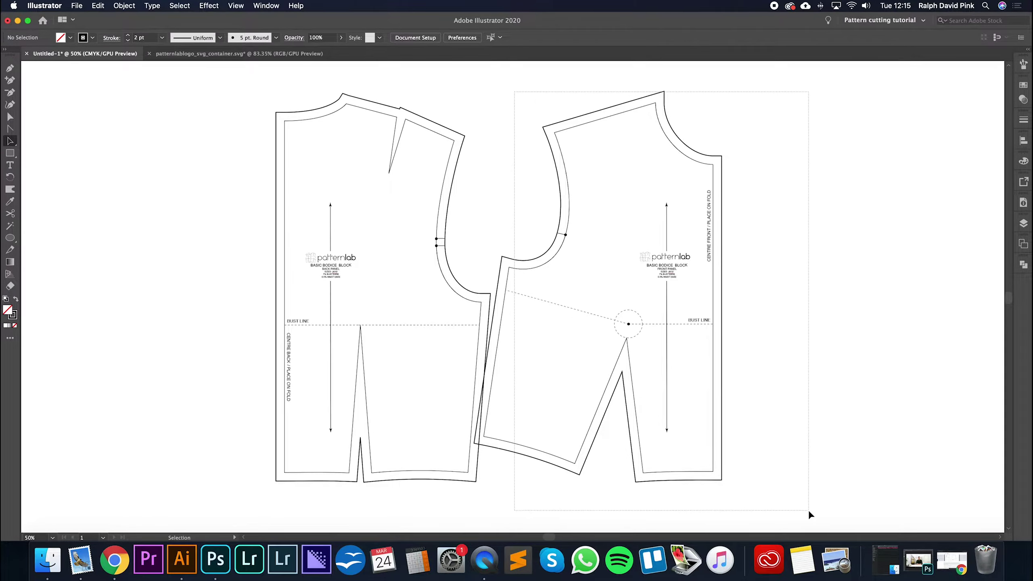
left_click_drag(630, 324, 649, 324)
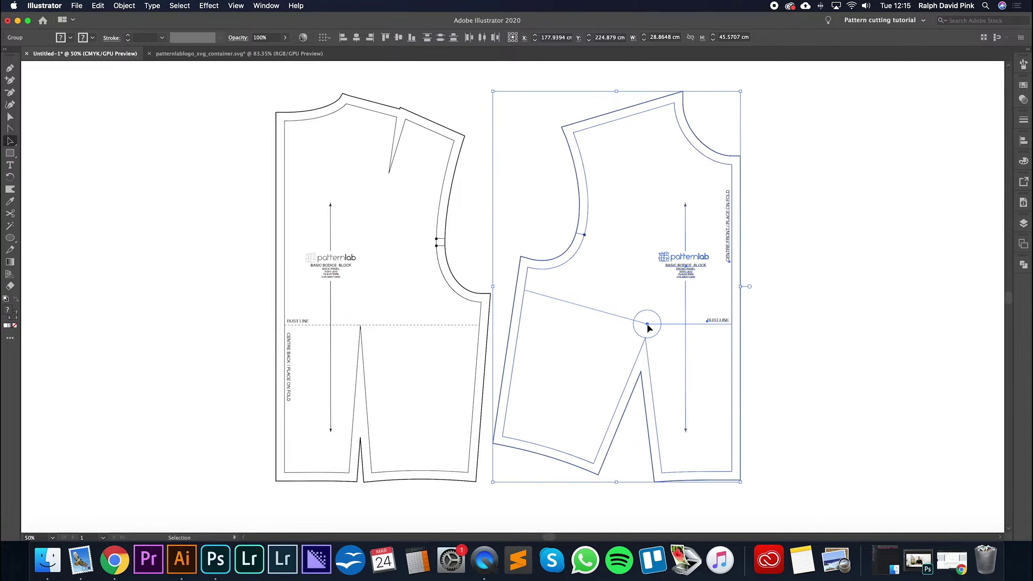
left_click(503, 215)
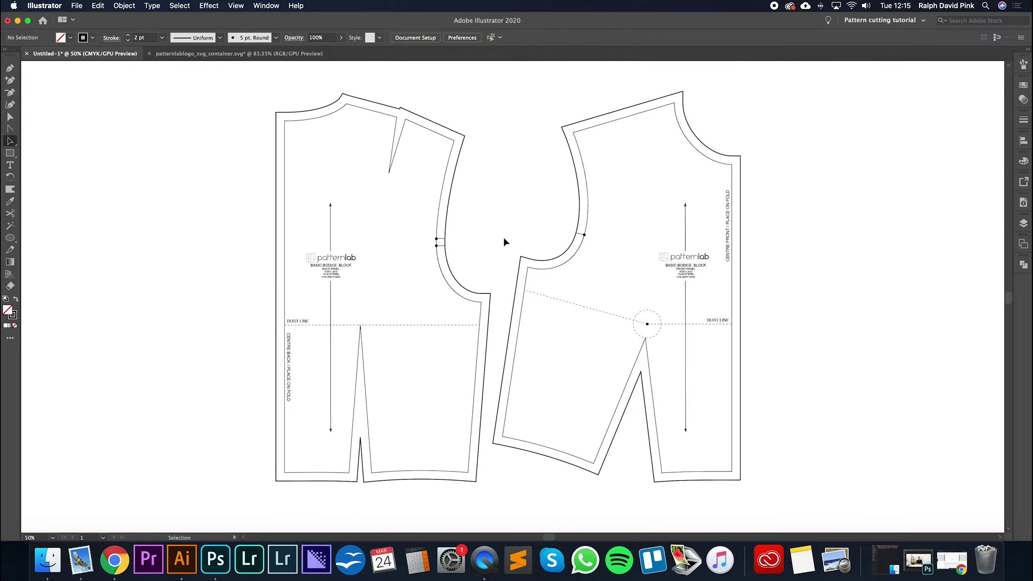
Straighten the seam allowance above the back shoulder dart by adding an anchor point beside the notch and deleting the stray one.
left_click(9, 80)
left_click(410, 111)
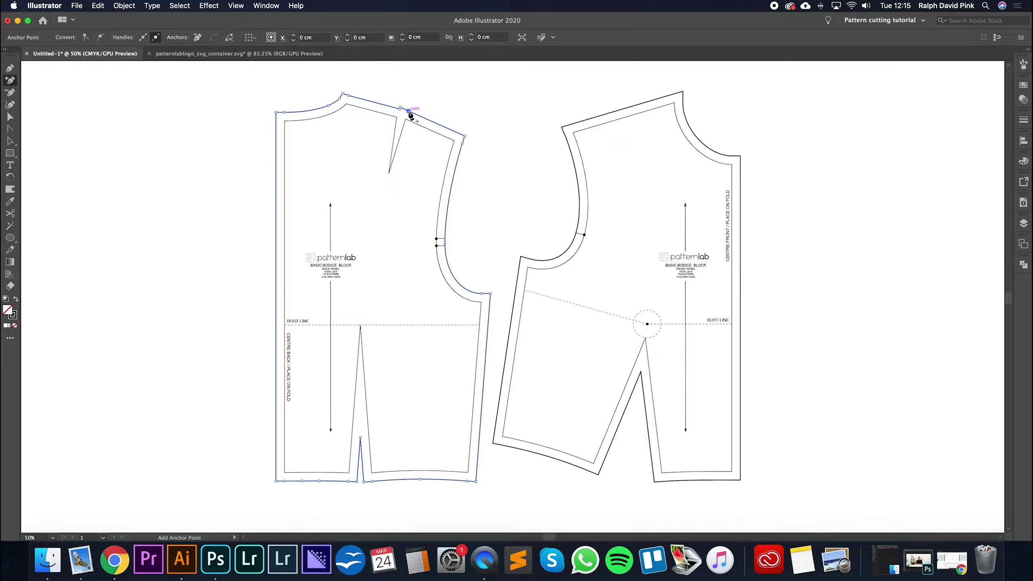
left_click(10, 94)
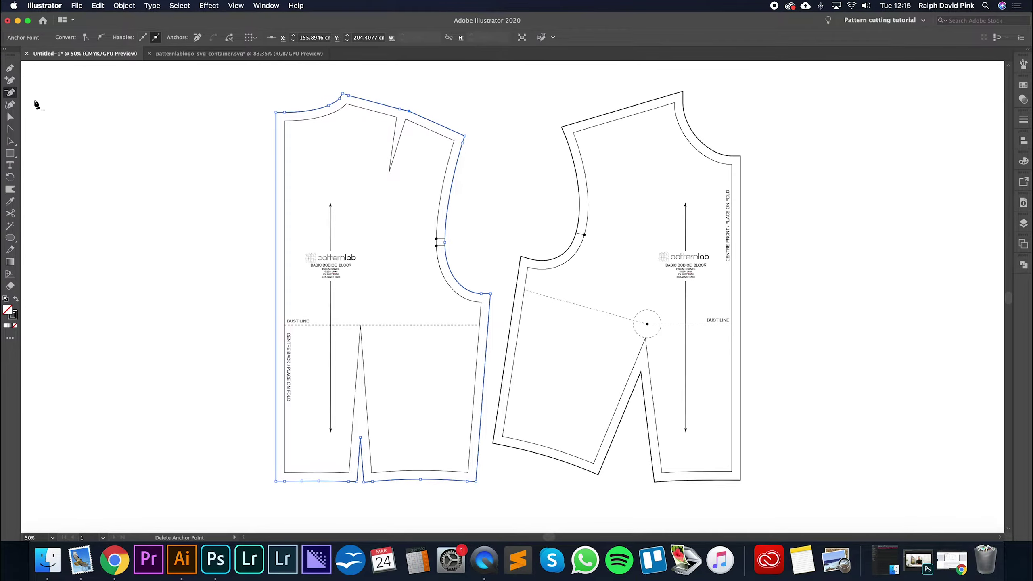
left_click(10, 117)
left_click(455, 104)
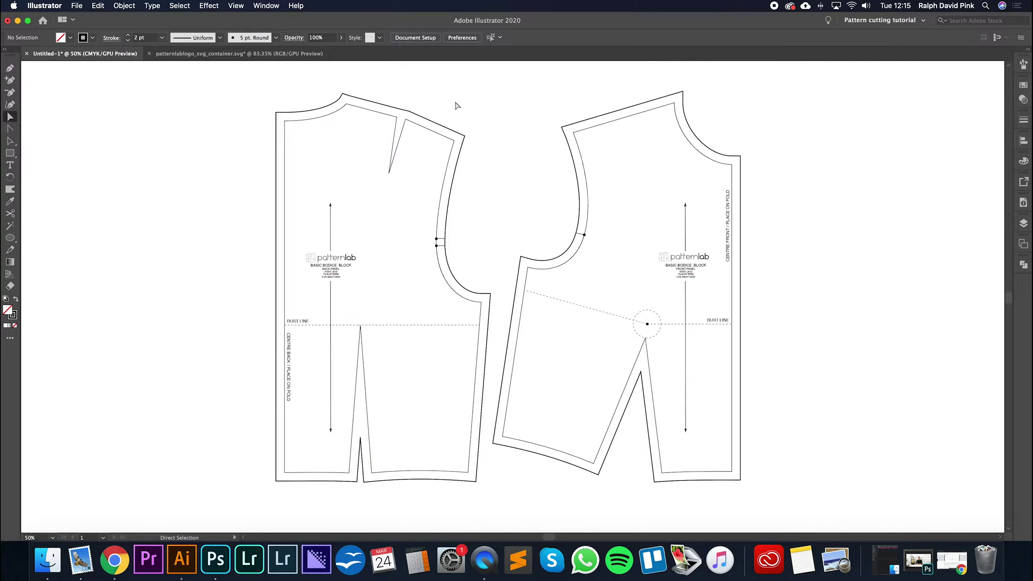
scroll(504, 167, "right", 3)
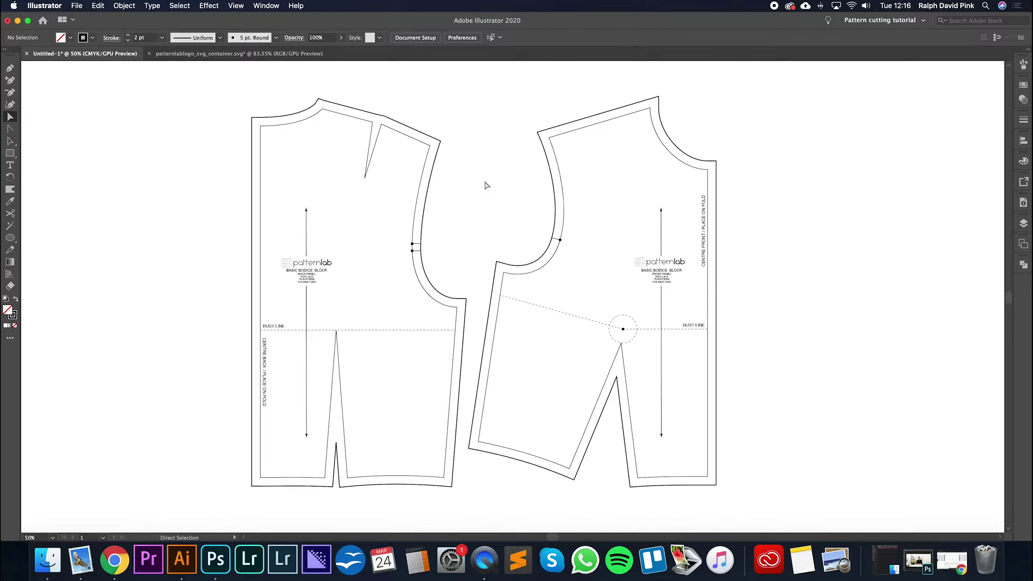
left_click(124, 5)
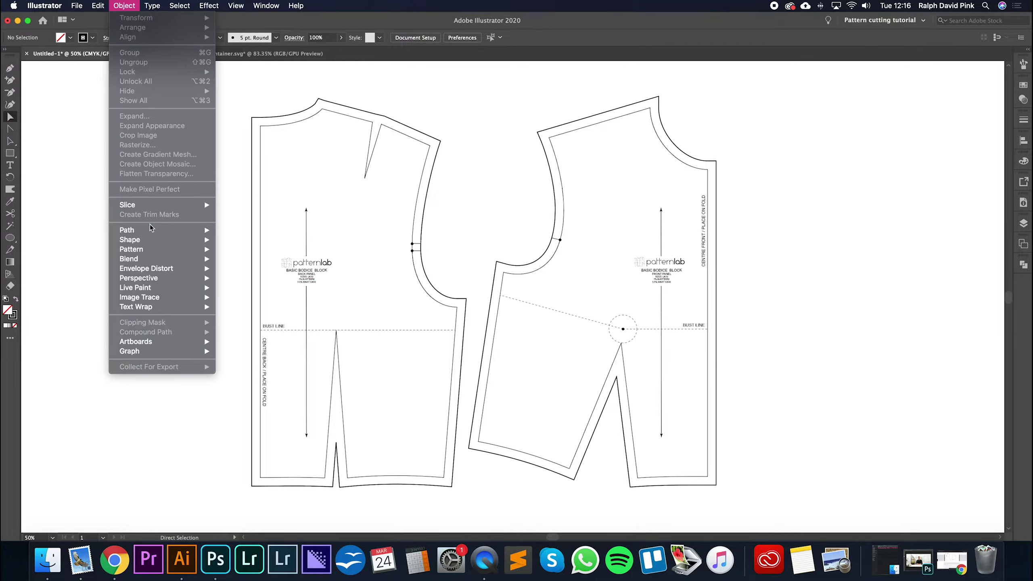
mouse_move(152, 238)
left_click(466, 231)
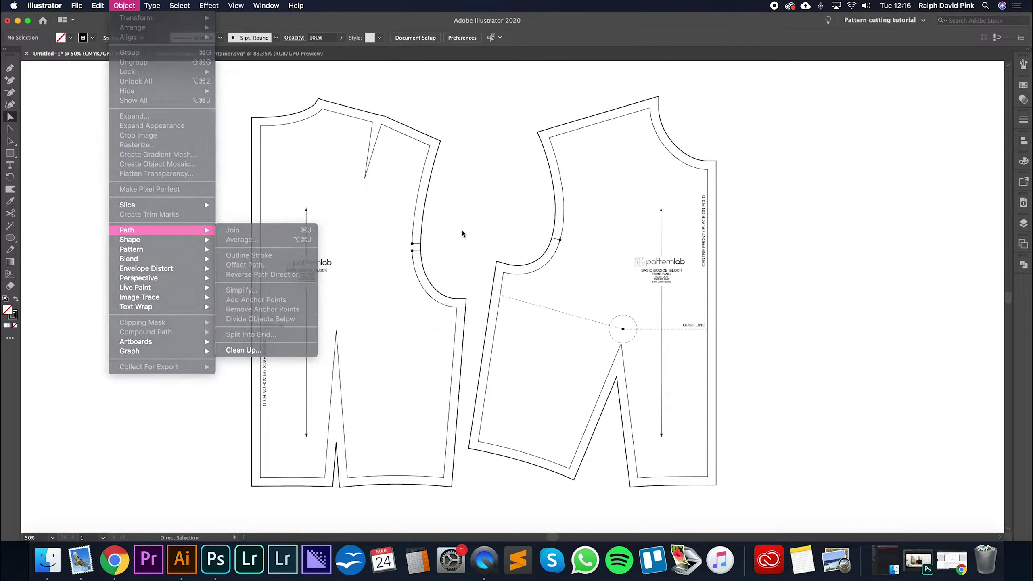
Select both open bodice outlines and preview a 1 cm Offset Path with miter joins on them without applying it.
key("space")
left_click_drag(494, 240, 383, 242)
left_click_drag(701, 266, 377, 286)
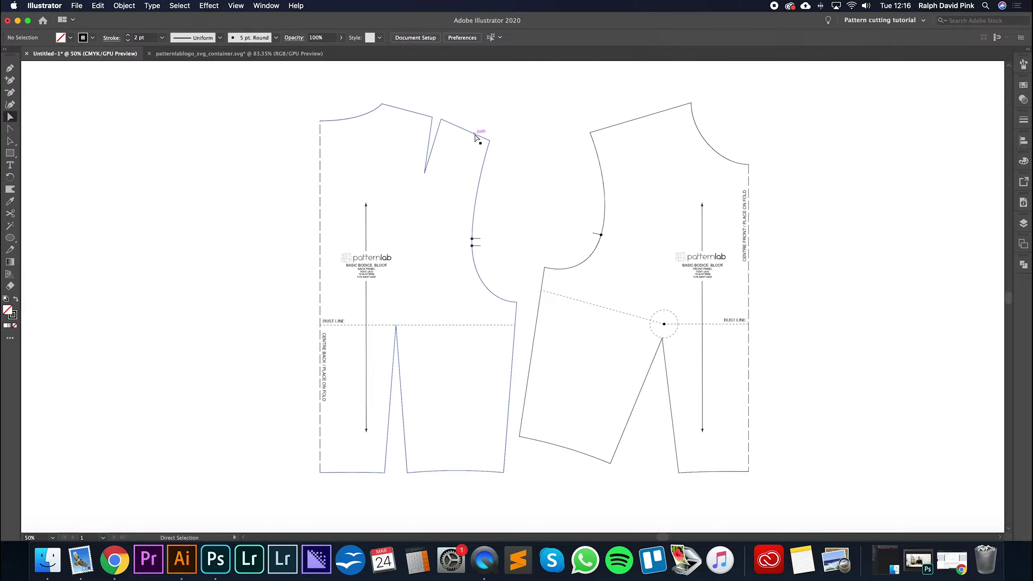
left_click_drag(282, 198, 710, 205)
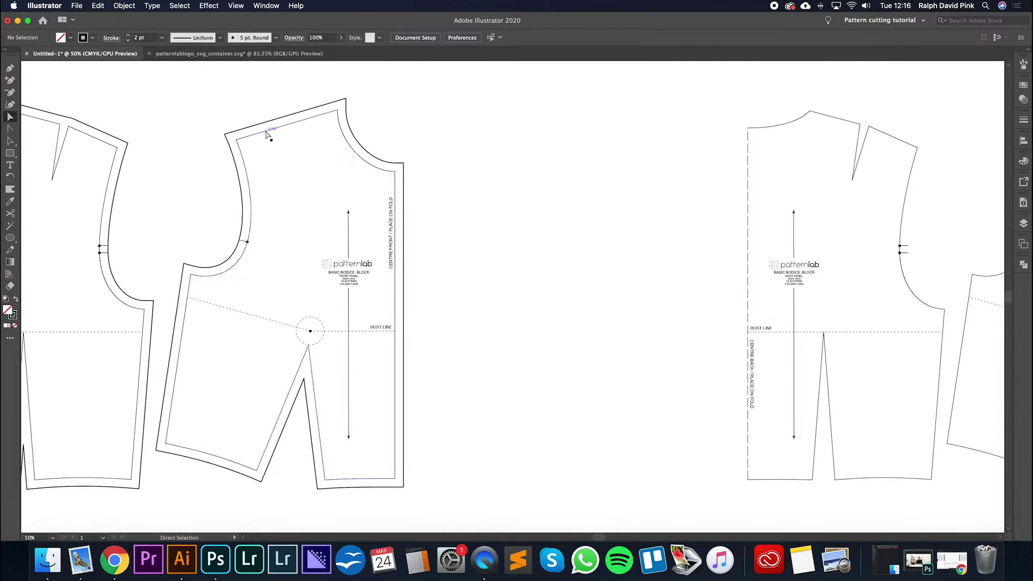
scroll(606, 189, "right", 15)
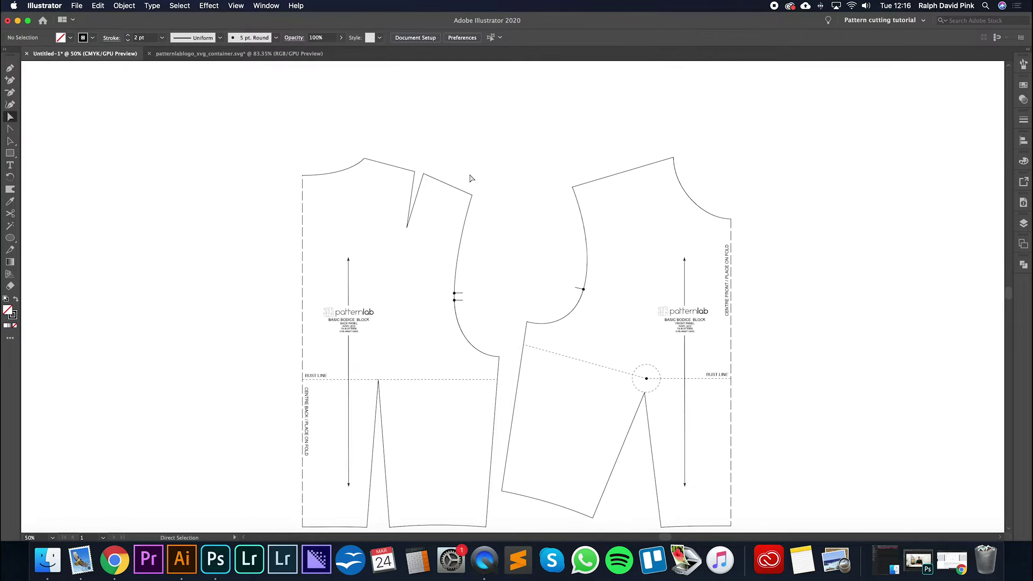
left_click(673, 156)
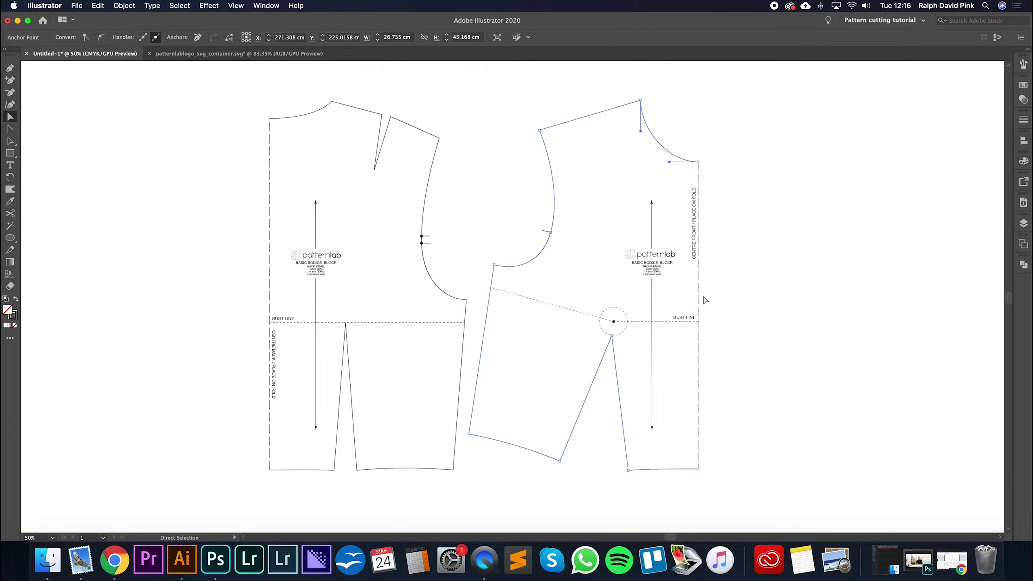
left_click_drag(425, 118, 581, 178)
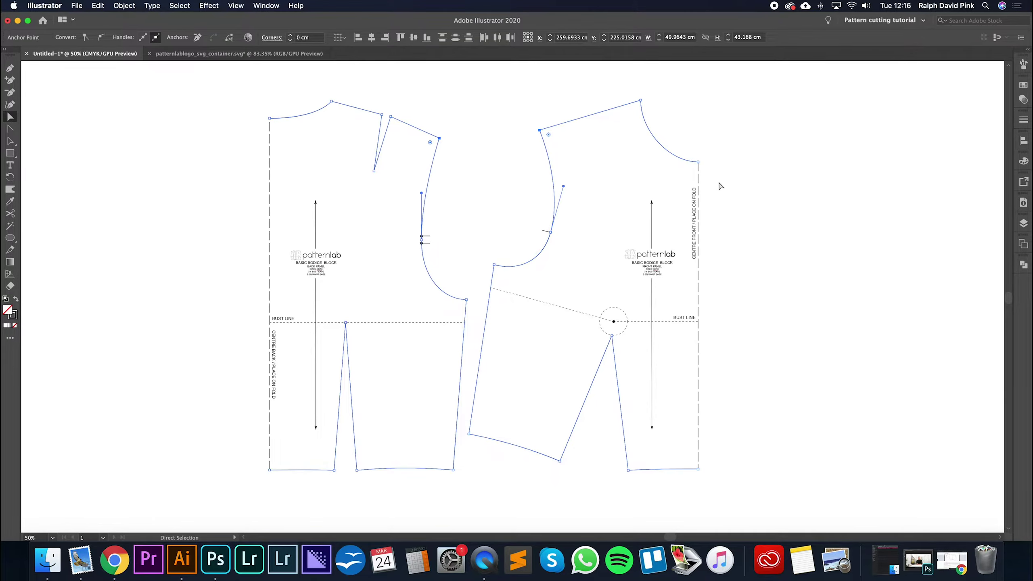
left_click(124, 5)
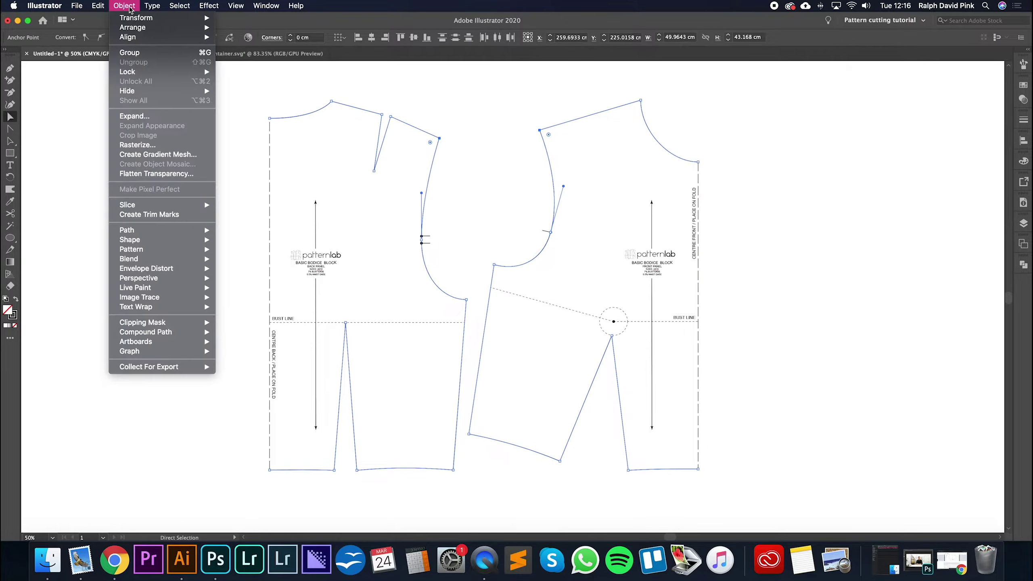
mouse_move(141, 235)
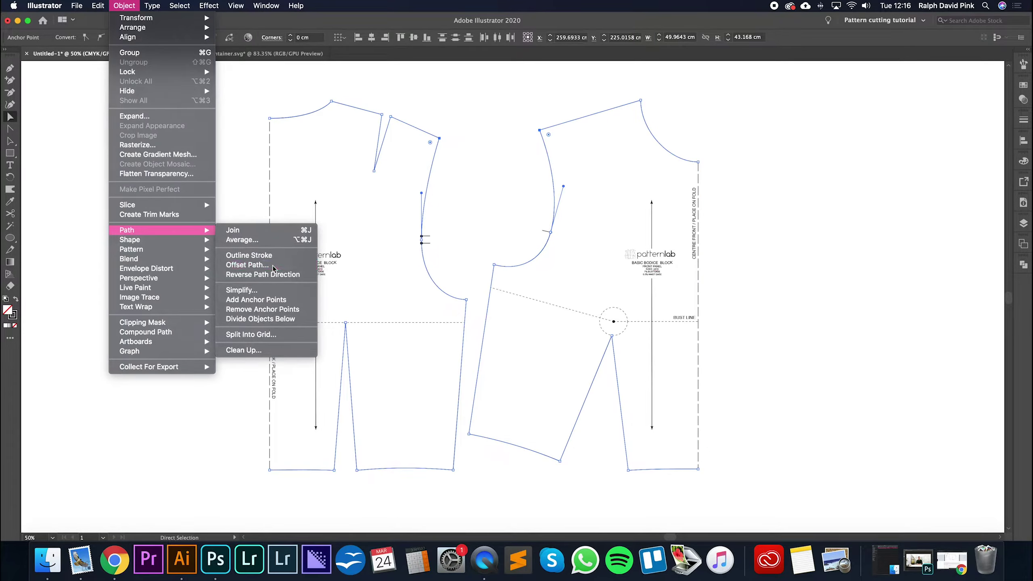
left_click(247, 265)
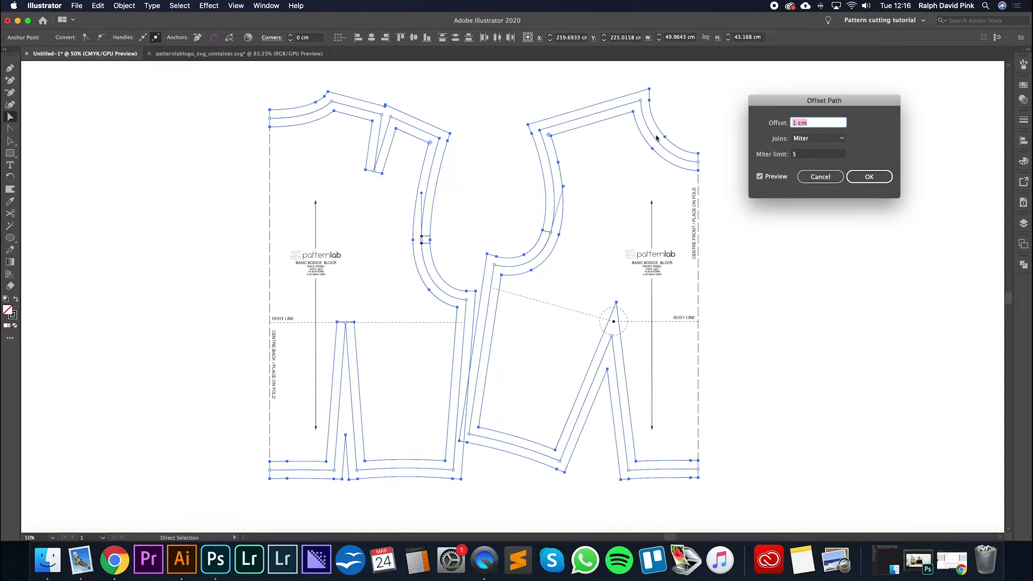
left_click(820, 177)
Close the open front bodice outline along the centre front fold with the Pathfinder Unite operation.
left_click(699, 161)
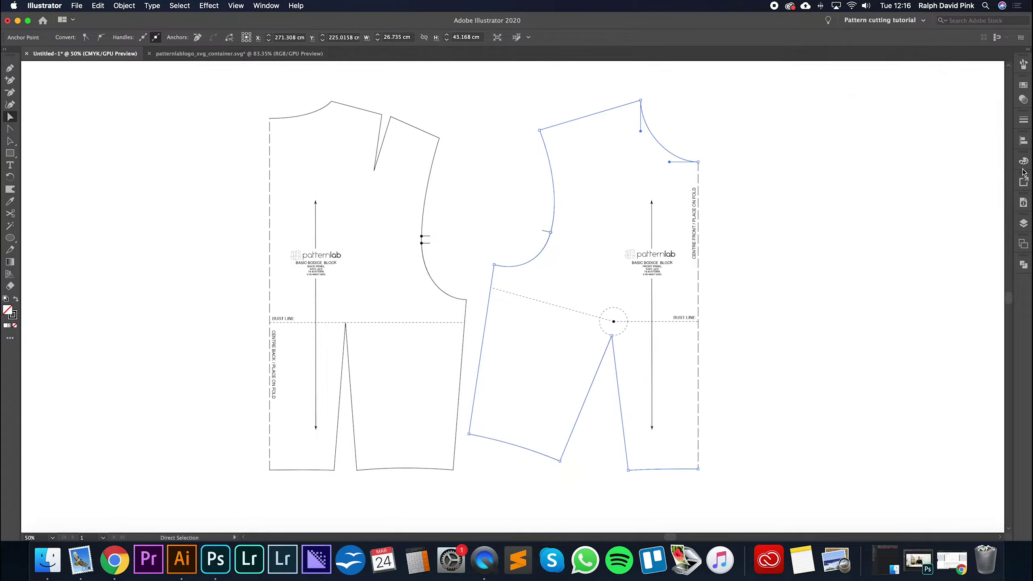
left_click(1024, 264)
left_click(901, 287)
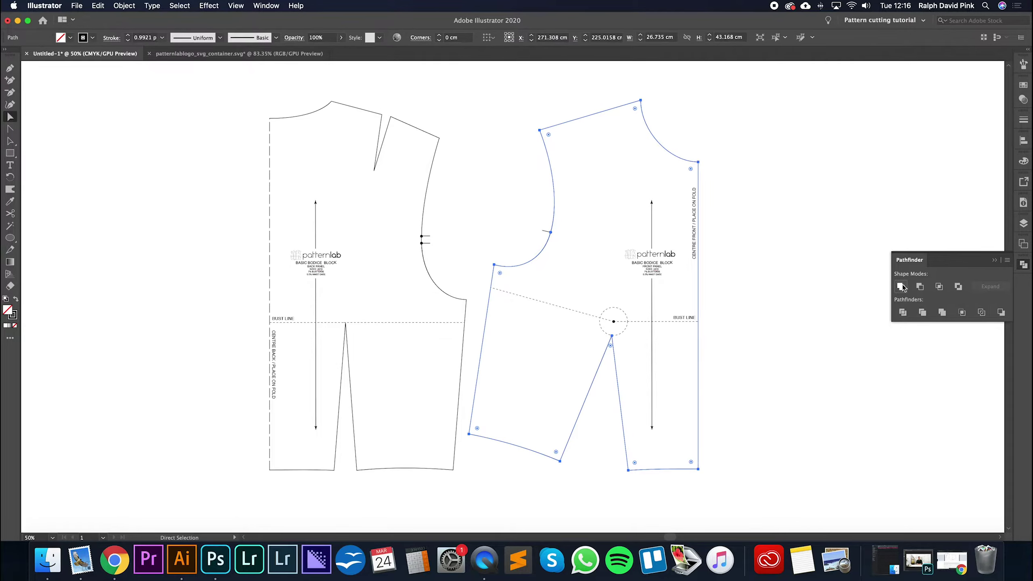
Preview a 1 cm Offset Path on the closed front outline without applying it, and undo the Unite.
left_click(727, 185)
left_click(687, 165)
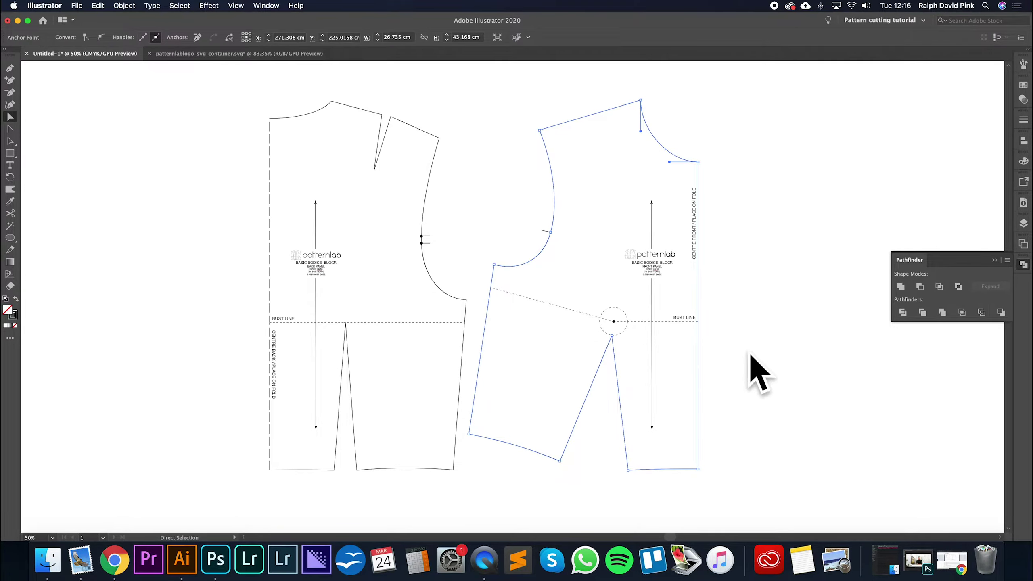
left_click(124, 5)
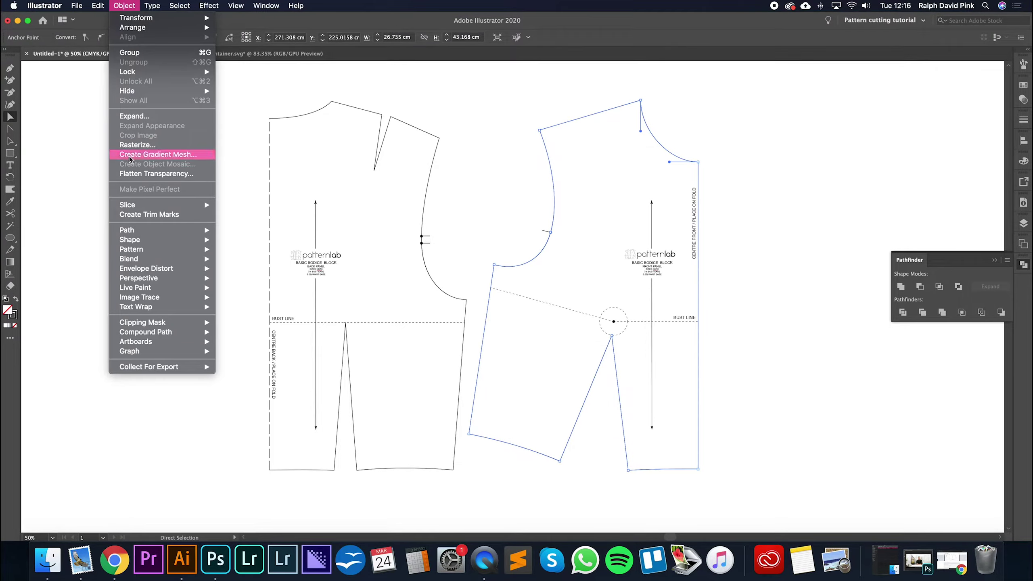
mouse_move(187, 230)
left_click(247, 265)
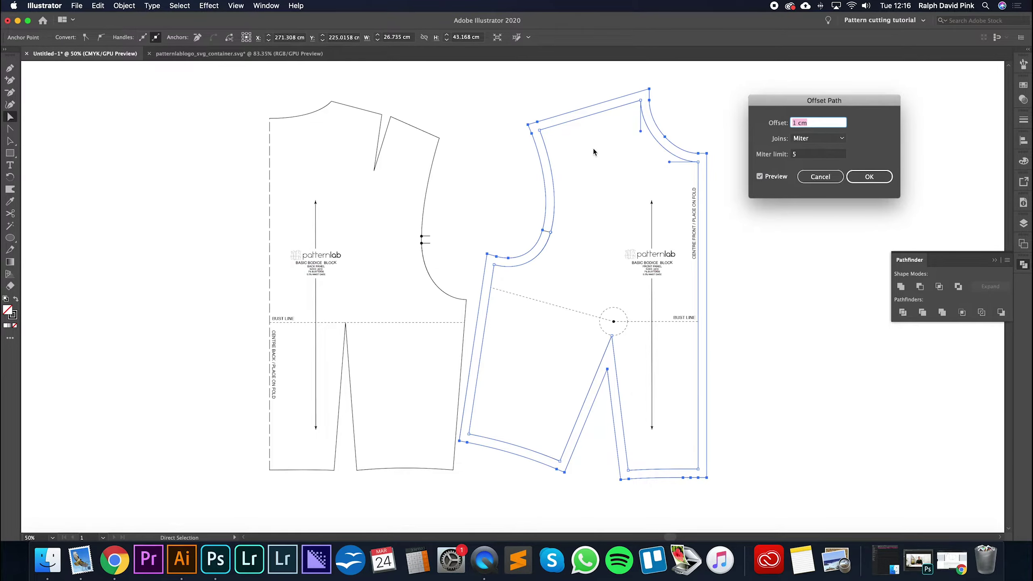
left_click(820, 176)
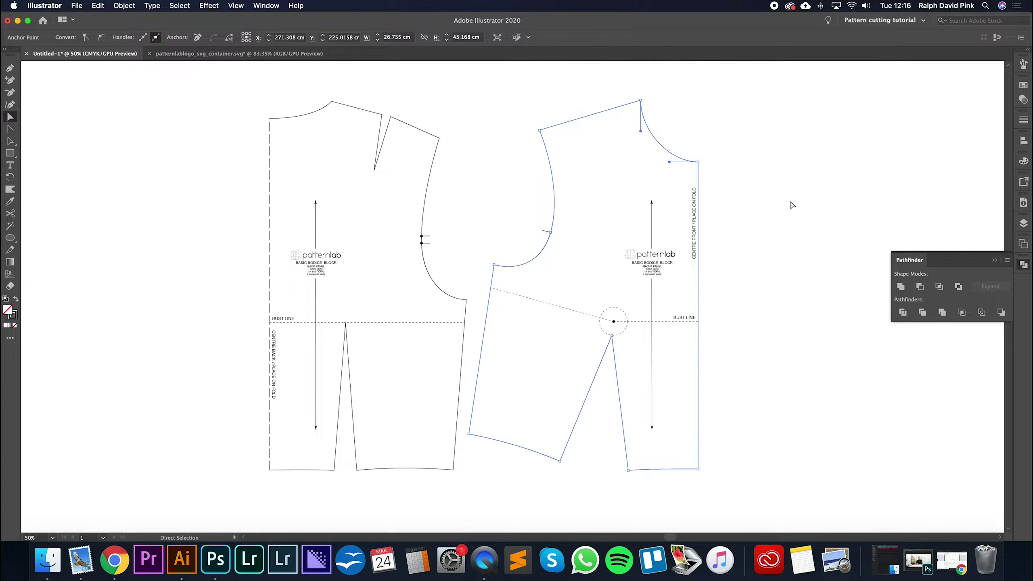
left_click(756, 218)
key("a")
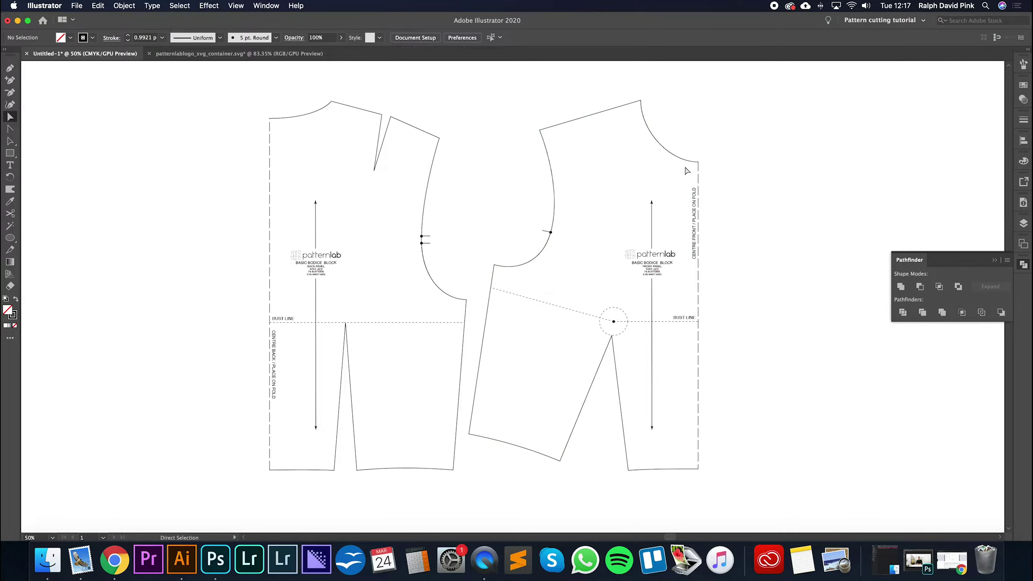
Apply a 1 cm Offset Path with miter joins and a miter limit of 5 to both open bodice outlines.
left_click(431, 167)
left_click(563, 126, "shift")
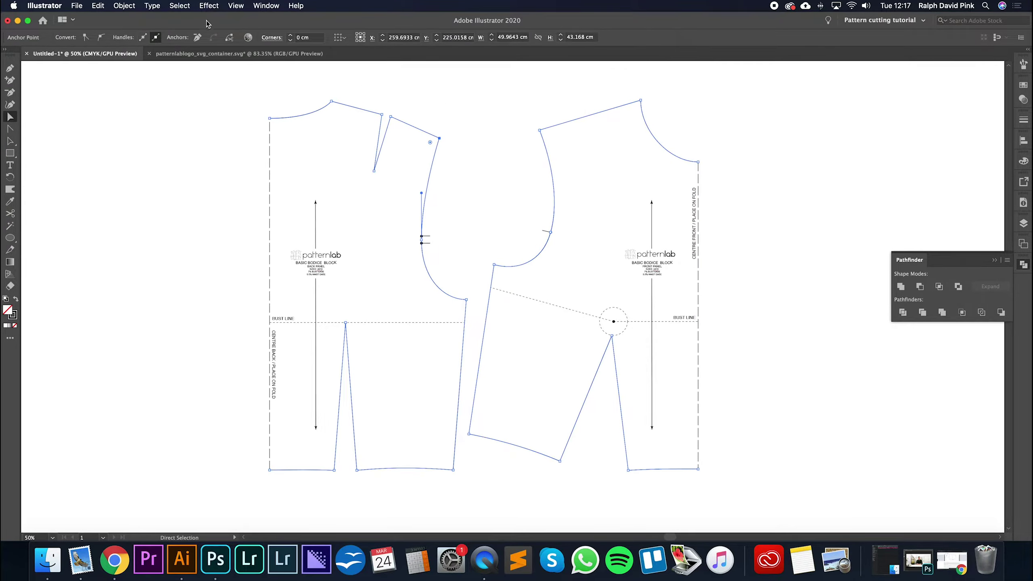
left_click(124, 5)
mouse_move(147, 230)
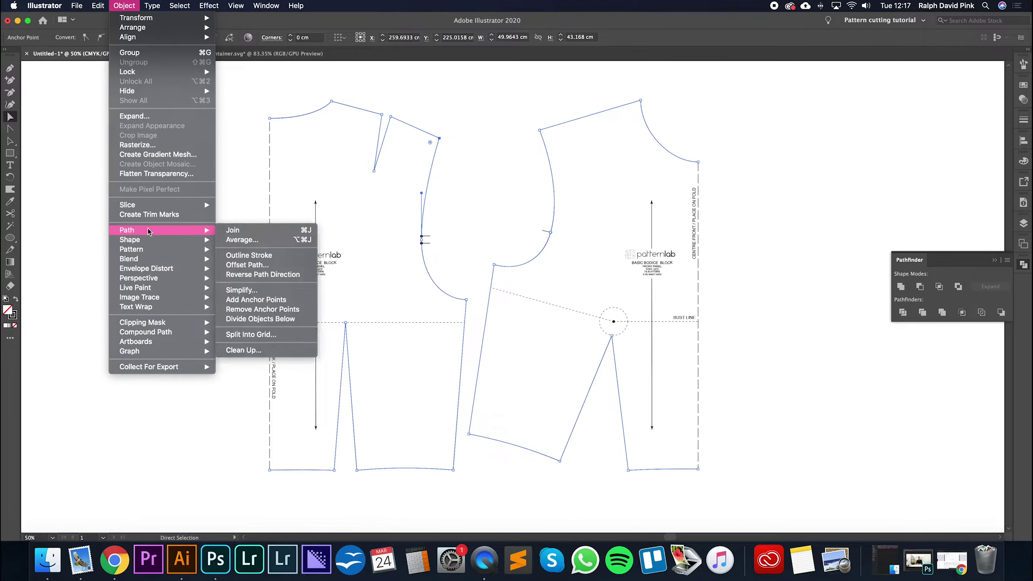
left_click(252, 264)
left_click(866, 178)
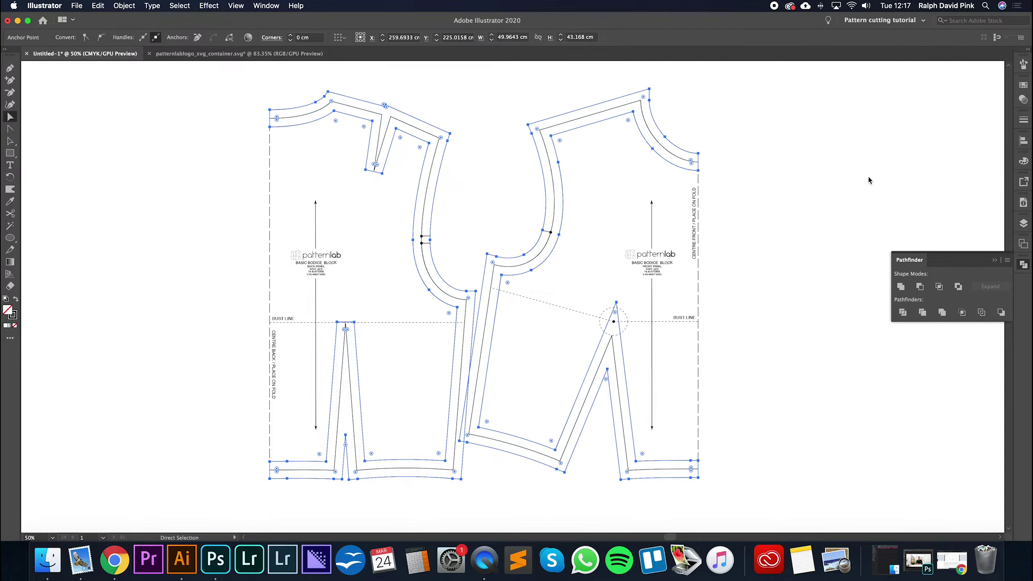
left_click(735, 170)
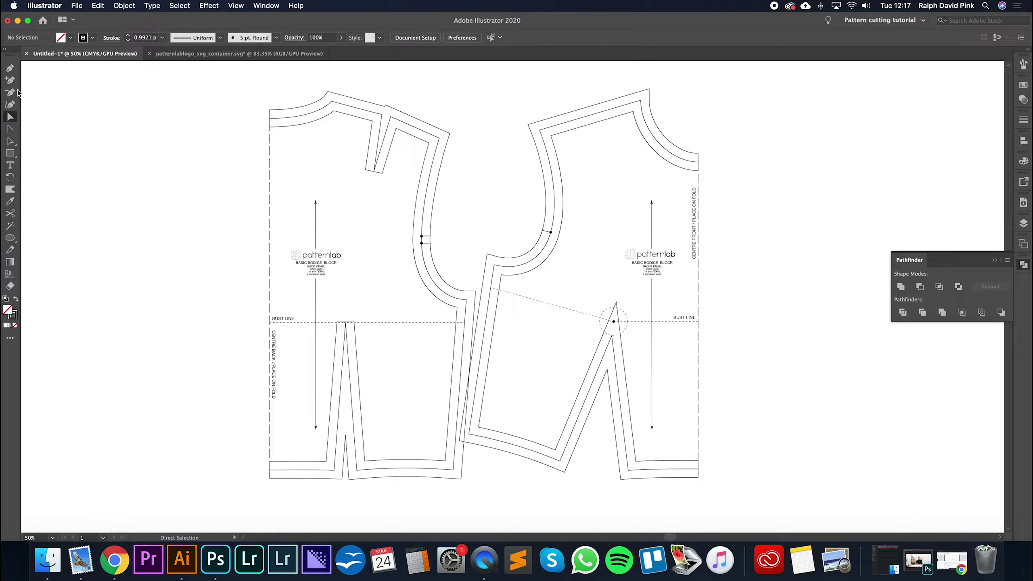
Cut the front piece's offset path at both ends of the centre front fold with Scissors and delete the inner part.
left_click(628, 95)
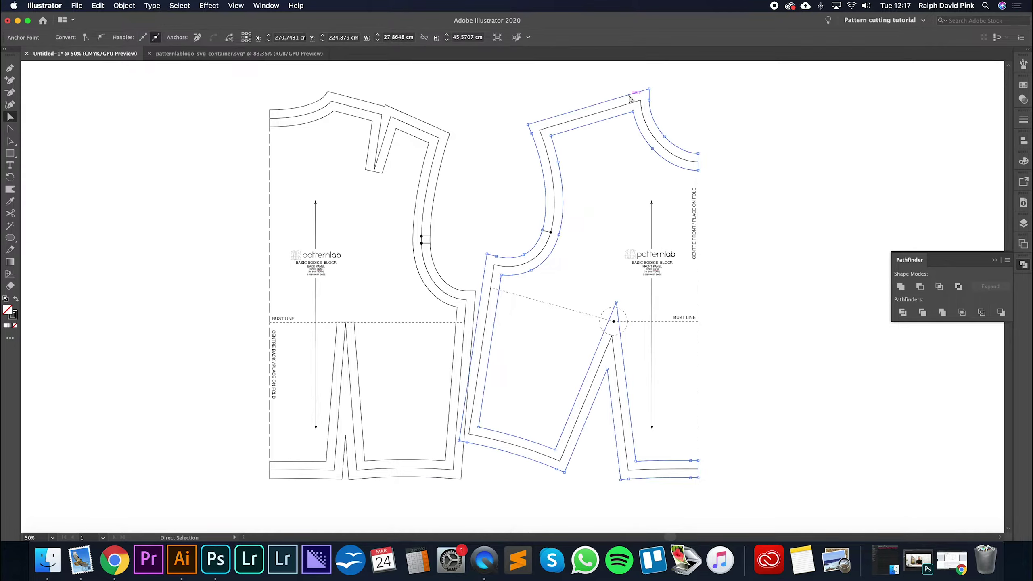
left_click(10, 213)
left_click(701, 170)
left_click(698, 477)
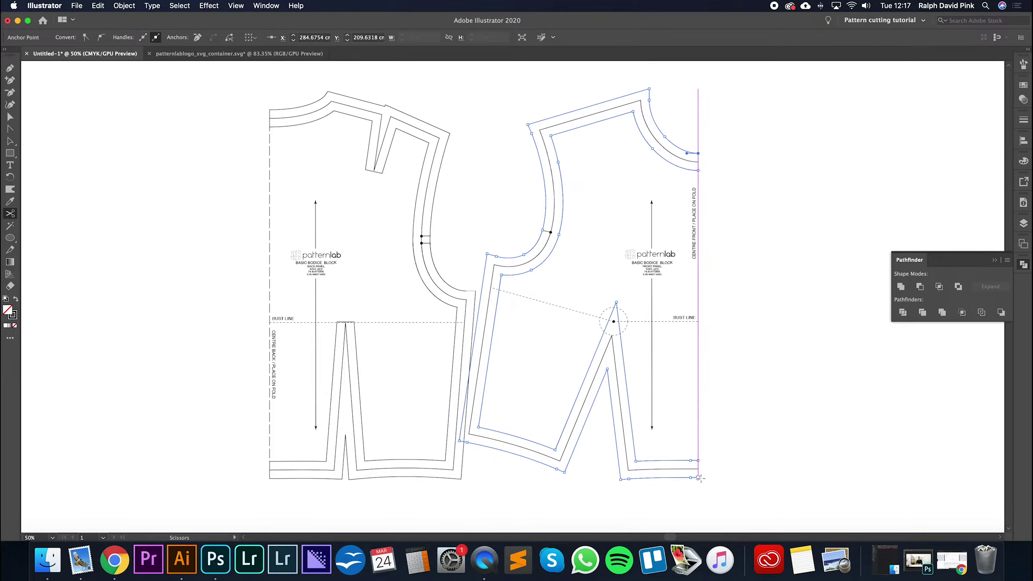
left_click(10, 117)
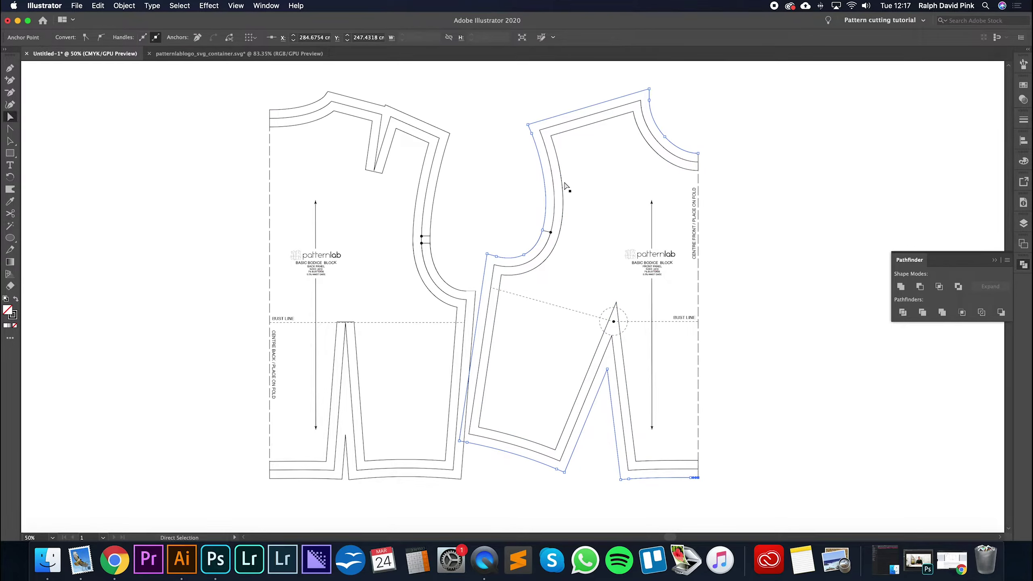
left_click(721, 160)
left_click(679, 170)
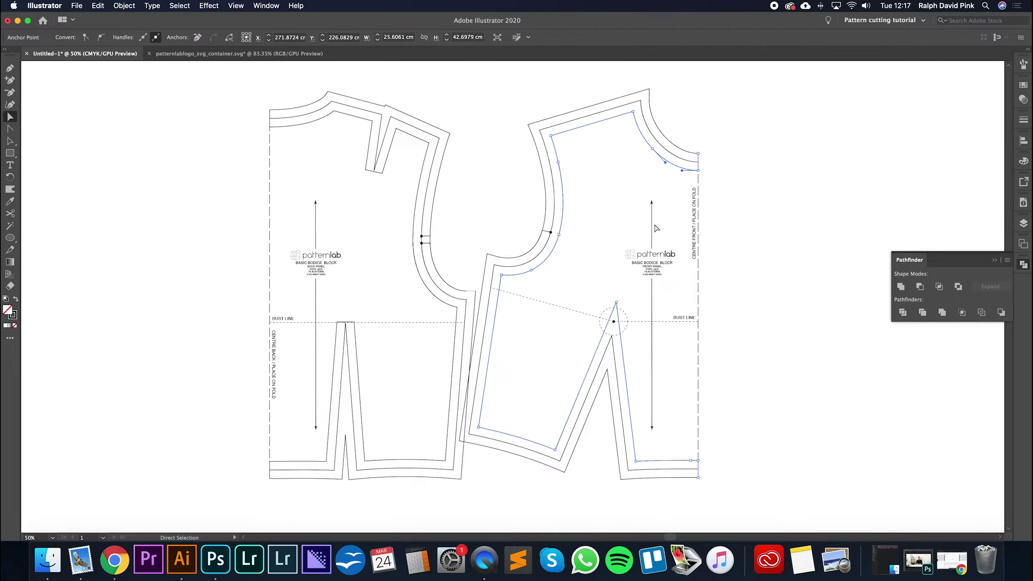
left_click(660, 223)
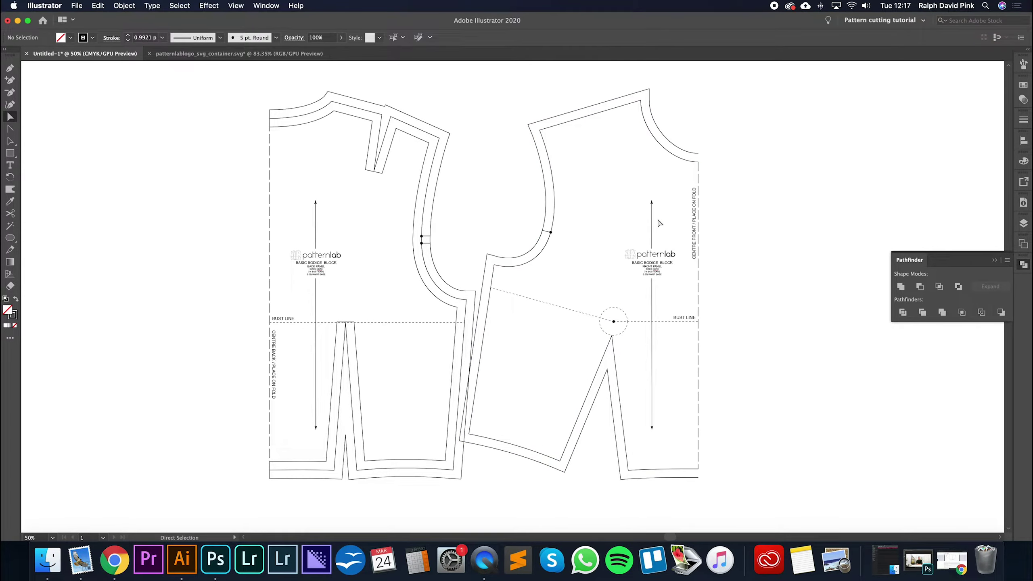
Cut the back piece's offset path at both ends of the centre back fold with Scissors and delete the inner part.
left_click(434, 180)
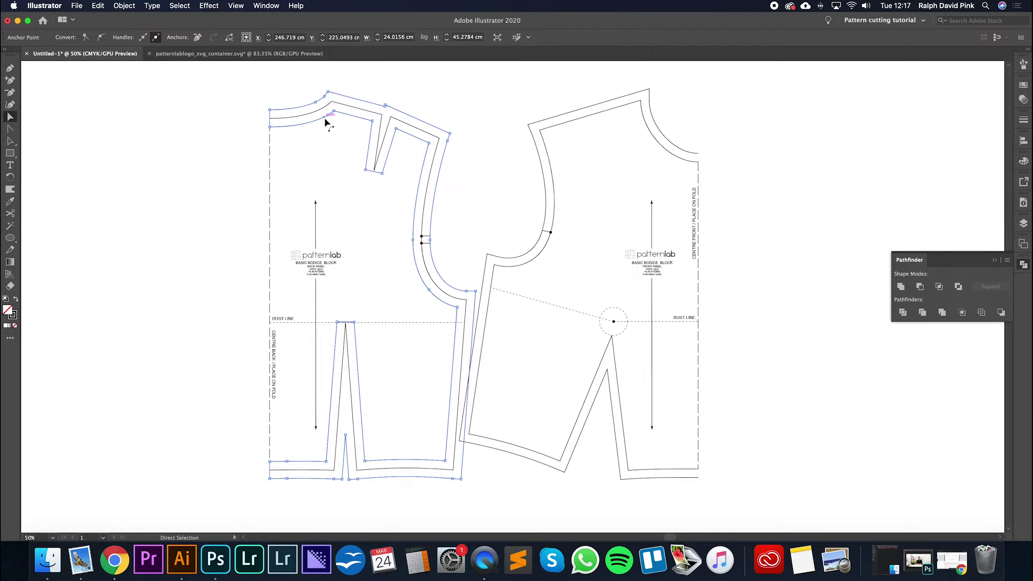
left_click(10, 214)
left_click(270, 478)
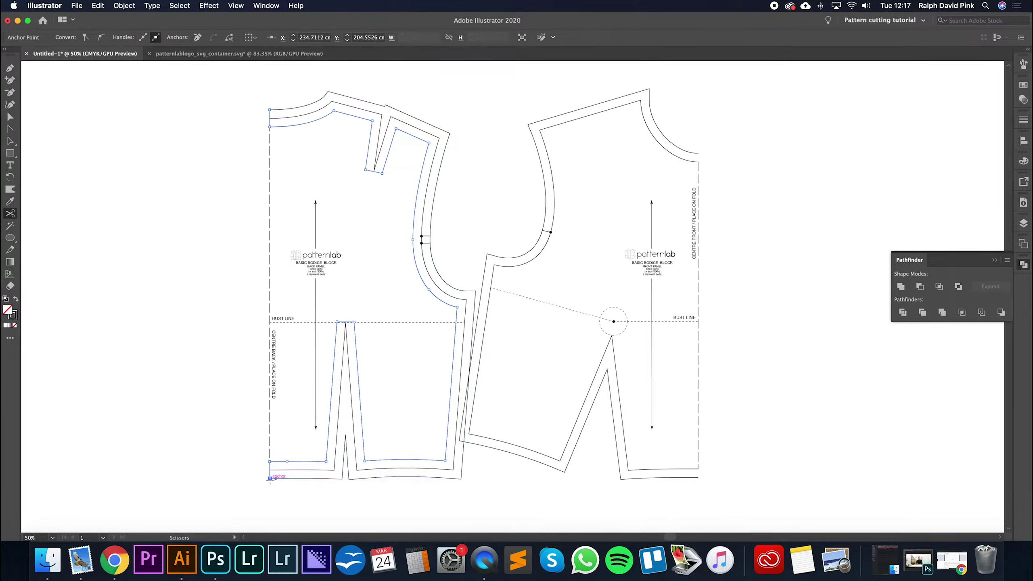
left_click(10, 117)
left_click(342, 144)
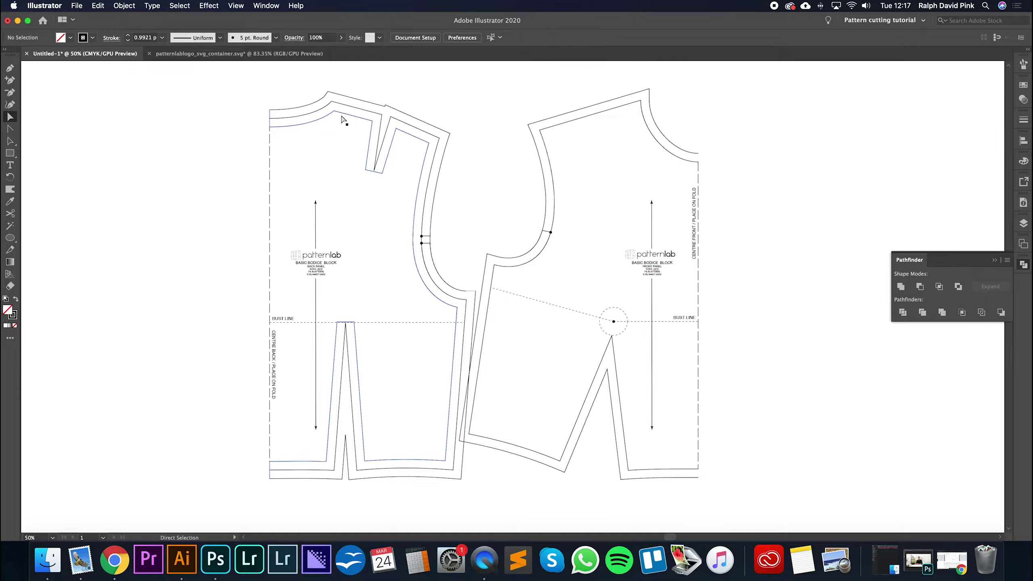
left_click(346, 114)
key("Delete")
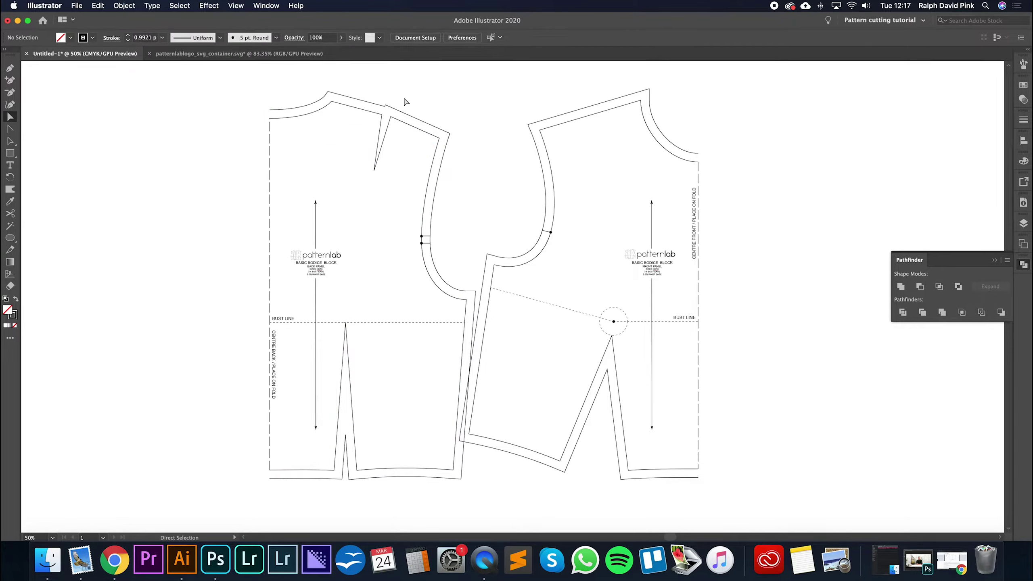
Extend the dashed centre back fold line to the outer seam allowance edge at the neckline and the hem.
scroll(600, 191, "right", 10)
scroll(572, 191, "left", 12)
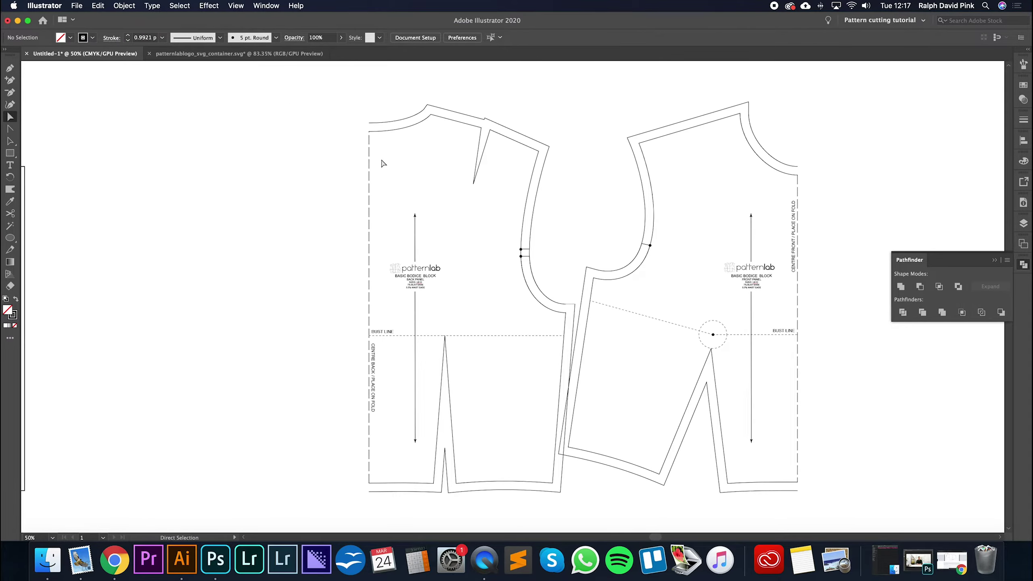
left_click(384, 134)
key("super+plus")
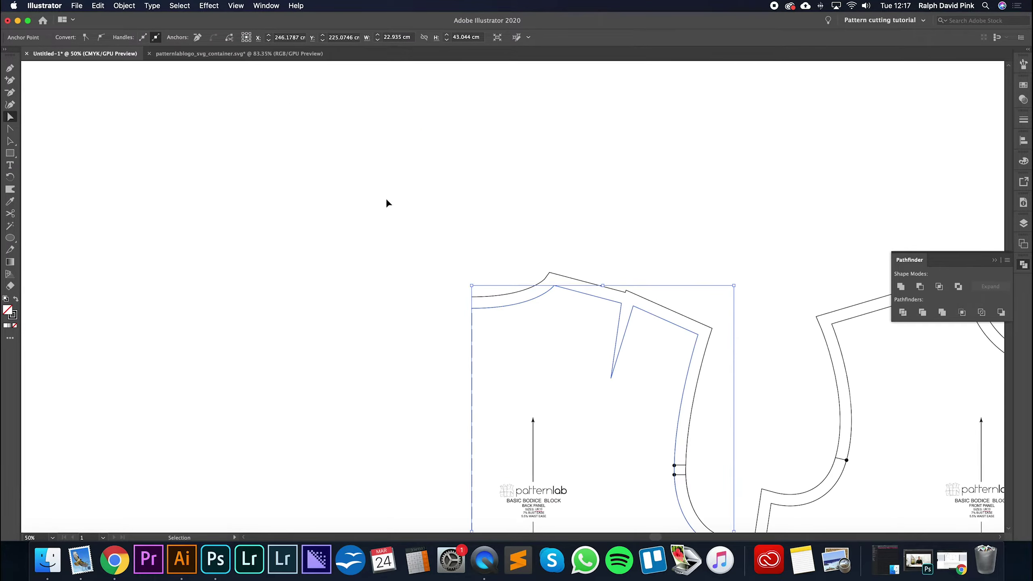
left_click_drag(447, 297, 378, 219)
left_click(418, 251)
left_click(403, 230)
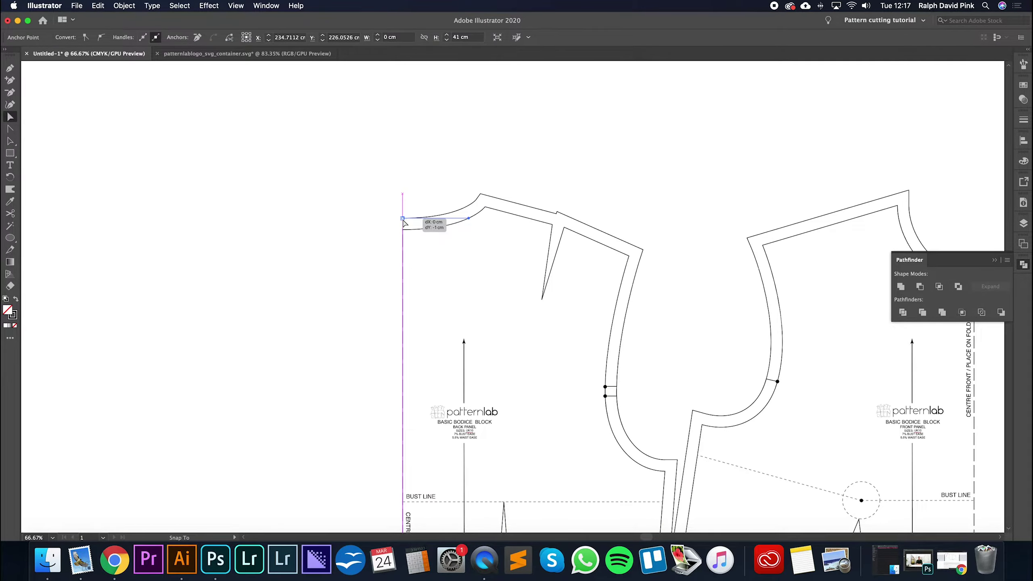
scroll(451, 162, "down", 10)
scroll(449, 204, "down", 1)
left_click_drag(386, 371, 389, 374)
Extend the dashed centre front fold line to the outer seam allowance edge at the neckline and the hem.
scroll(629, 188, "up", 5)
scroll(629, 188, "right", 10)
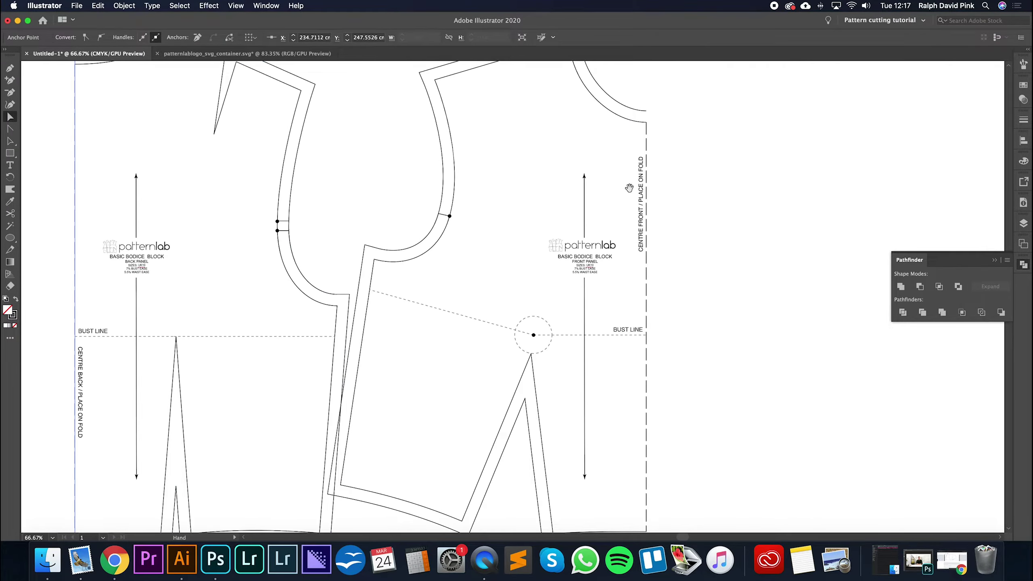
scroll(629, 188, "up", 3)
scroll(630, 188, "right", 1)
left_click(606, 208)
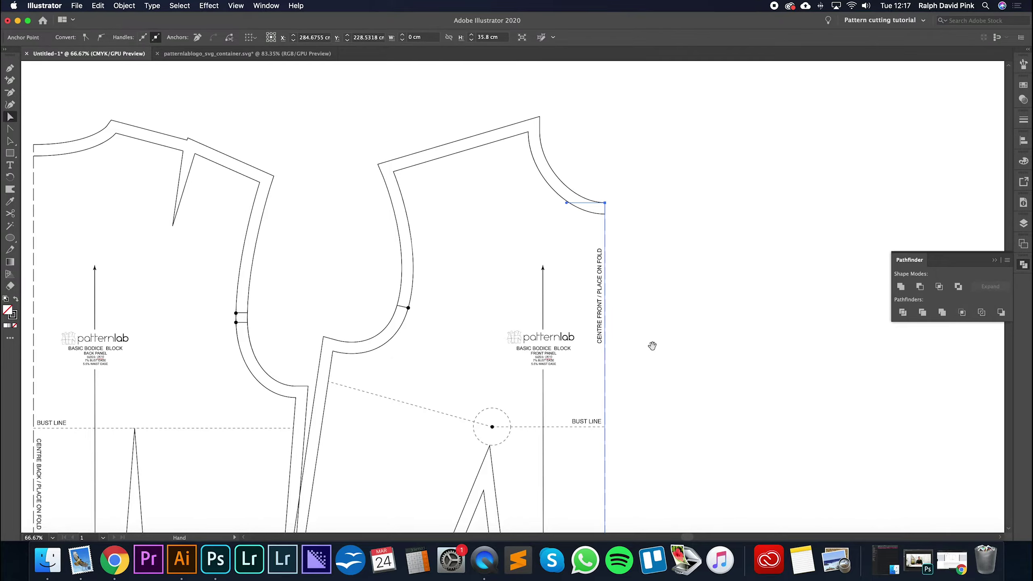
scroll(648, 331, "down", 6)
left_click(578, 330)
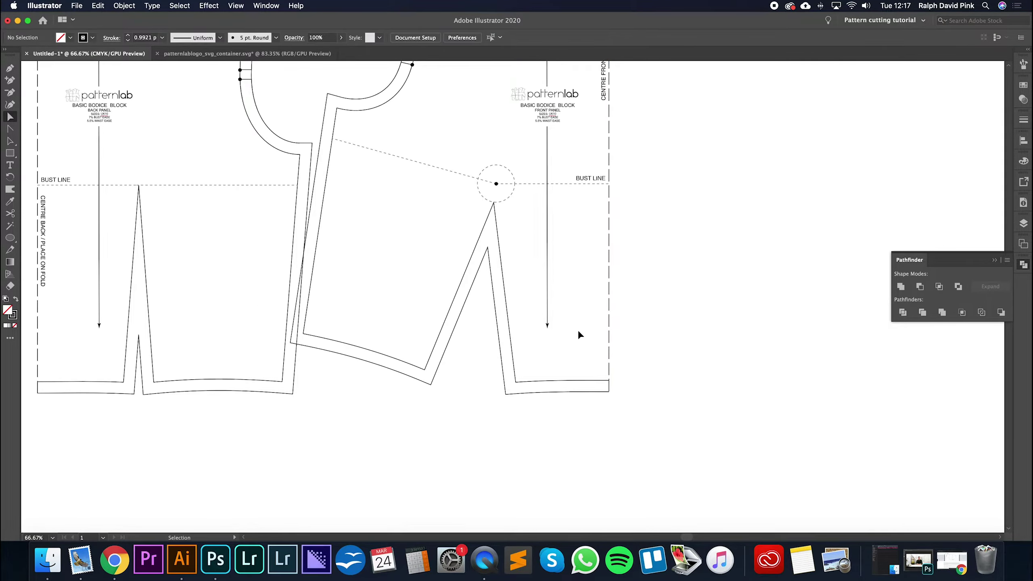
scroll(578, 330, "down", 1)
scroll(574, 260, "up", 4)
scroll(574, 261, "left", 2)
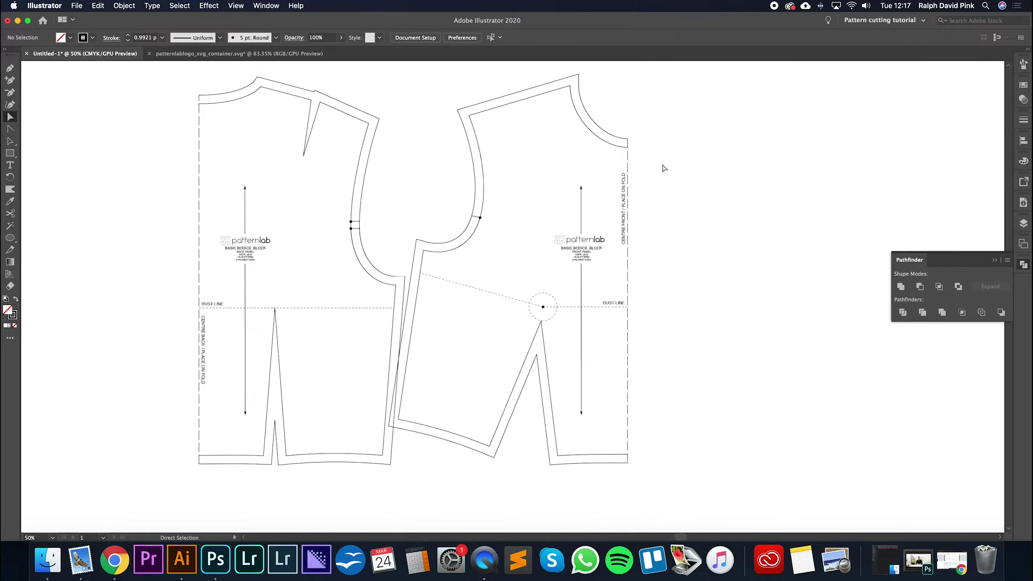
Compare the closed seam allowance outlines on the first pair of bodice blocks with the open place-on-fold versions.
left_click(468, 444, "alt")
key("Right")
key("Right")
key("a")
left_click(772, 264)
left_click_drag(655, 161, 503, 296)
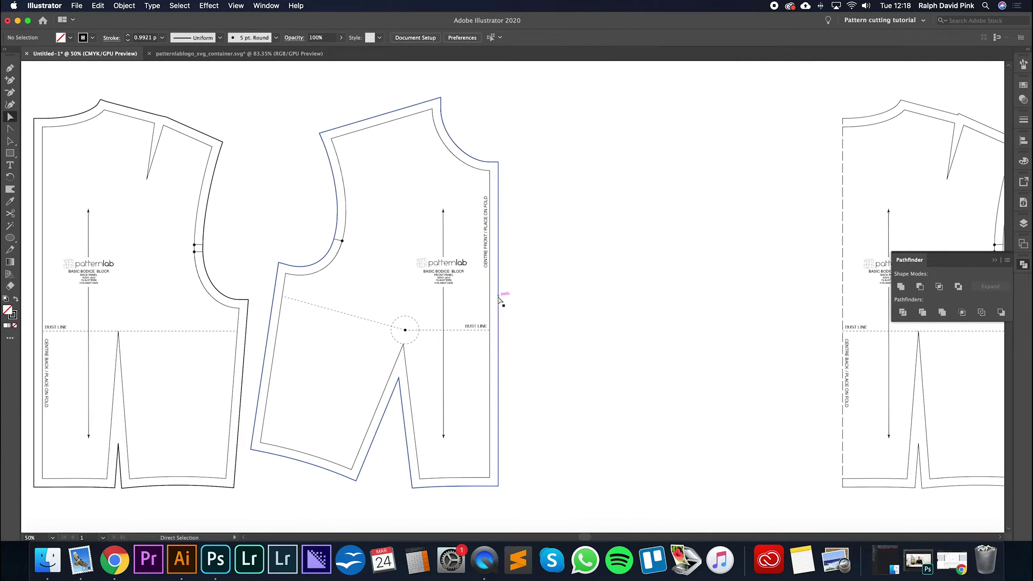
left_click_drag(195, 309, 289, 309)
left_click_drag(634, 341, 163, 326)
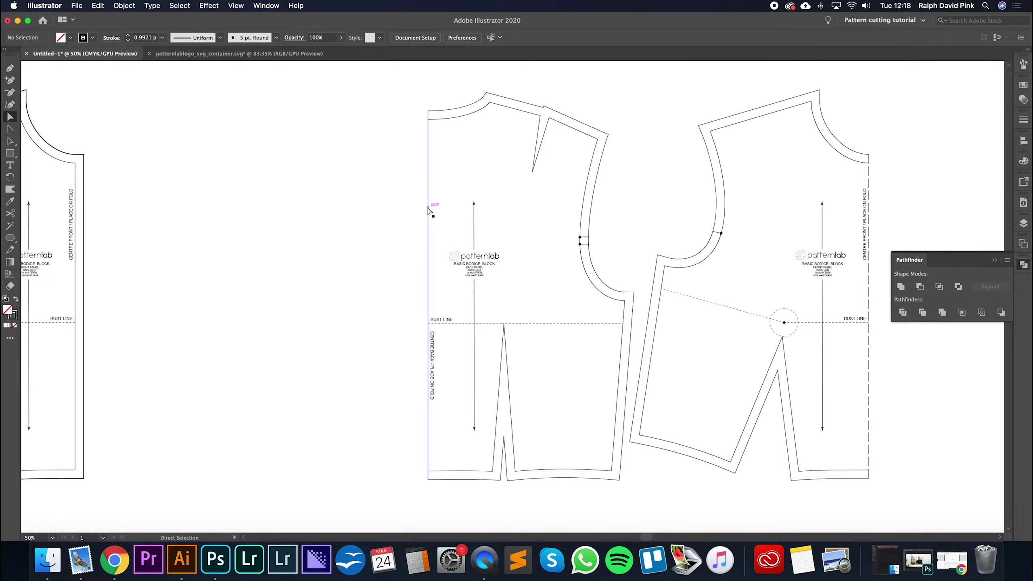
Delete the back piece's outer seam allowance path and dashed centre back line, and close its inner outline with Pathfinder Unite.
left_click(459, 112)
key("Delete")
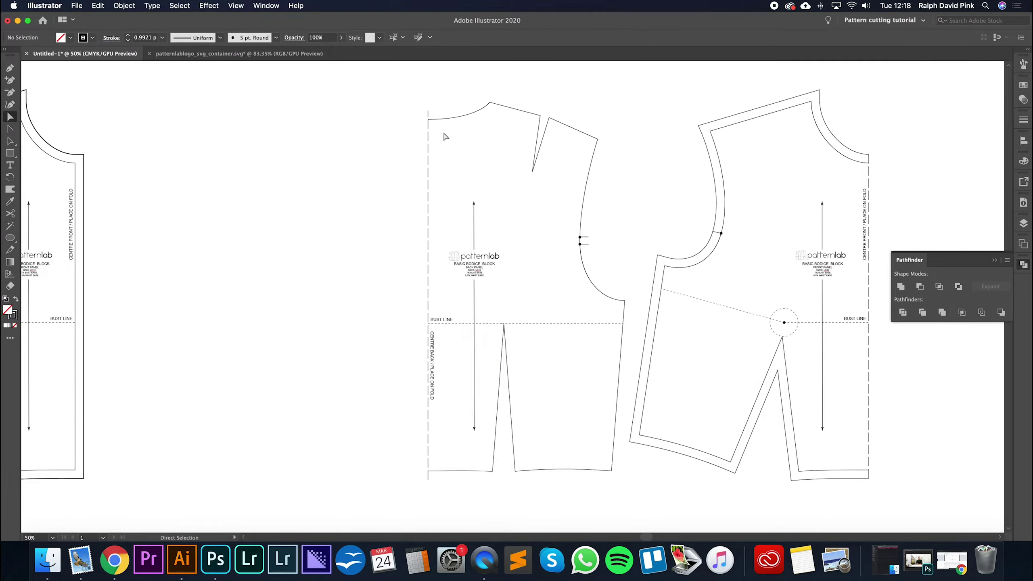
left_click(435, 119)
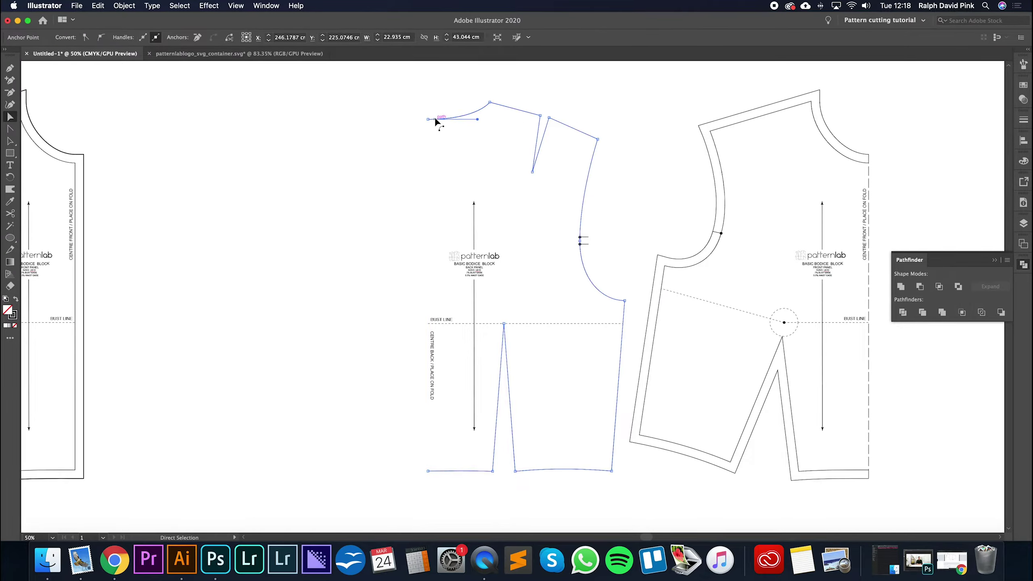
left_click(901, 287)
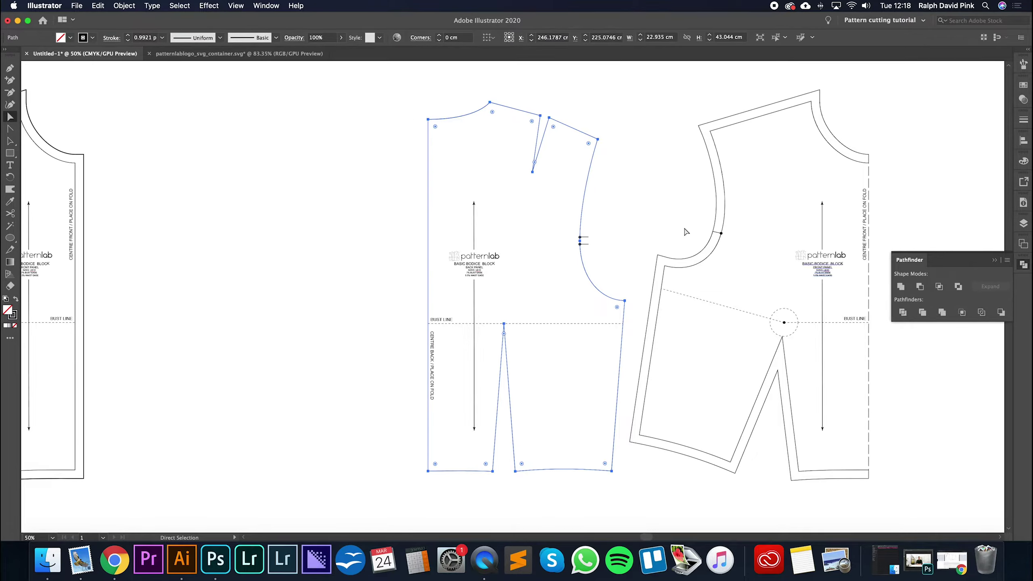
left_click(488, 174)
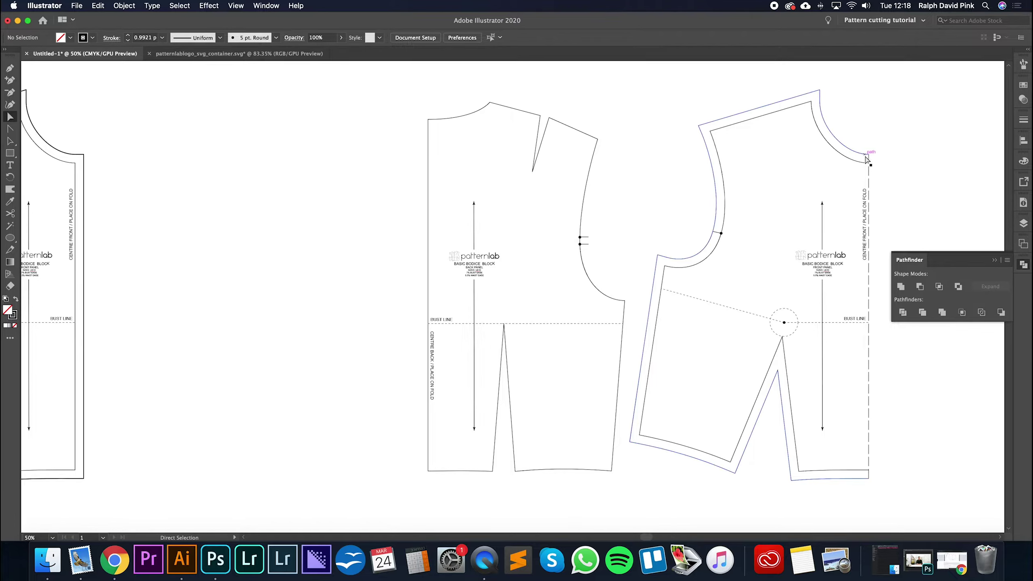
Add a 1 cm seam allowance around the closed back piece outline with Offset Path.
left_click(490, 102)
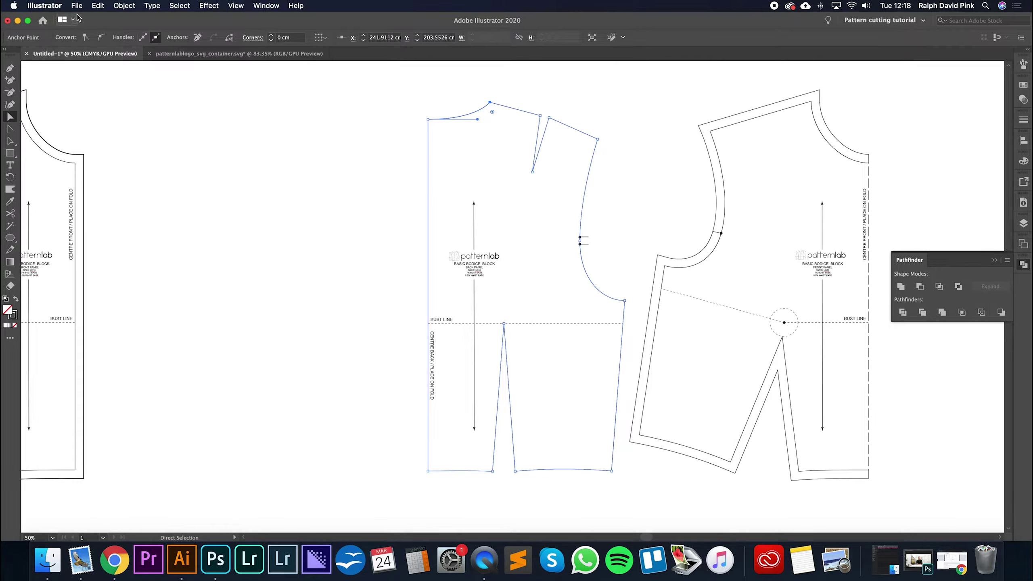
left_click(124, 5)
mouse_move(139, 230)
left_click(253, 267)
left_click(870, 176)
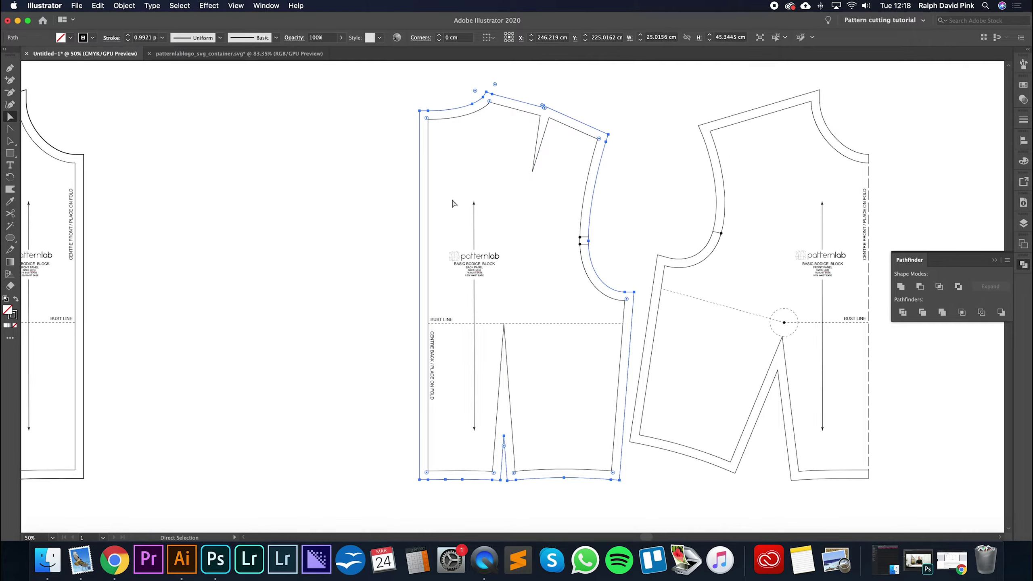
Set the stroke weight of the back and front outer seam allowance paths to 2 pt.
left_click(724, 118, "shift")
left_click(1023, 119)
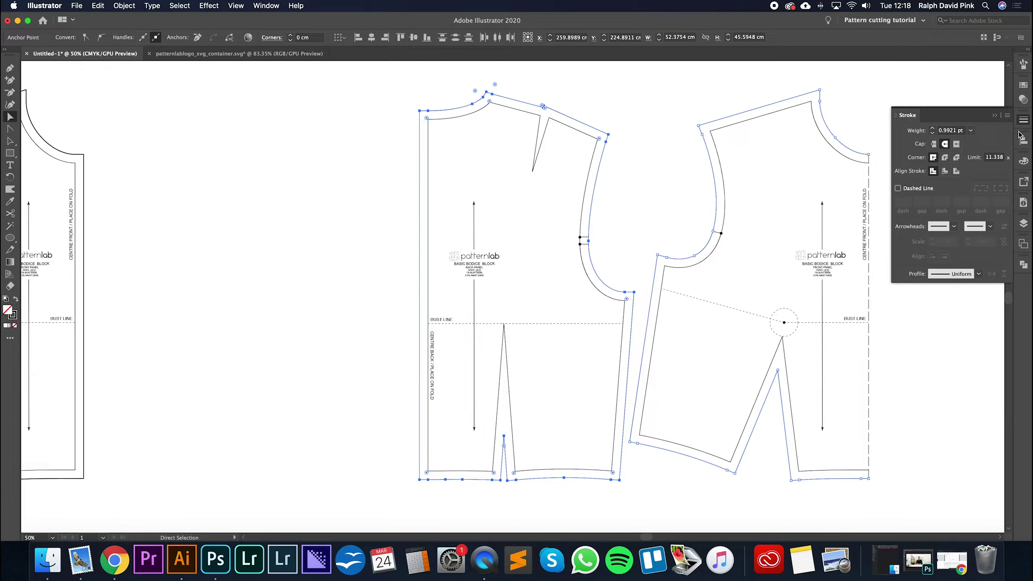
left_click(934, 130)
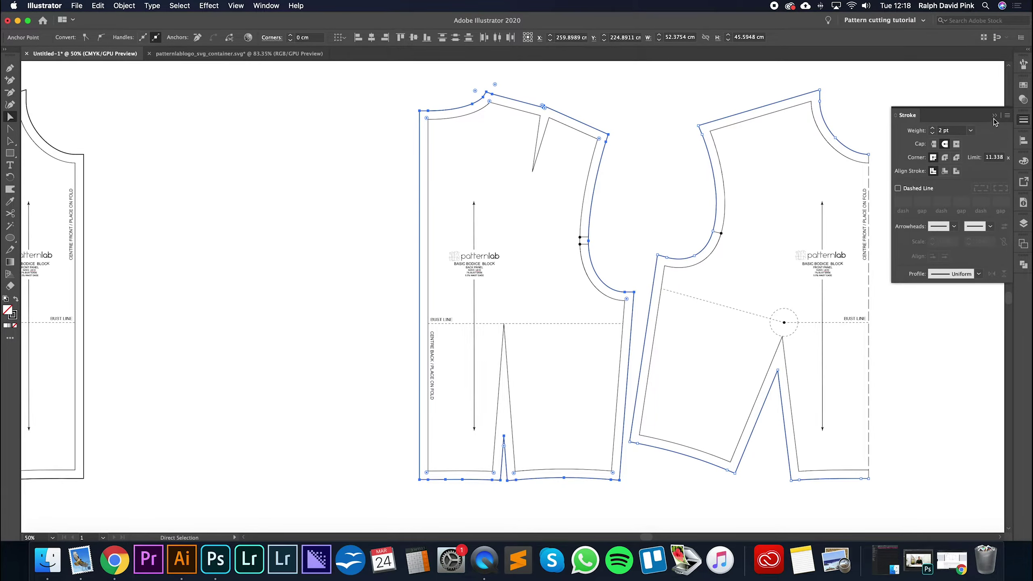
left_click(995, 116)
left_click(662, 193)
left_click_drag(661, 194, 590, 202)
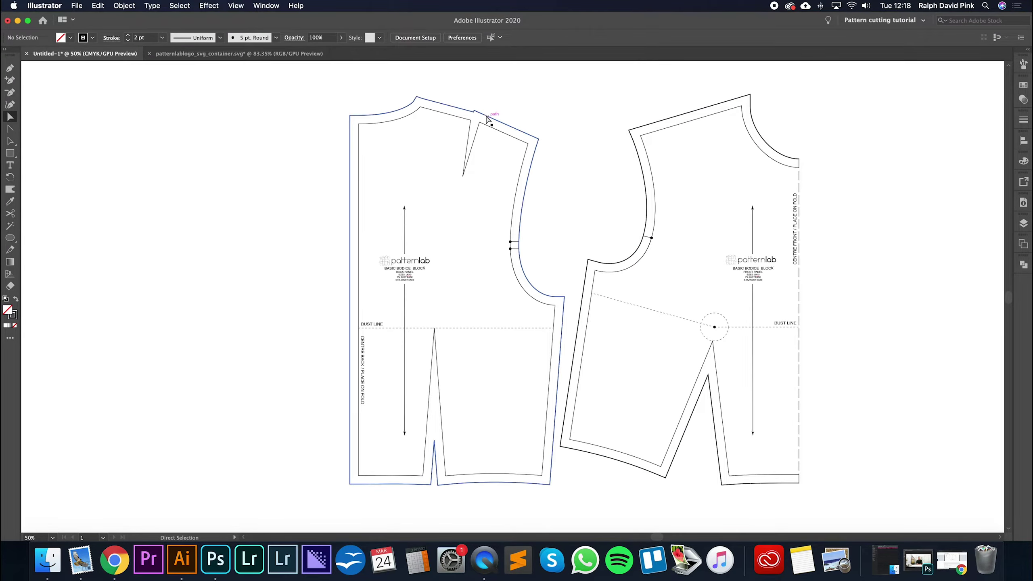
Smooth the bump in the back shoulder seam allowance at the dart by adding an anchor point and removing the surplus one.
key("plus")
left_click(484, 115)
left_click(11, 93)
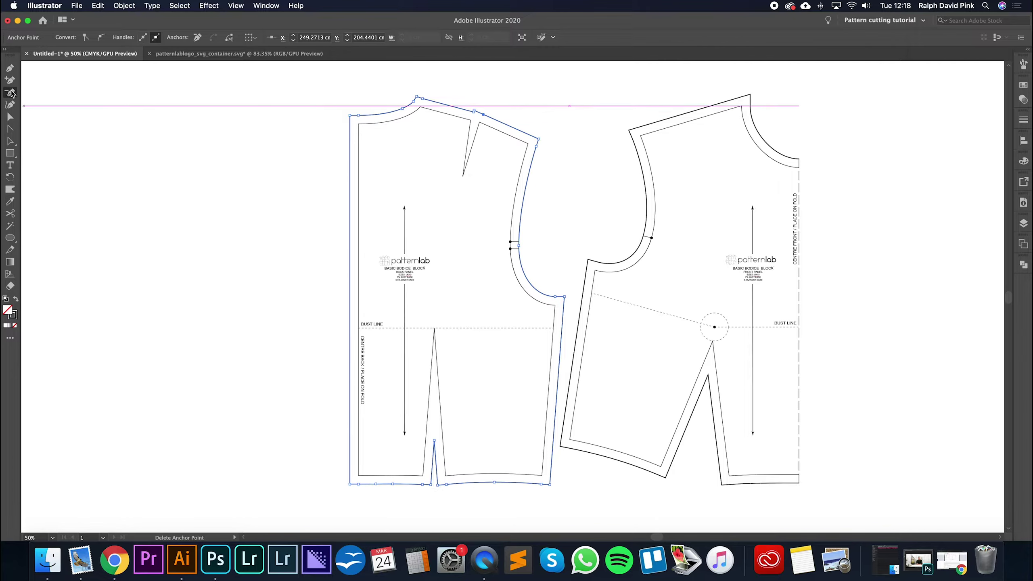
left_click(483, 115)
key("a")
left_click(562, 140)
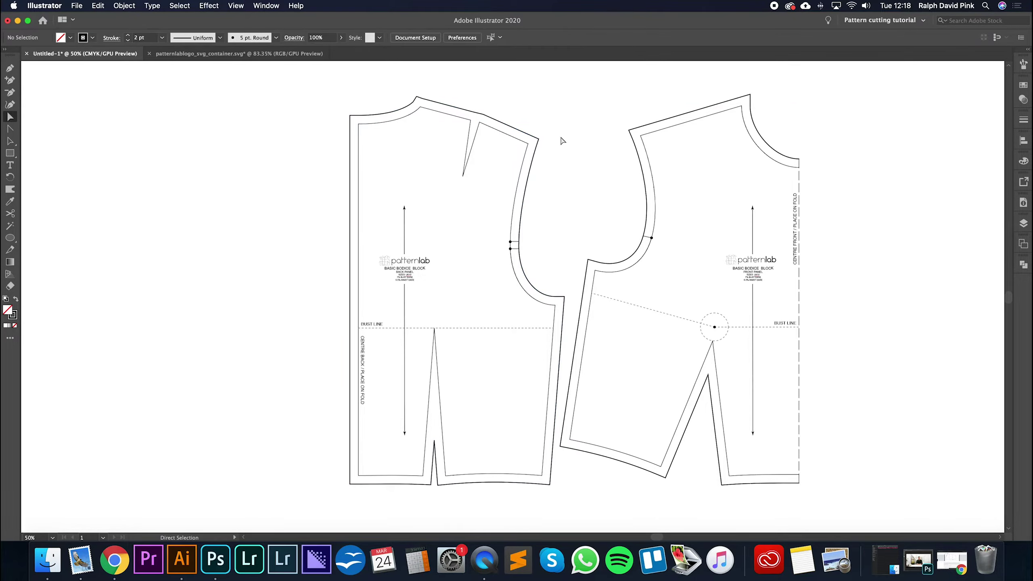
Select all the pattern artwork and lock it.
scroll(492, 218, "right", 5)
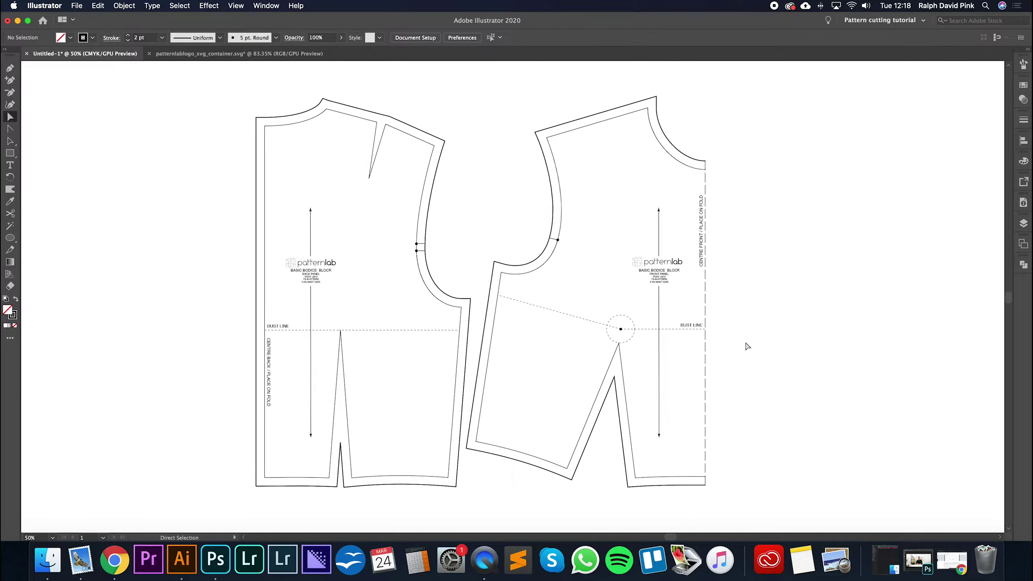
key("super+equal")
scroll(692, 301, "down", 4)
scroll(692, 301, "right", 3)
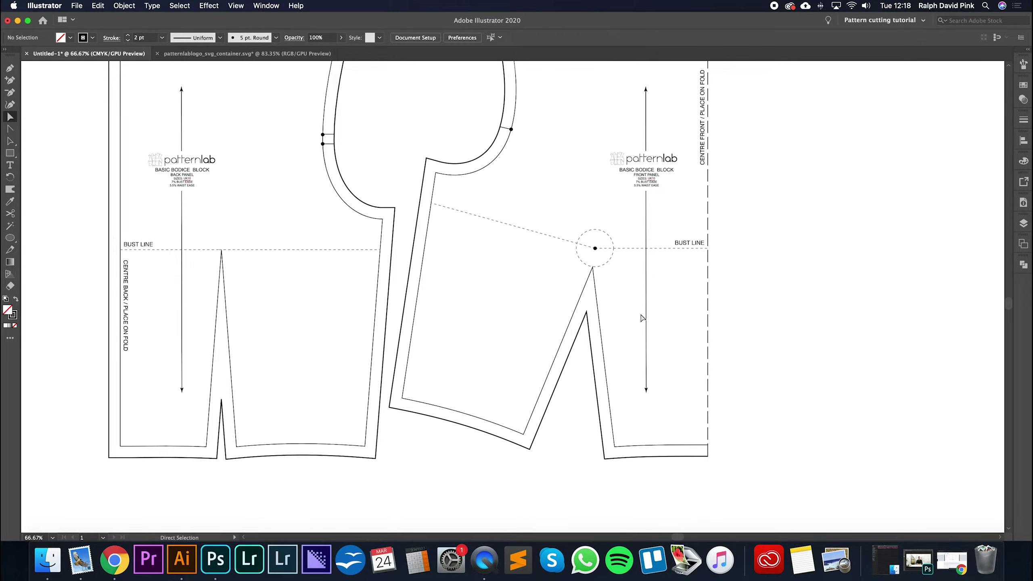
scroll(594, 341, "down", 3)
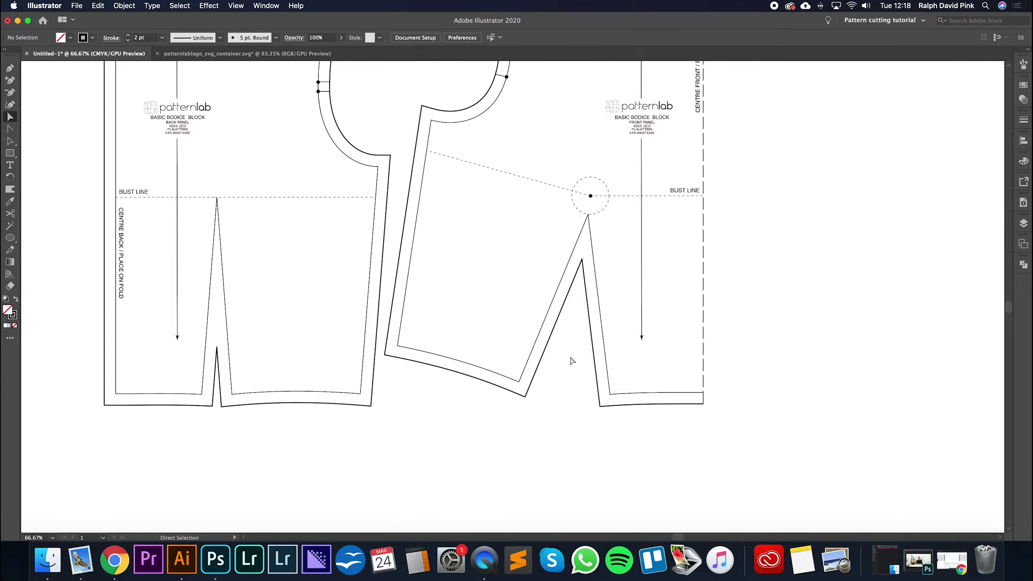
scroll(572, 361, "up", 4)
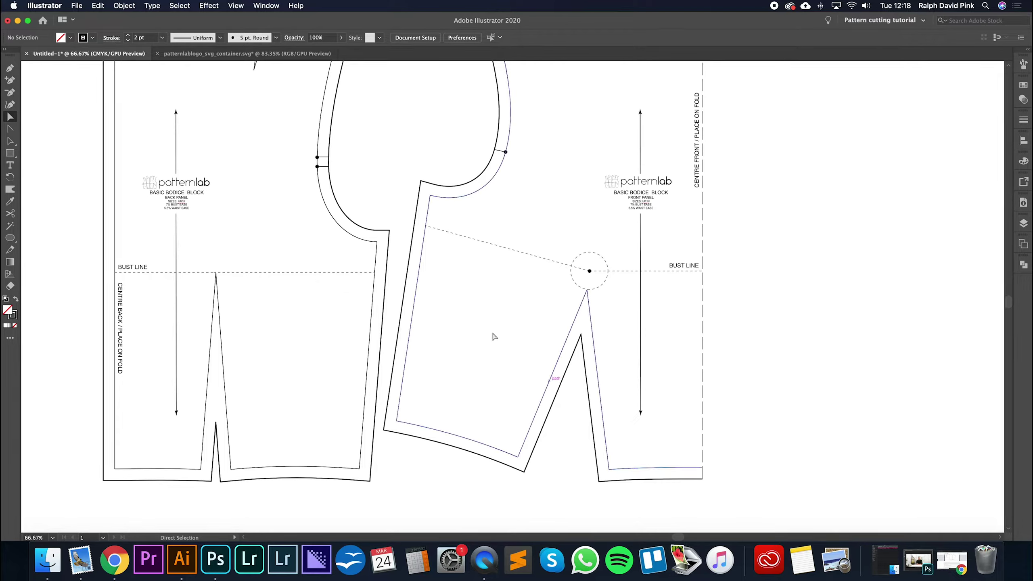
left_click(126, 6)
left_click(176, 55)
left_click(180, 5)
left_click(187, 18)
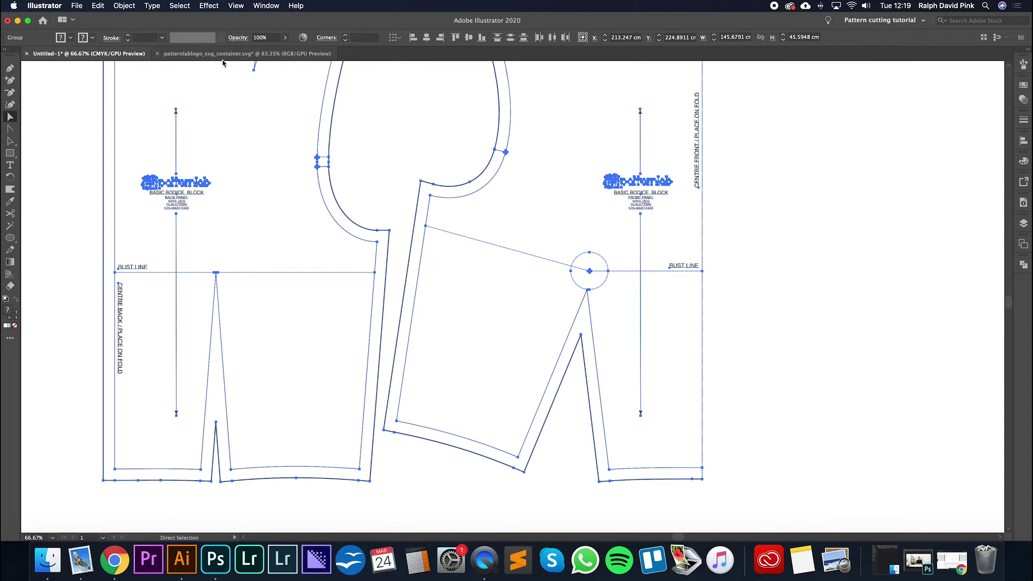
left_click(124, 5)
mouse_move(135, 72)
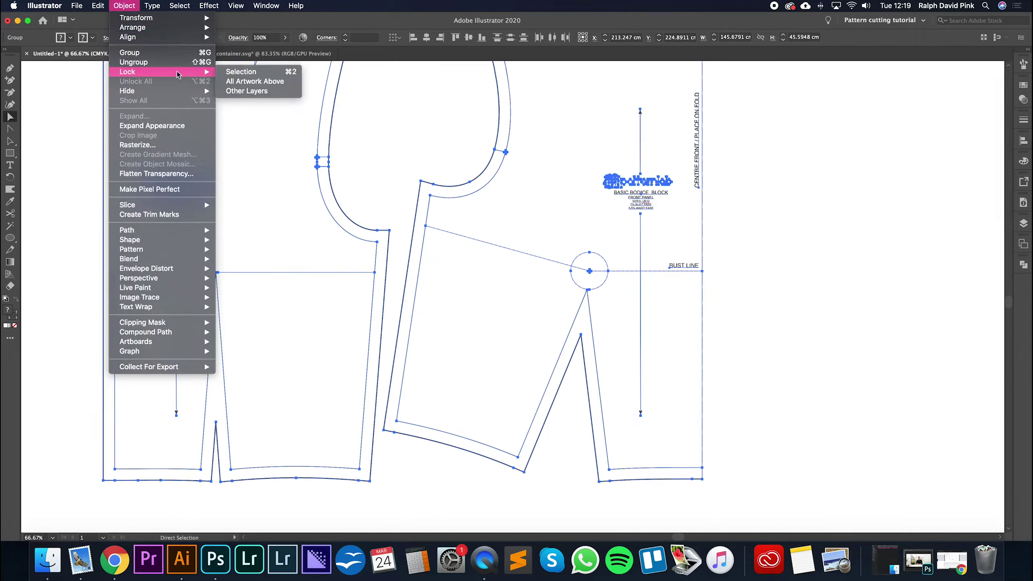
left_click(241, 72)
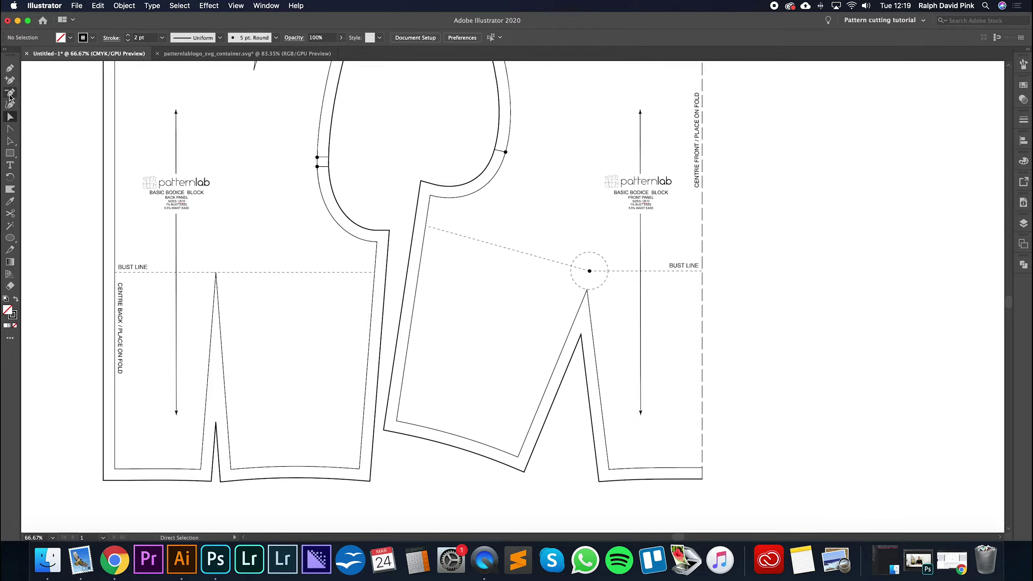
Draw a straight Pen line across the front waist dart opening, joining the lower ends of its two inner legs.
left_click(9, 68)
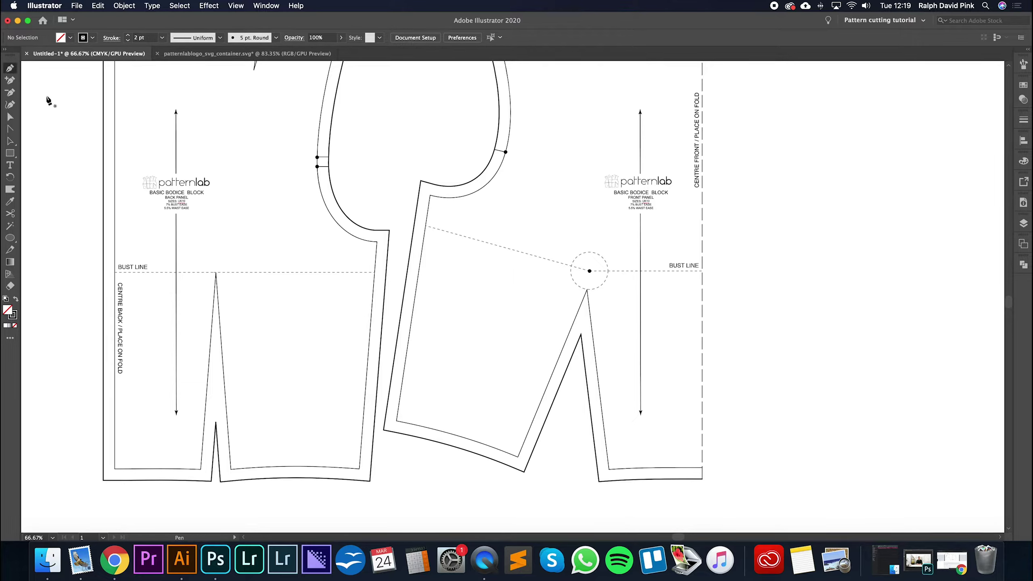
left_click(519, 457)
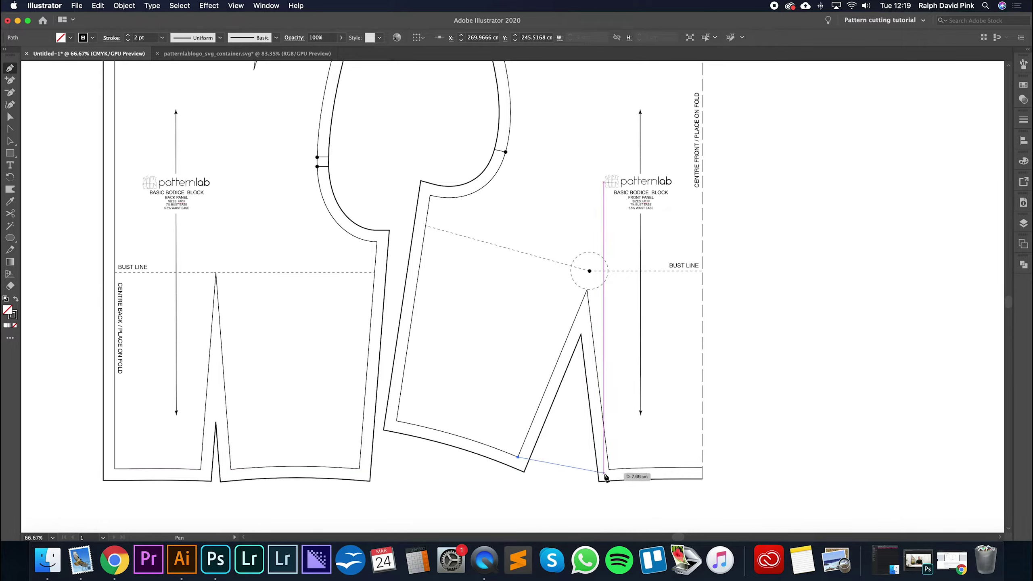
left_click(609, 469)
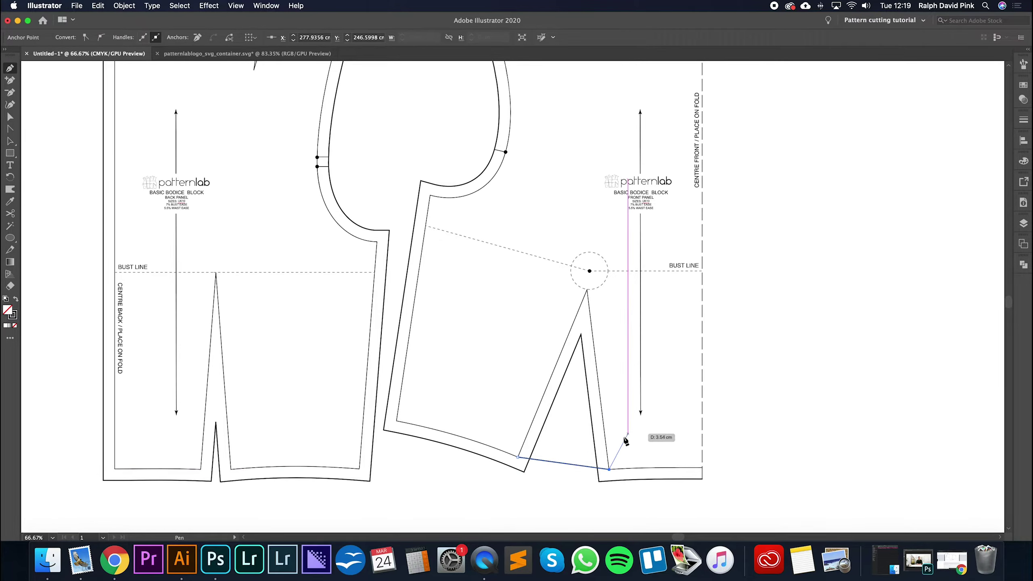
left_click(10, 141)
left_click(491, 330)
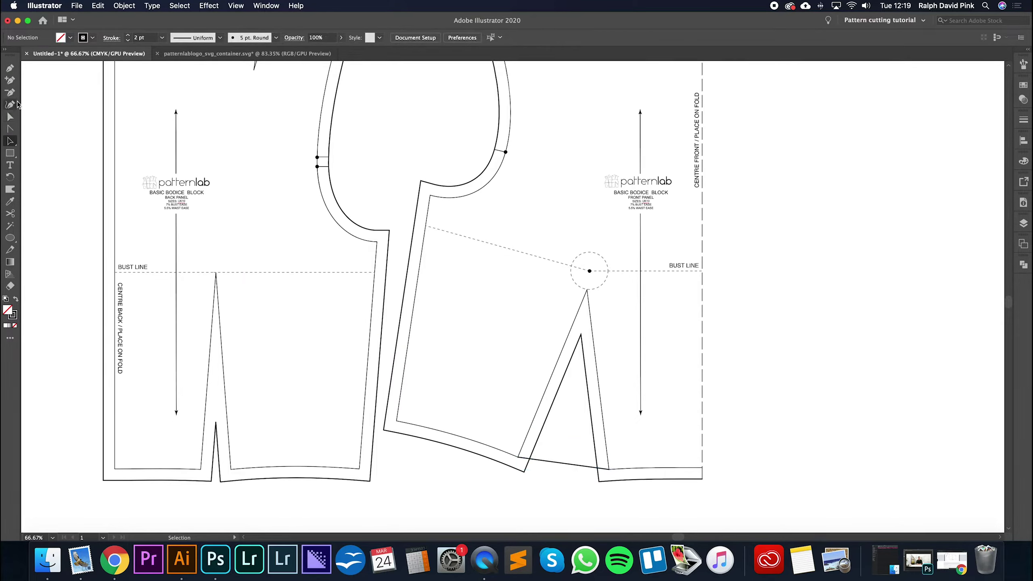
Draw a line from the midpoint of the dart opening to the bust point and copy the bust line's dashed style onto it.
key("backslash")
left_click_drag(564, 463, 589, 271)
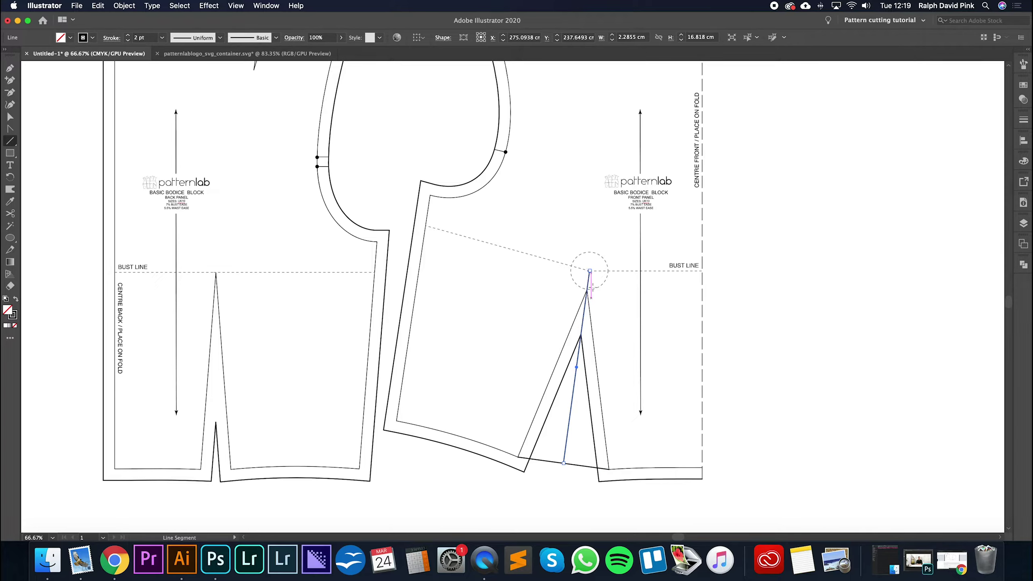
left_click(10, 201)
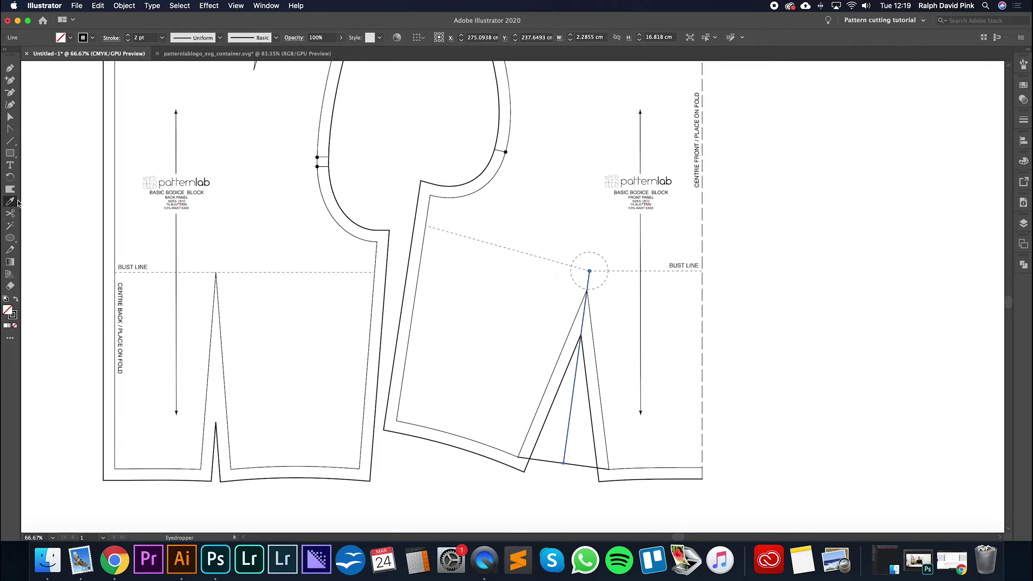
left_click(561, 262)
left_click(10, 117)
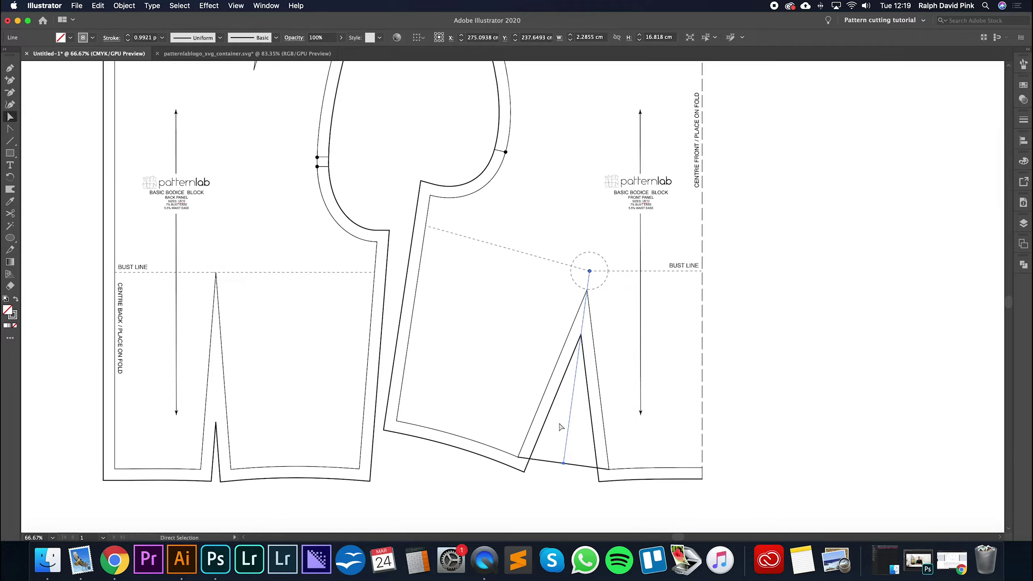
Copy the bust line's dashed style onto the line across the front dart opening.
left_click(550, 460)
left_click(10, 201)
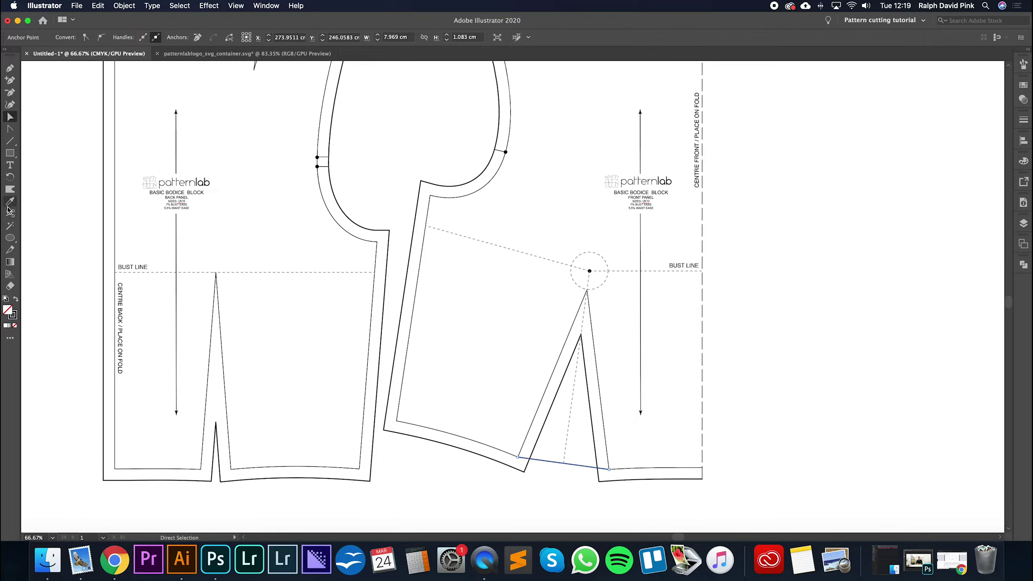
left_click(552, 257)
key("a")
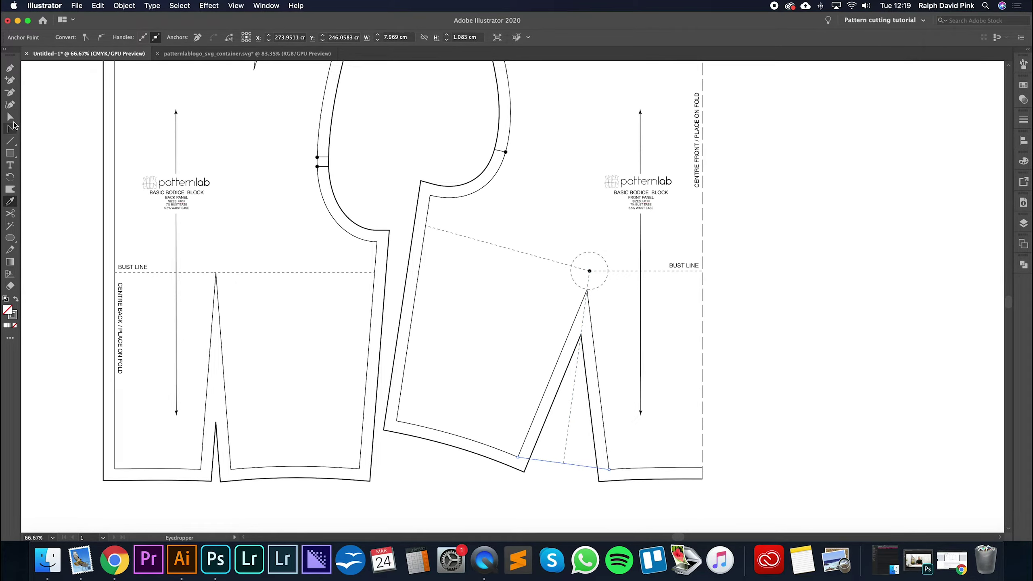
left_click(531, 358)
Lock the two new dashed guide lines in the front waist dart.
scroll(531, 357, "down", 5)
scroll(513, 342, "right", 5)
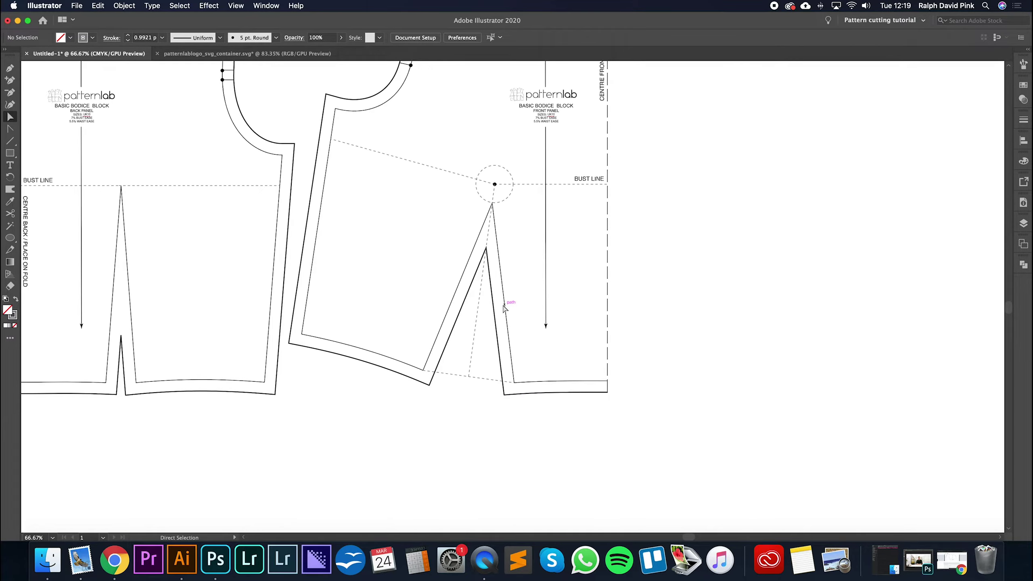
left_click(182, 6)
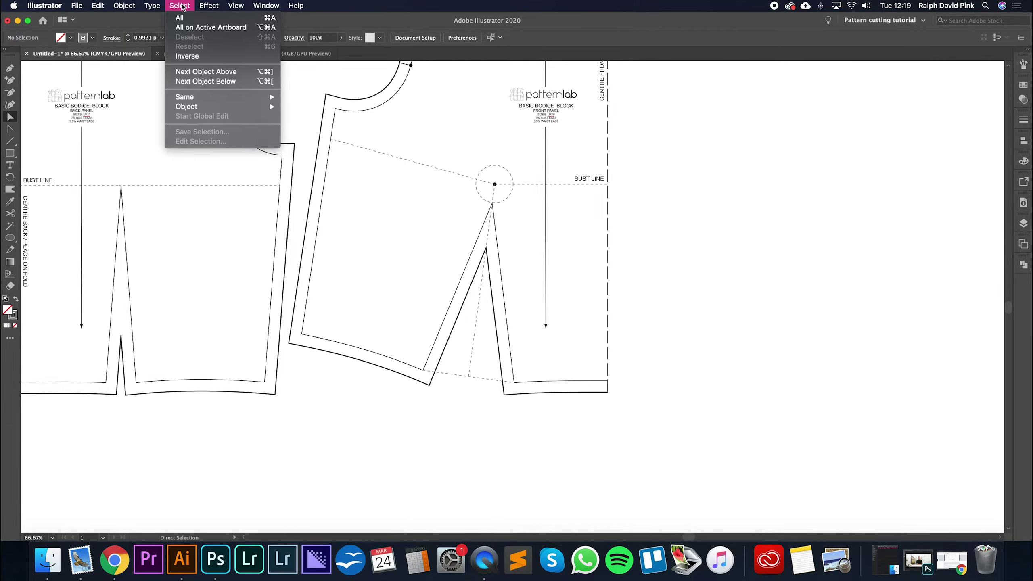
left_click(182, 18)
left_click(123, 6)
mouse_move(203, 73)
left_click(240, 72)
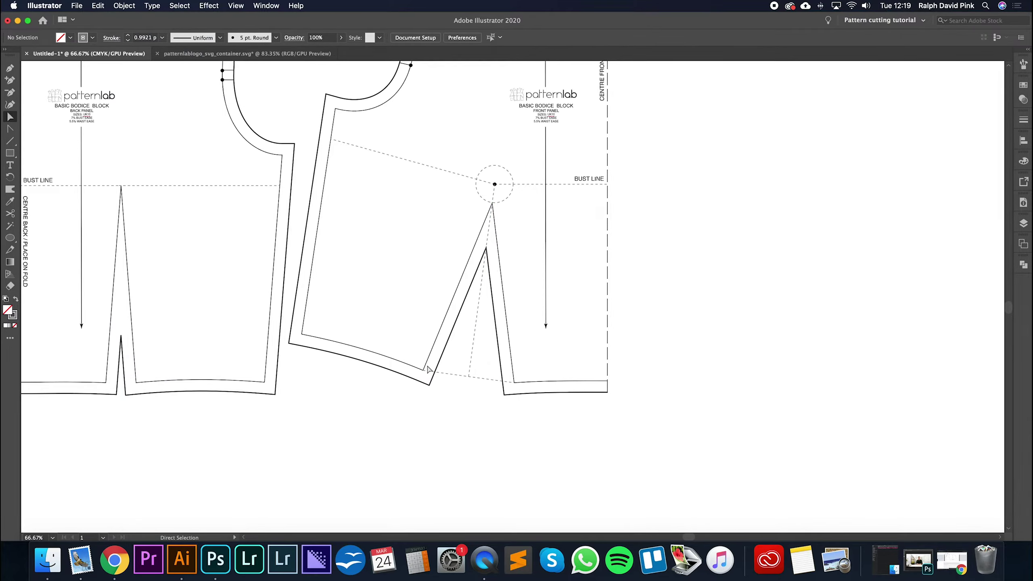
Draw a closed 2 pt Pen triangle from the front dart tip to the centre-side leg's lower end, the opening's midpoint and back.
left_click(9, 68)
left_click(1024, 119)
left_click(933, 128)
left_click(994, 115)
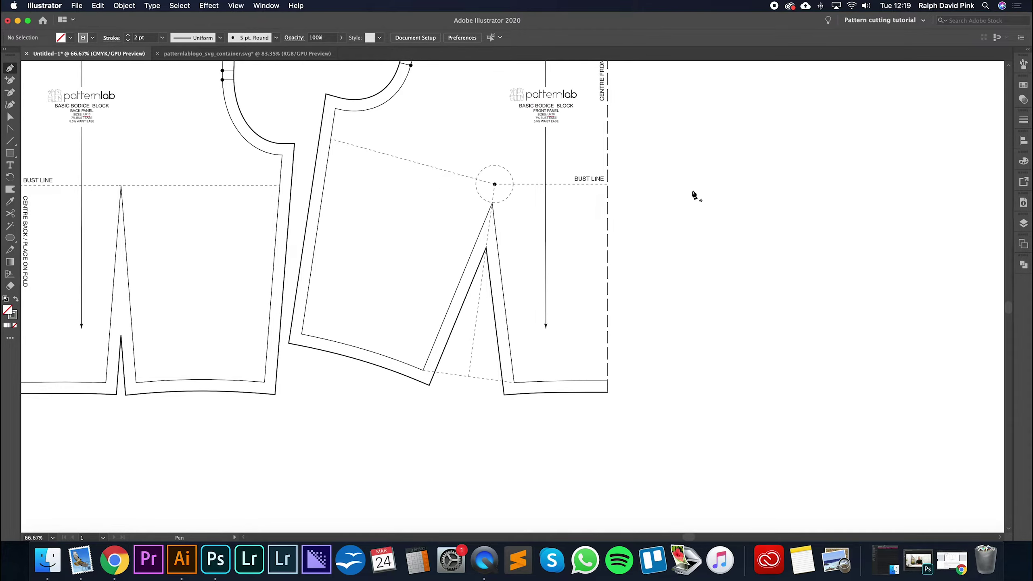
left_click(493, 203)
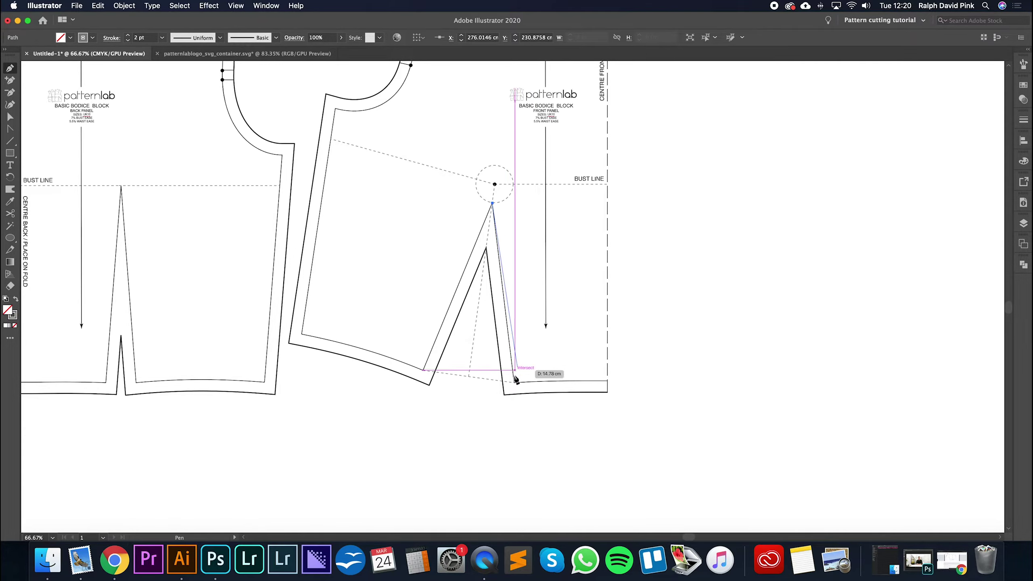
left_click(513, 378)
left_click(470, 376)
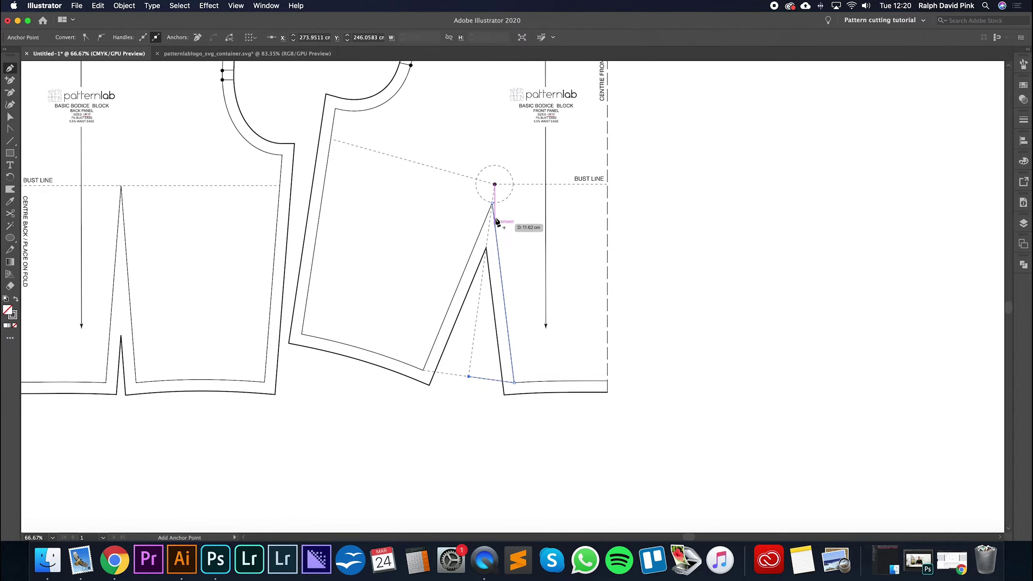
left_click(493, 203)
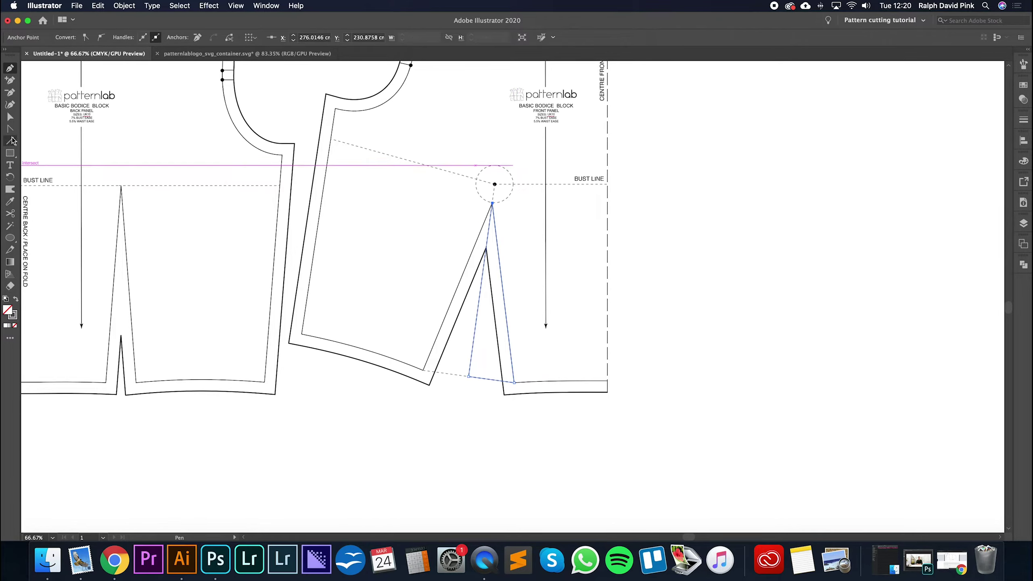
Rotate the triangle about the front dart tip so its long outer edge lies along the dart's side-seam leg.
left_click(14, 118)
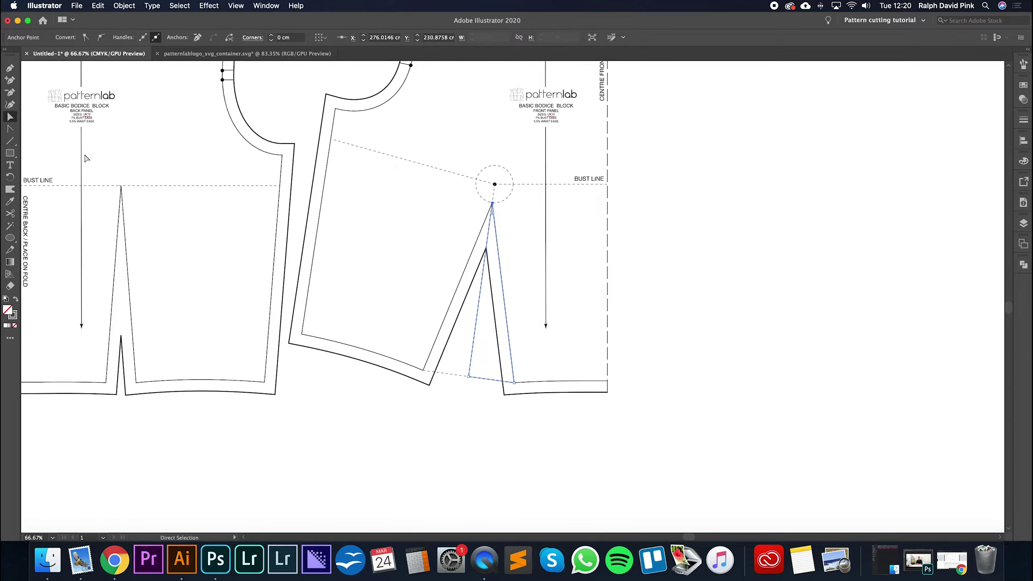
left_click(553, 322)
key("v")
left_click(512, 358)
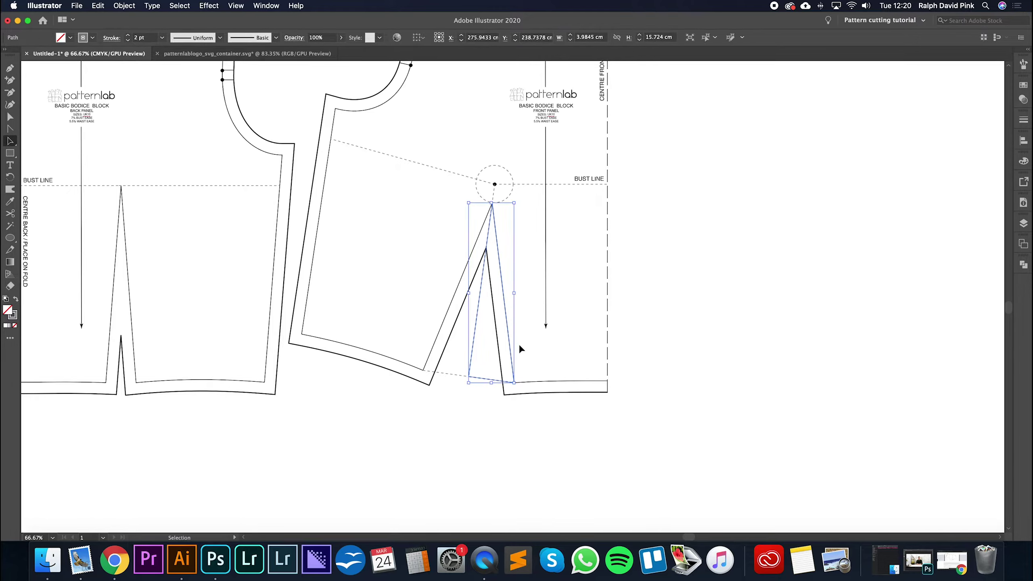
left_click(10, 178)
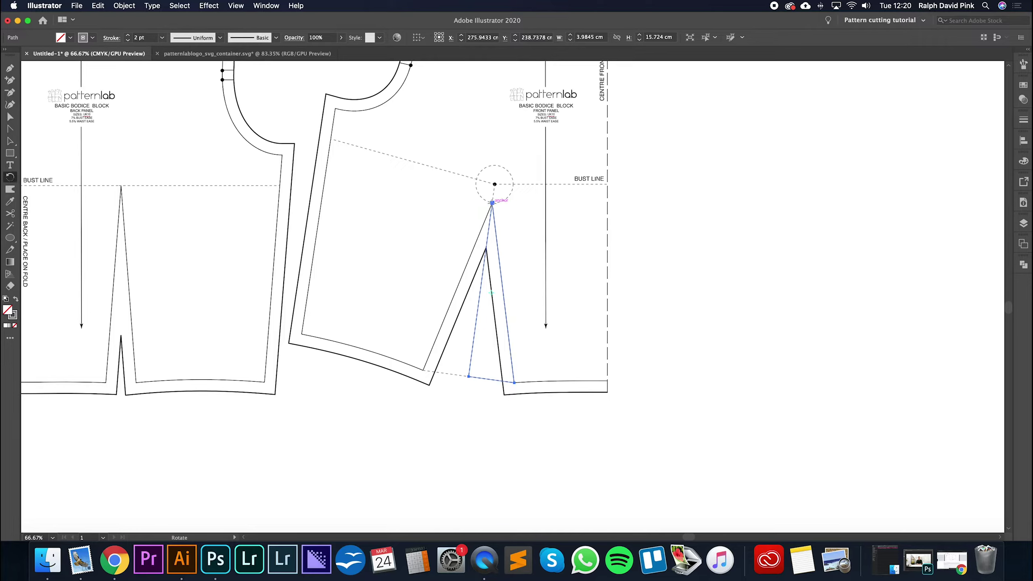
left_click(493, 204)
left_click_drag(508, 320, 440, 329)
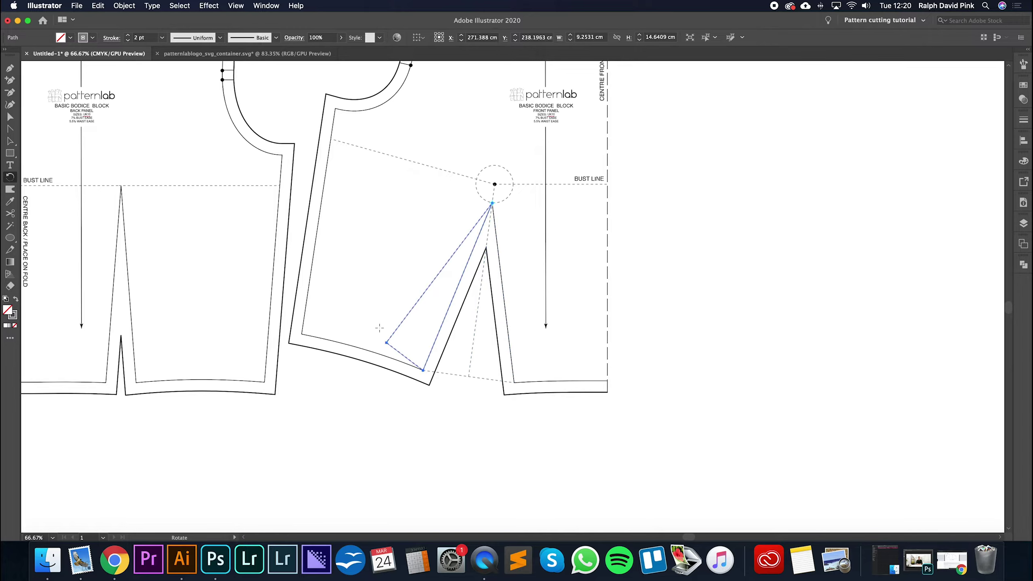
Move the triangle's free lower corner onto the inner waistline and curve its short bottom edge to follow that waistline.
left_click(11, 117)
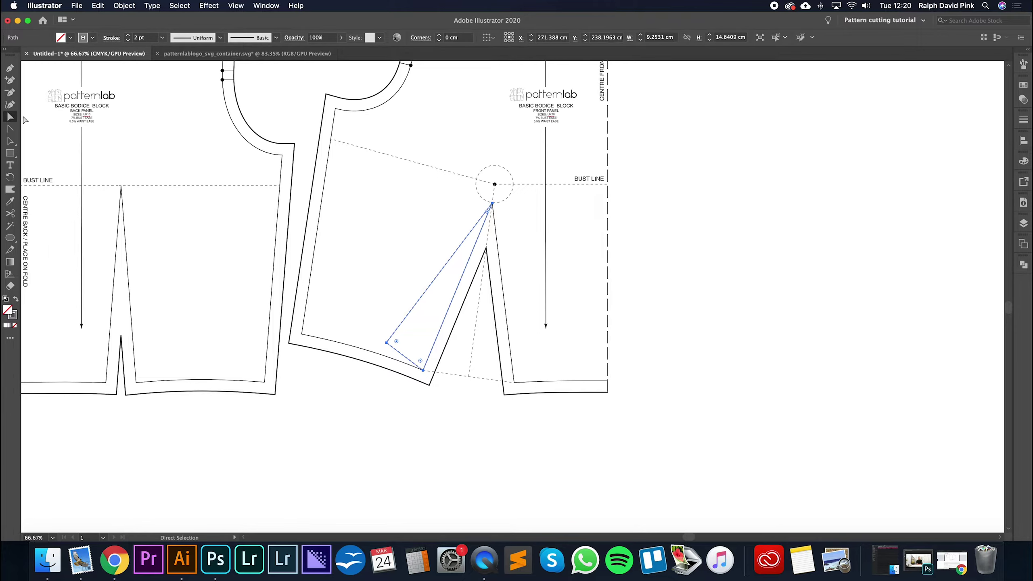
left_click_drag(386, 343, 380, 355)
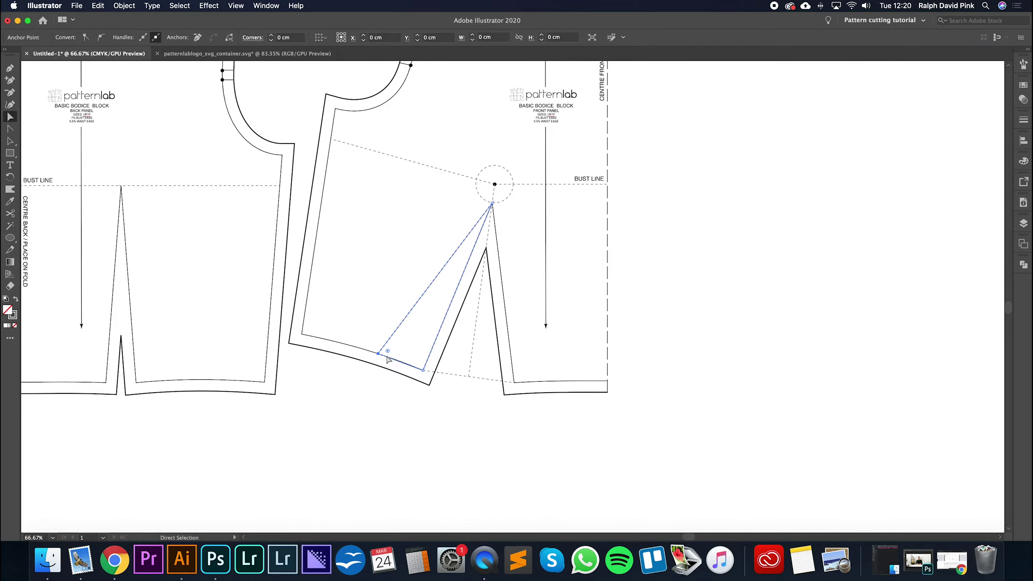
key("super+equal")
key("super+equal")
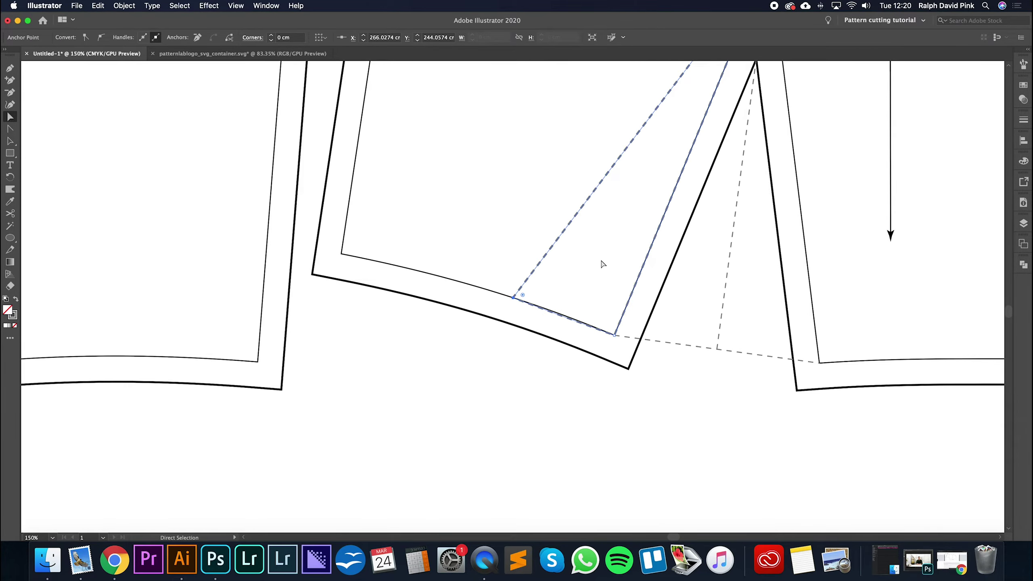
left_click(10, 129)
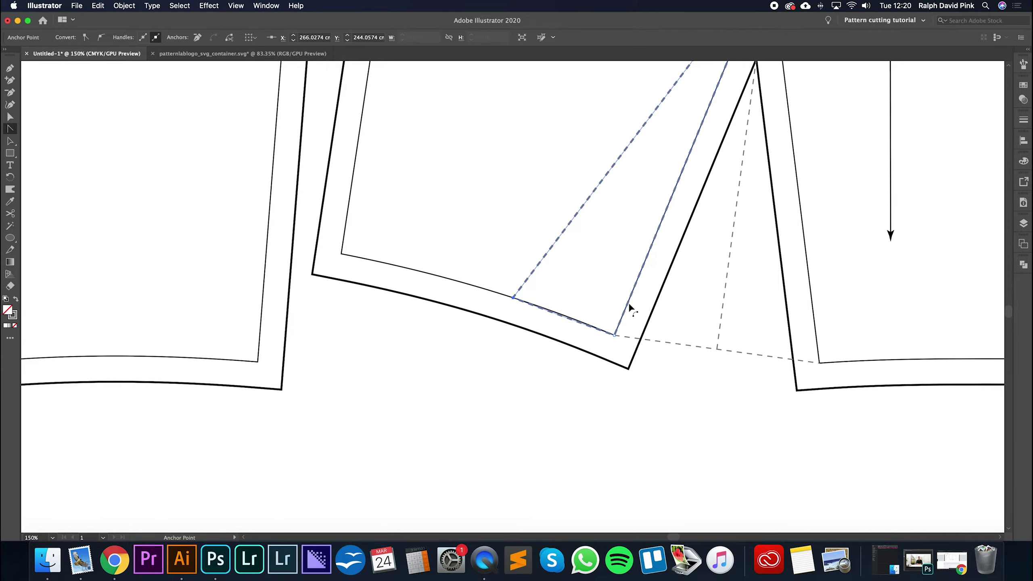
mouse_move(618, 336)
left_mouse_down()
mouse_move(575, 320)
mouse_move(659, 355)
mouse_move(621, 340)
left_mouse_up()
key("super+minus")
key("super+minus")
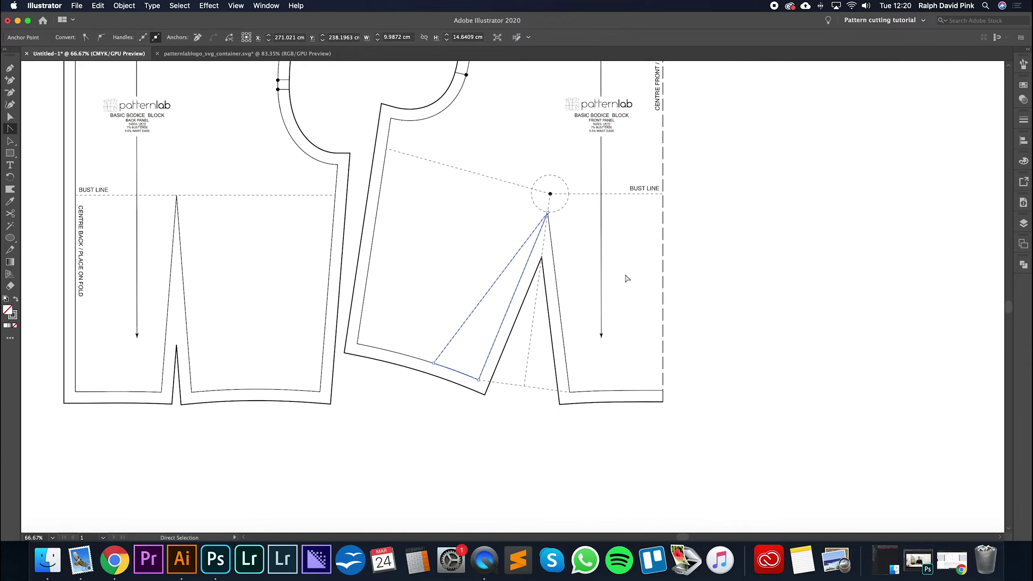
Rotate the shaped dart triangle about the dart tip back onto the centre-side leg of the front dart.
key("v")
left_click(514, 252)
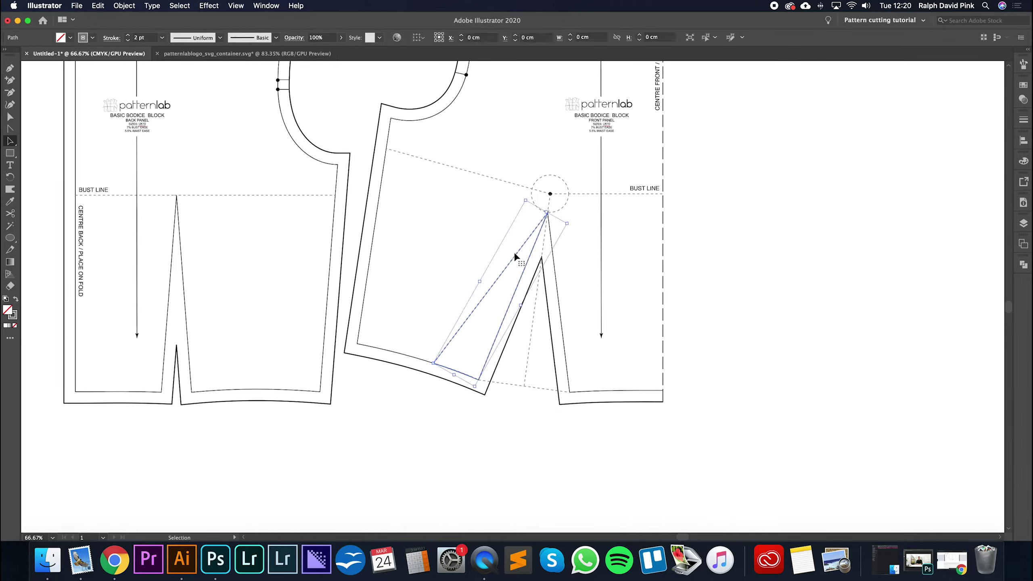
left_click(228, 203)
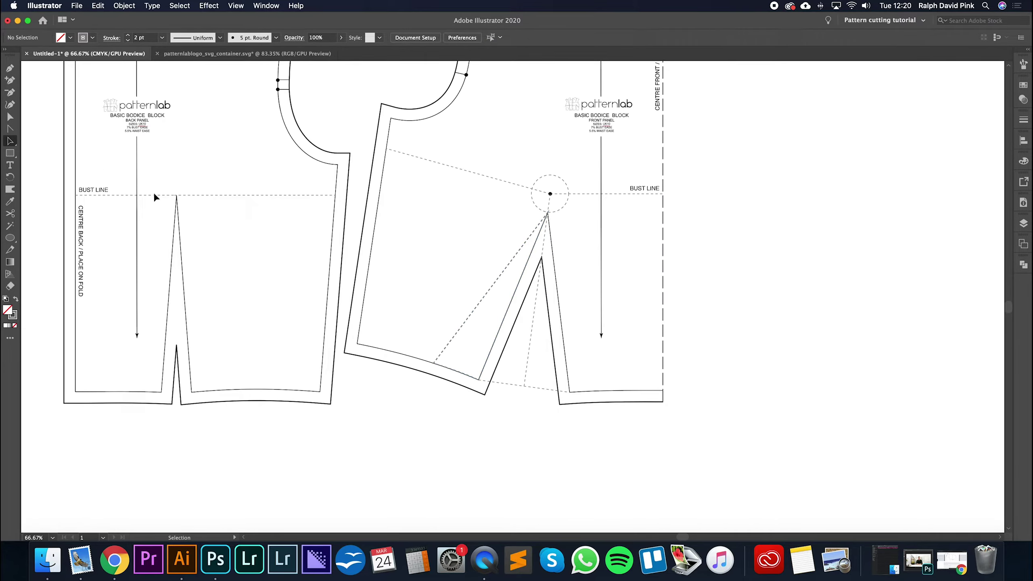
left_click(523, 257)
left_click(10, 177)
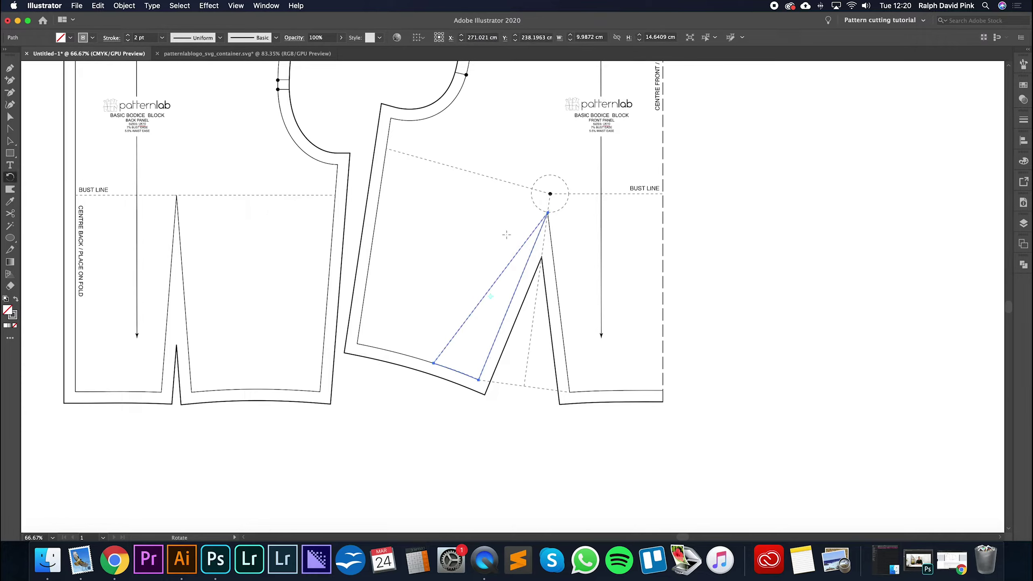
left_click_drag(434, 366, 570, 393)
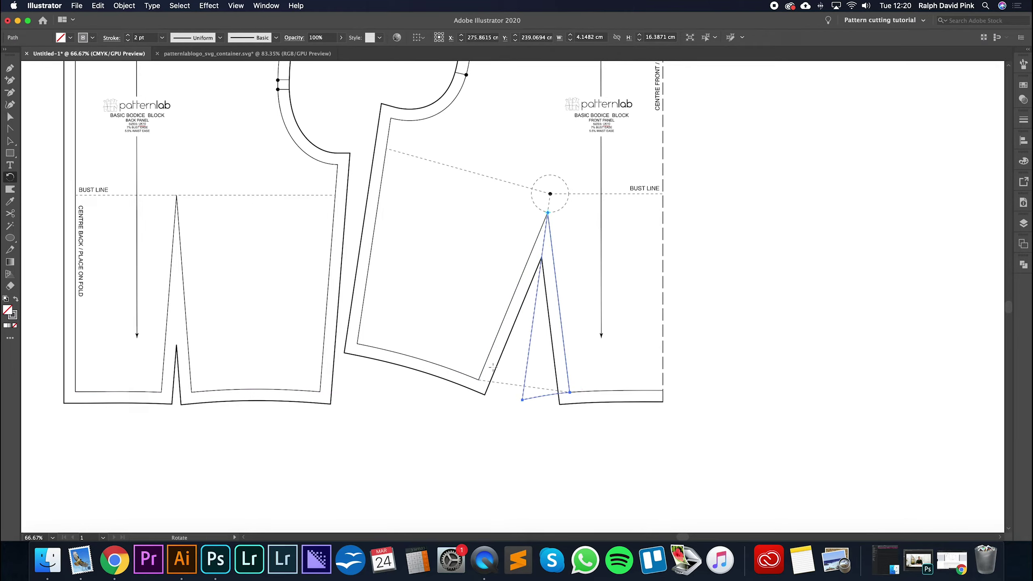
left_click(10, 141)
left_click(537, 352)
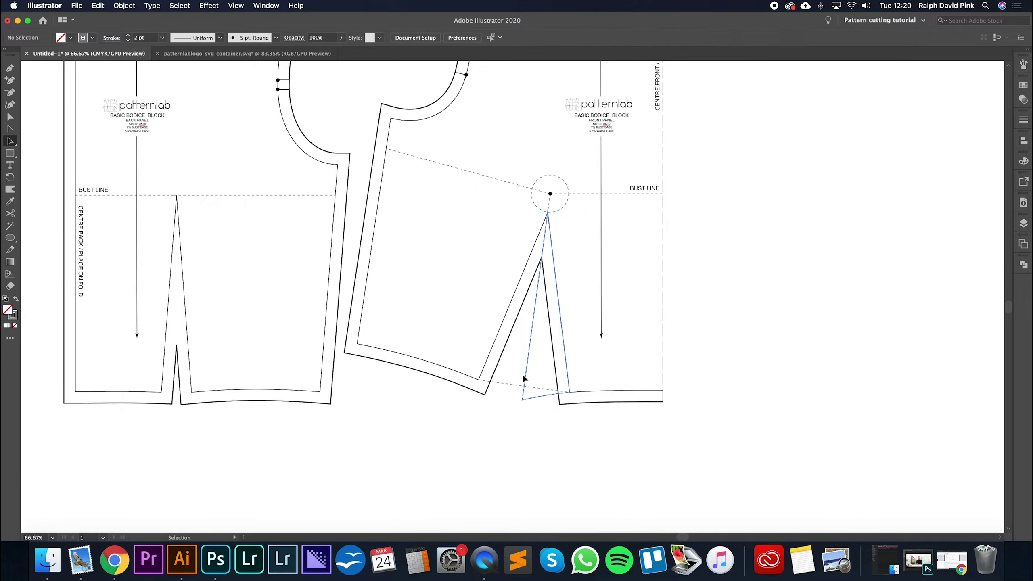
Create a copy of the dart triangle reflected across the vertical axis and move its tip onto the front dart tip.
left_click(531, 349)
right_click(531, 351)
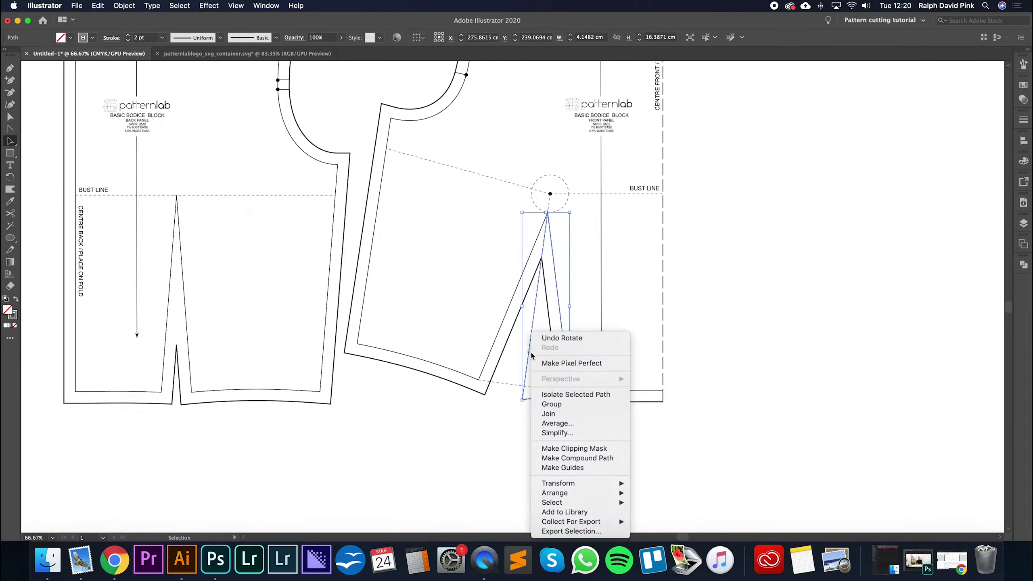
mouse_move(566, 481)
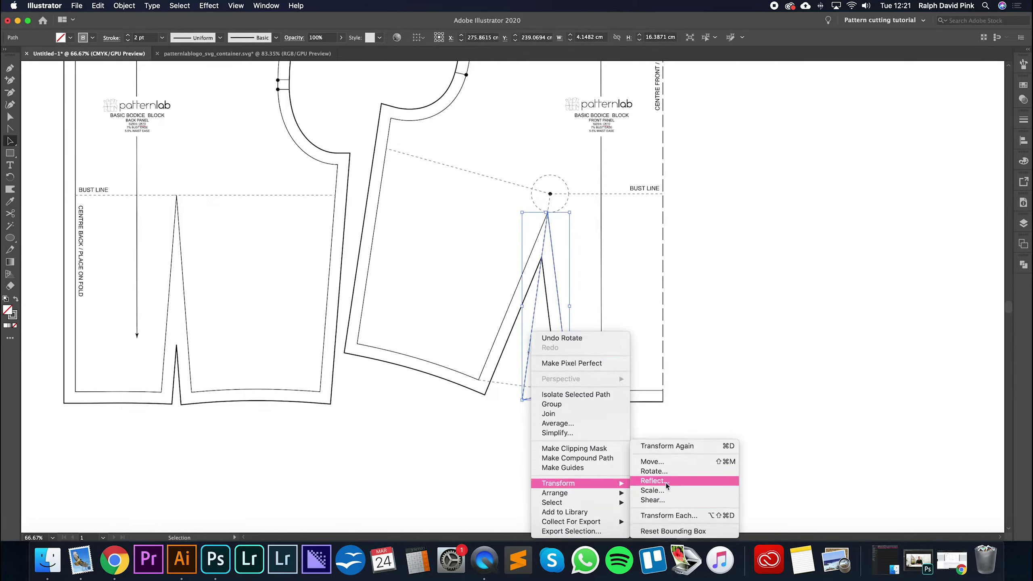
left_click(666, 483)
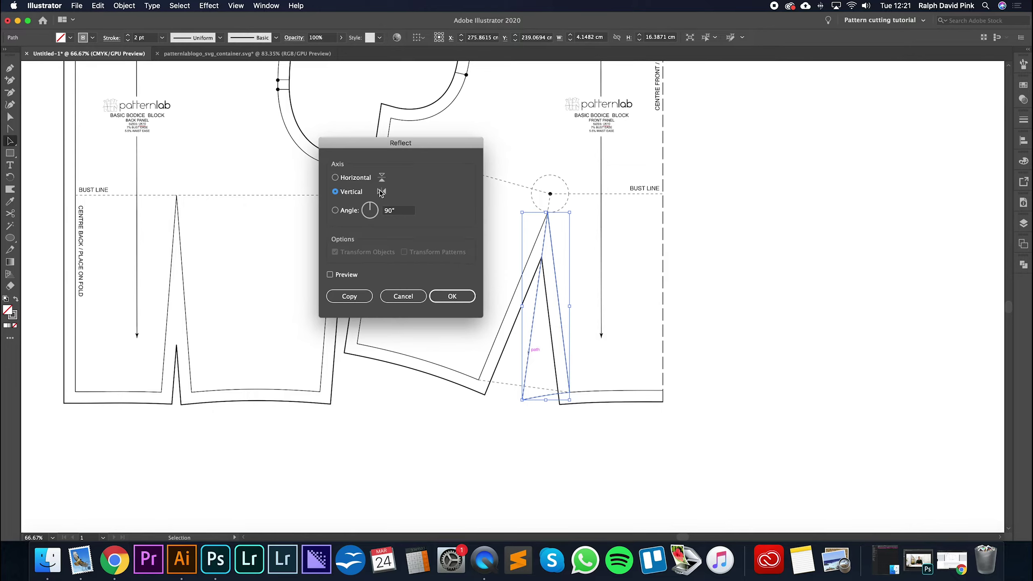
left_click(350, 296)
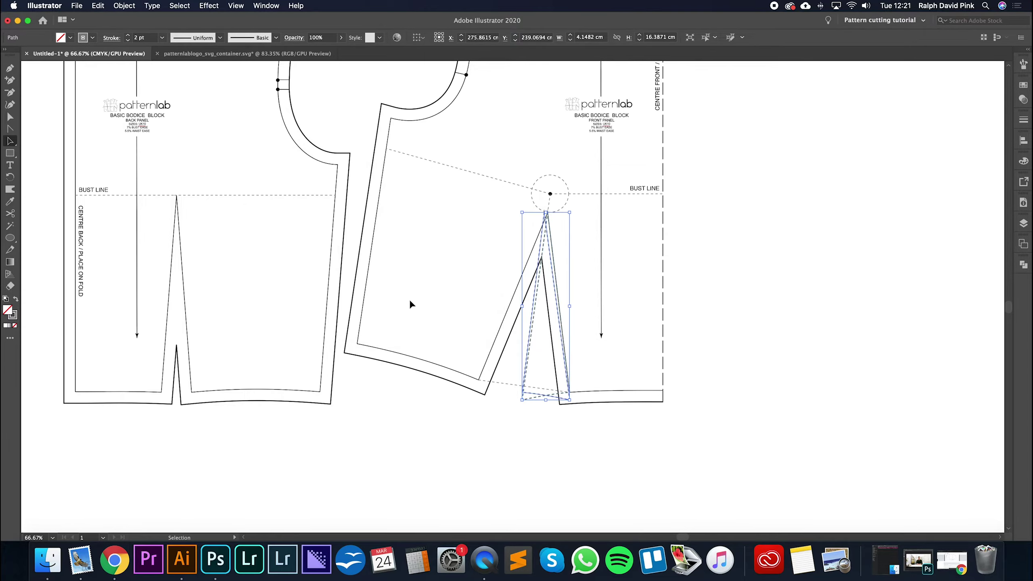
left_click_drag(549, 244, 549, 215)
left_click(436, 248)
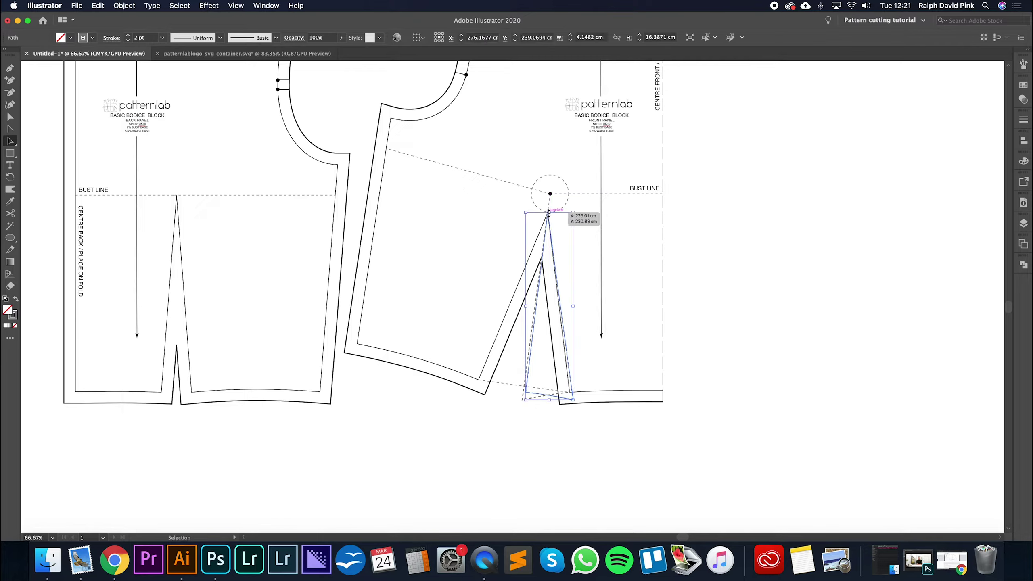
Rotate the reflected copy about the dart tip until its outer edge lies along the side-seam leg of the dart.
key("r")
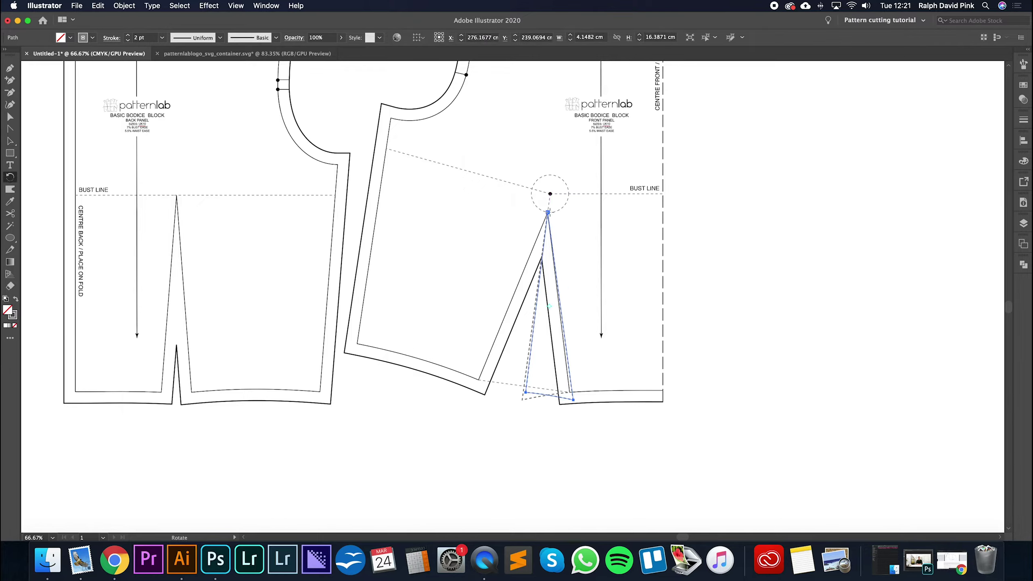
left_click_drag(565, 345, 525, 372)
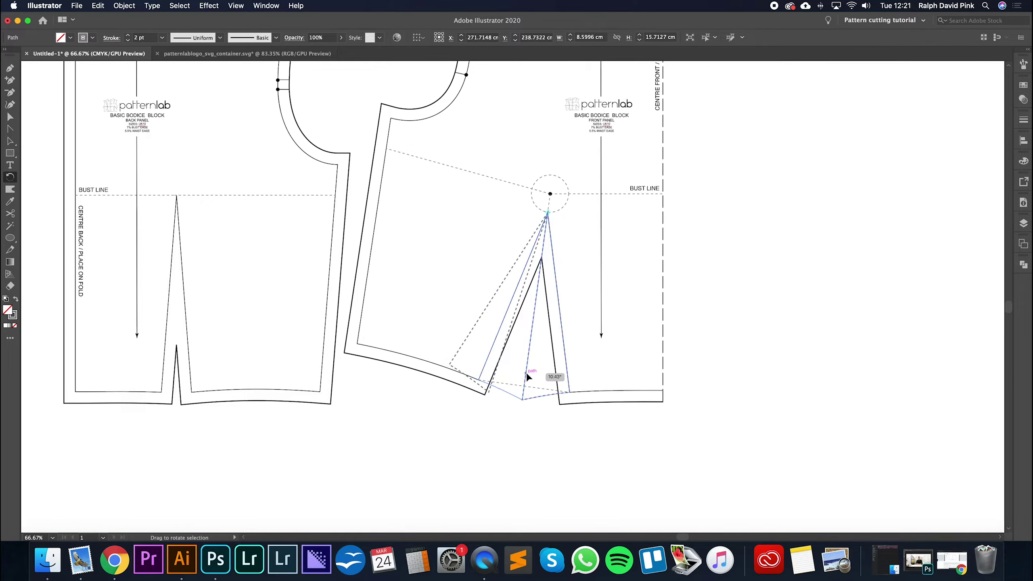
key("a")
left_click(539, 376)
scroll(539, 358, "down", 2)
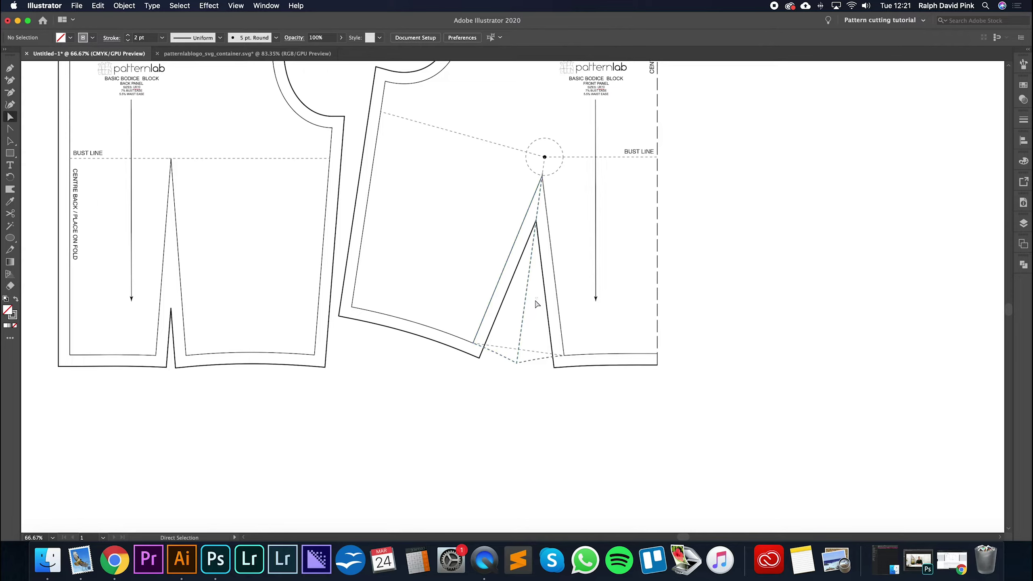
Unite the two front dart triangles into a single shape with Pathfinder.
left_click(520, 321)
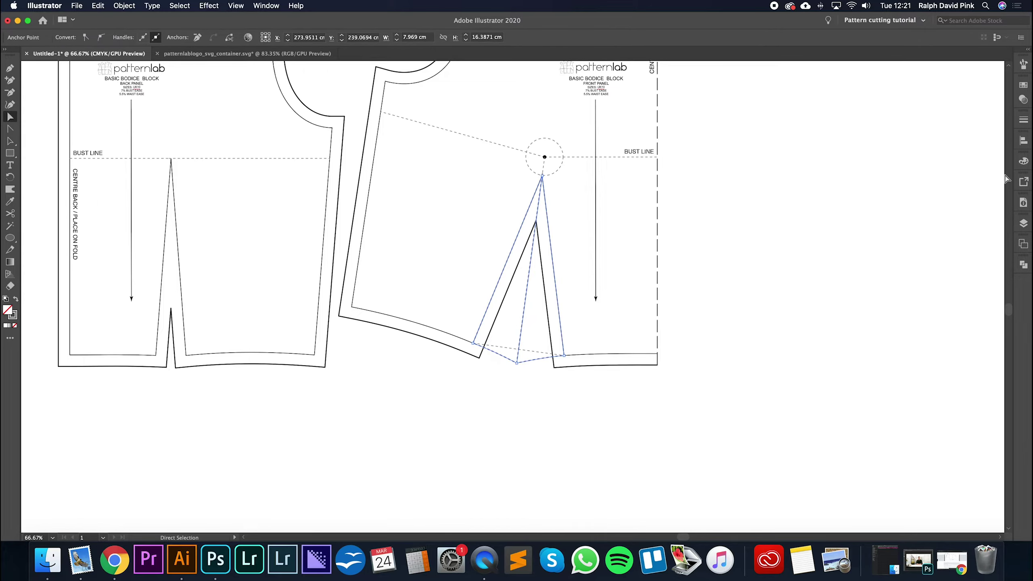
left_click(1023, 265)
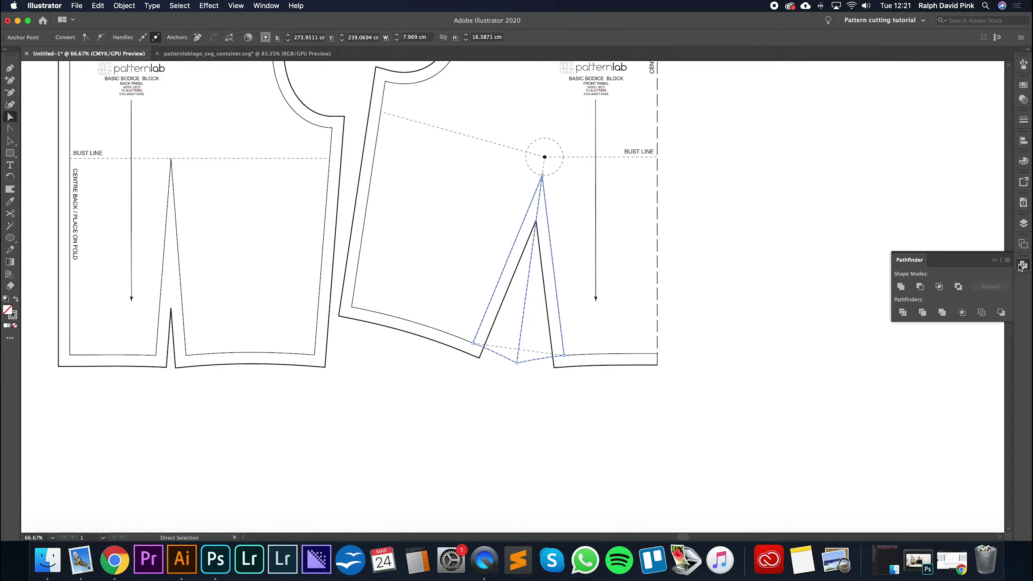
left_click(901, 287)
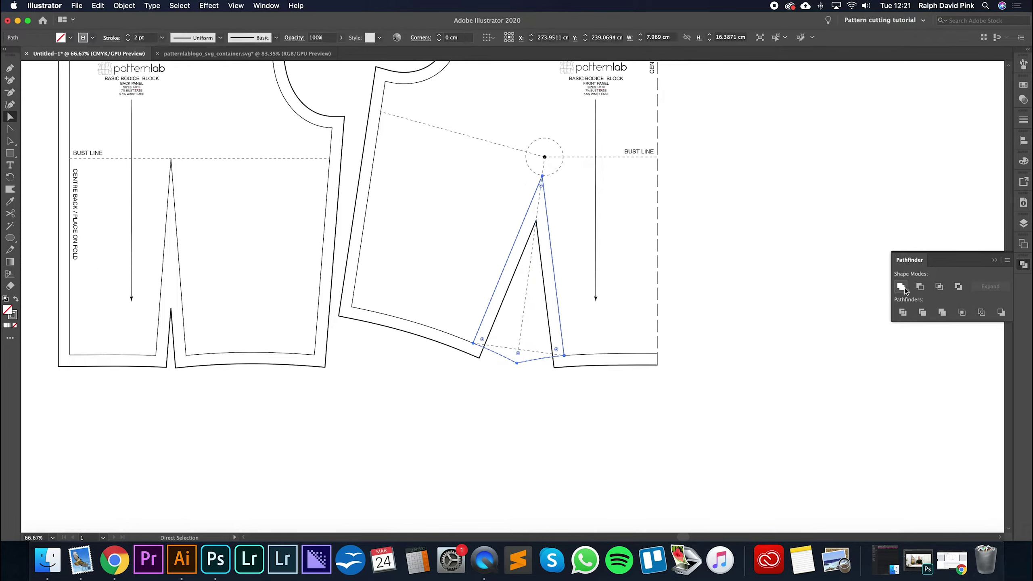
Recolour the united dart shape's stroke magenta and turn off its dashed line.
left_click(540, 358)
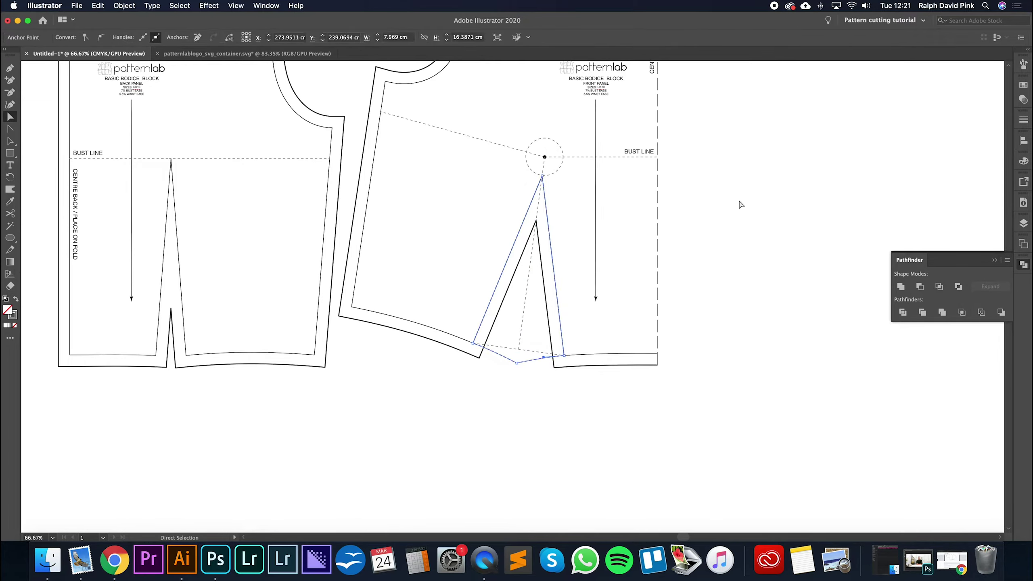
double_click(14, 317)
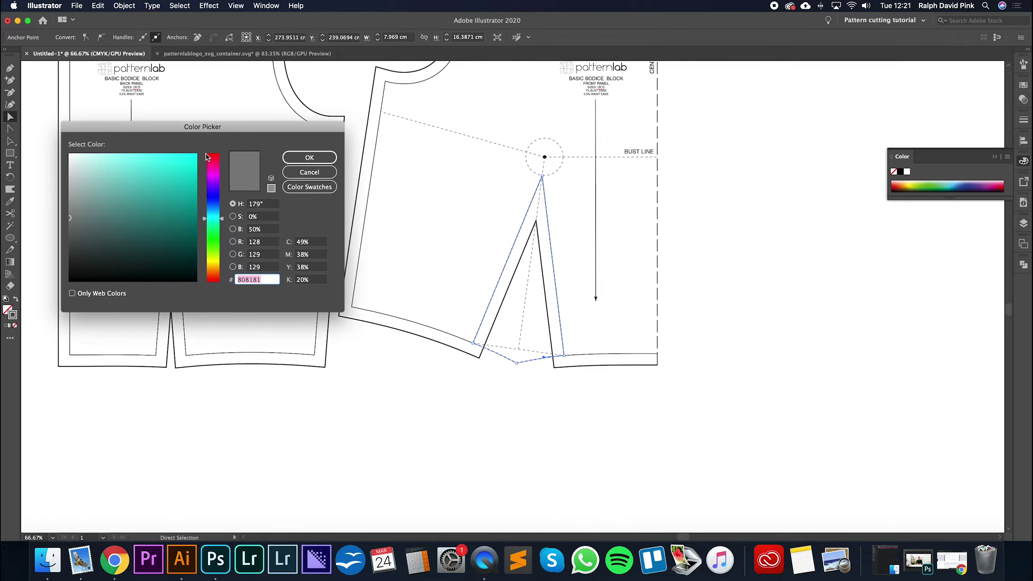
left_click(218, 166)
left_click(304, 158)
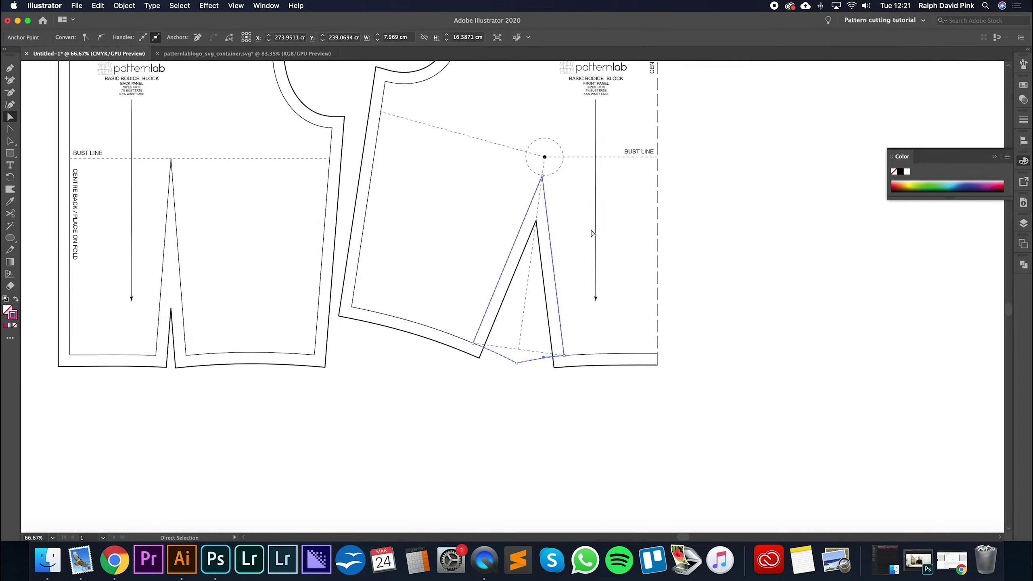
left_click(1023, 119)
left_click(897, 189)
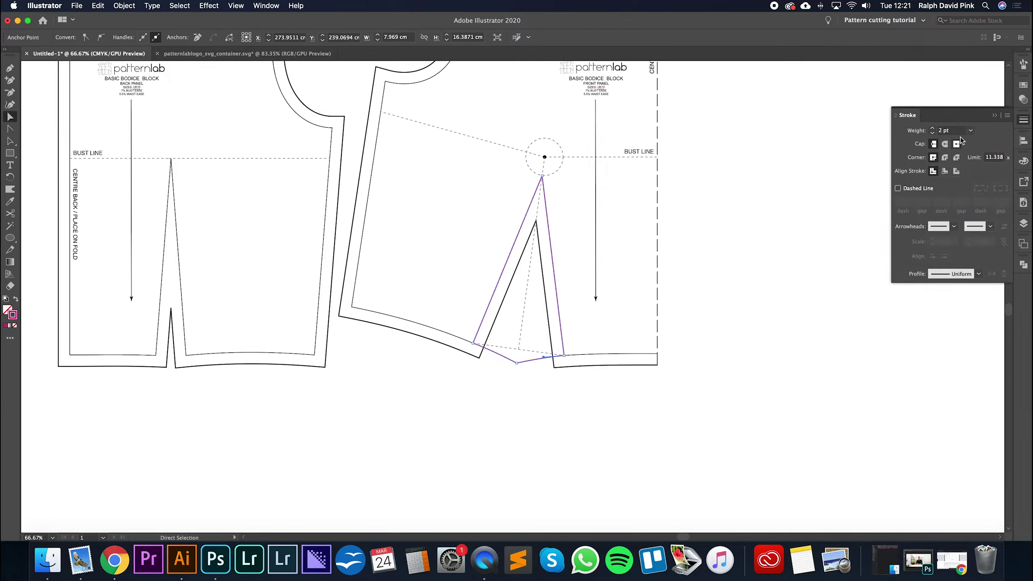
left_click(995, 115)
left_click(740, 282)
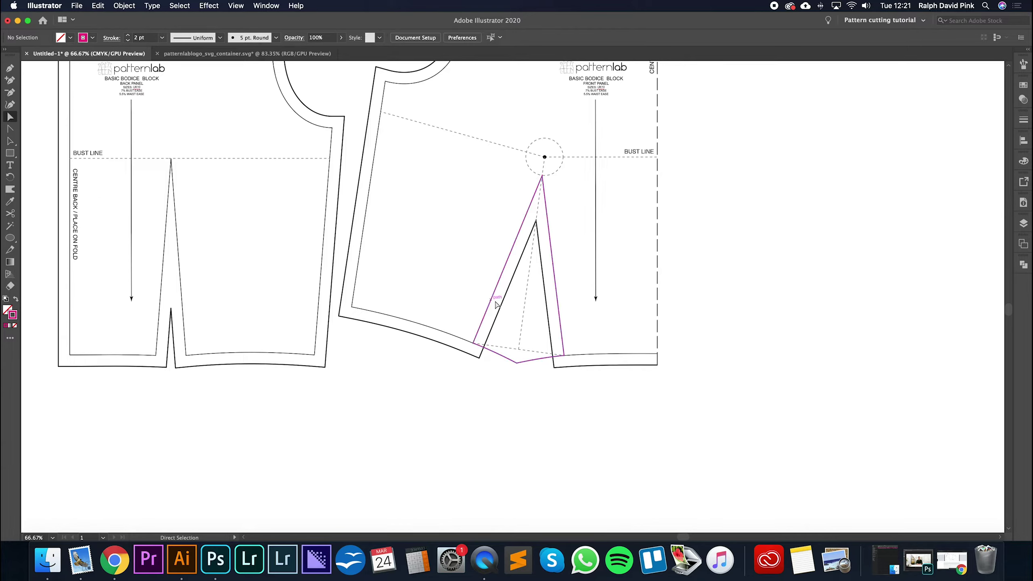
Cut the magenta dart shape at both waistline corners and delete its two legs, keeping only the pointed folded end.
left_click(492, 351)
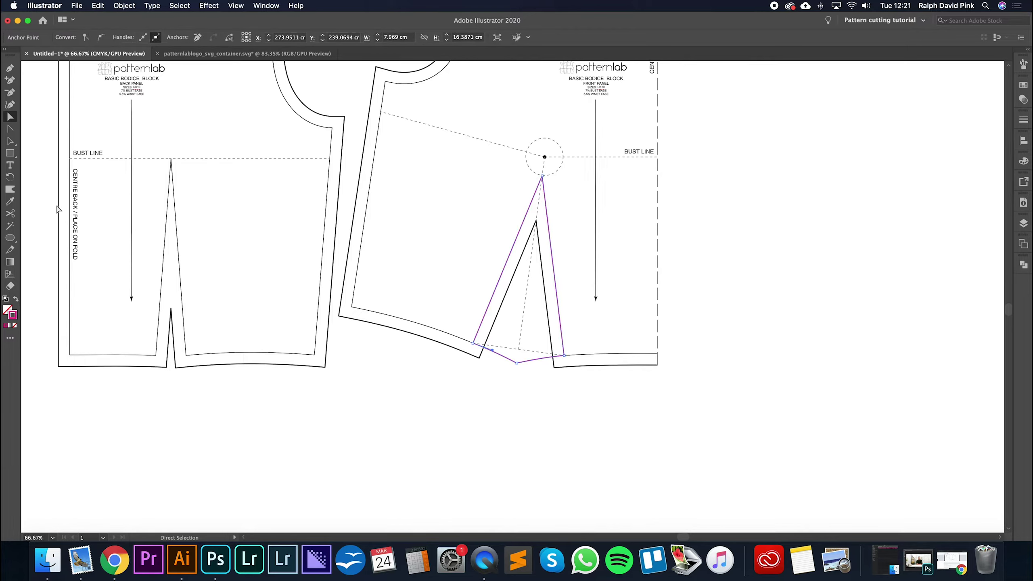
left_click(10, 213)
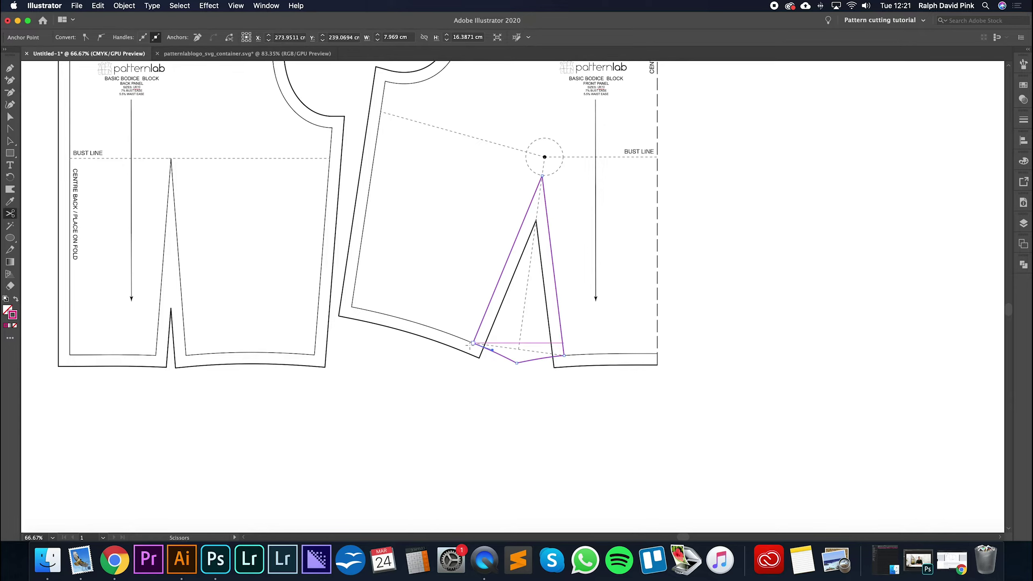
left_click(544, 356)
key("a")
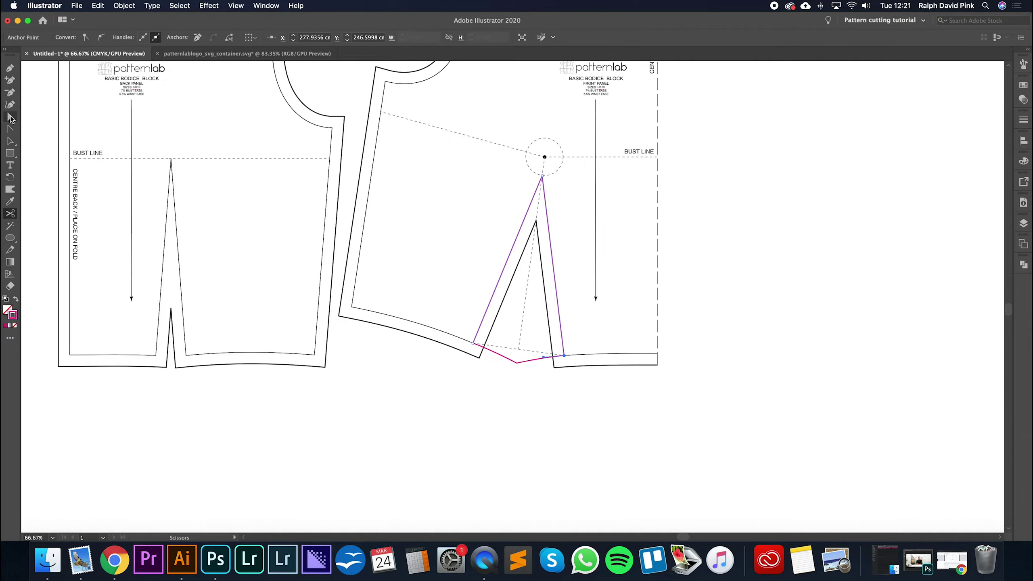
left_click(566, 256)
left_click(552, 257)
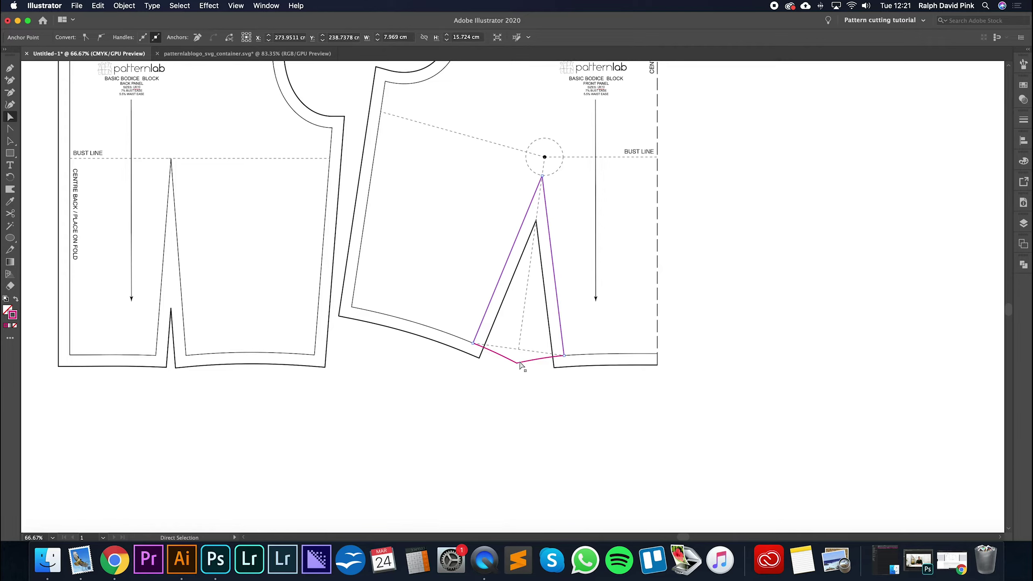
left_click(586, 301)
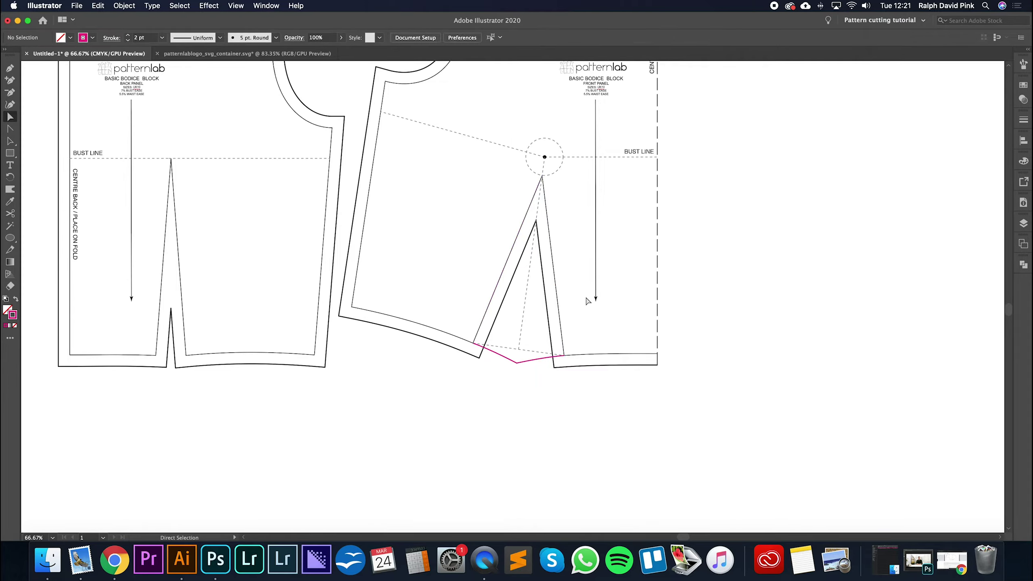
Offset the magenta folded dart end by 1 cm with mitred joins.
left_click(526, 364)
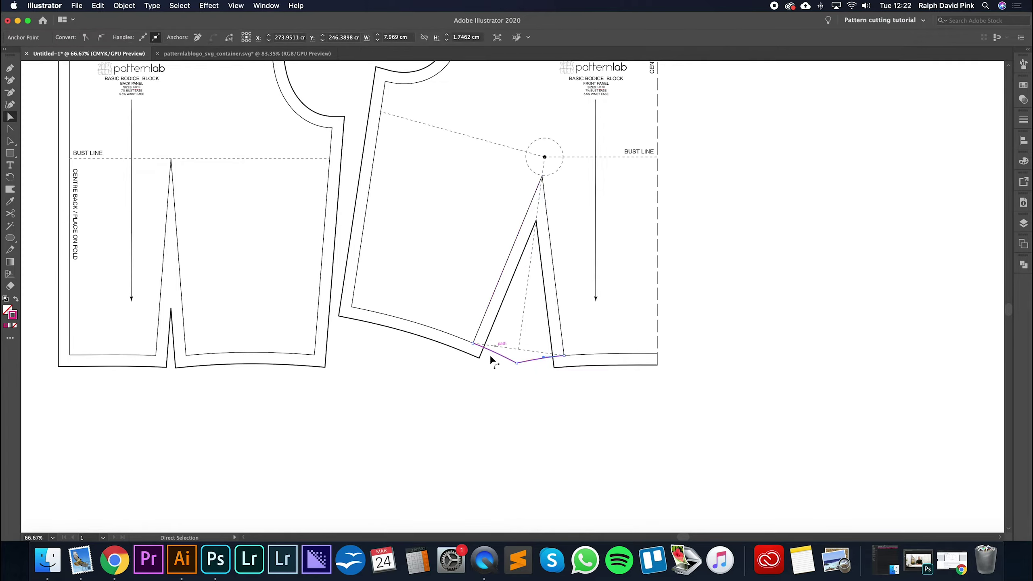
left_click(124, 5)
mouse_move(149, 232)
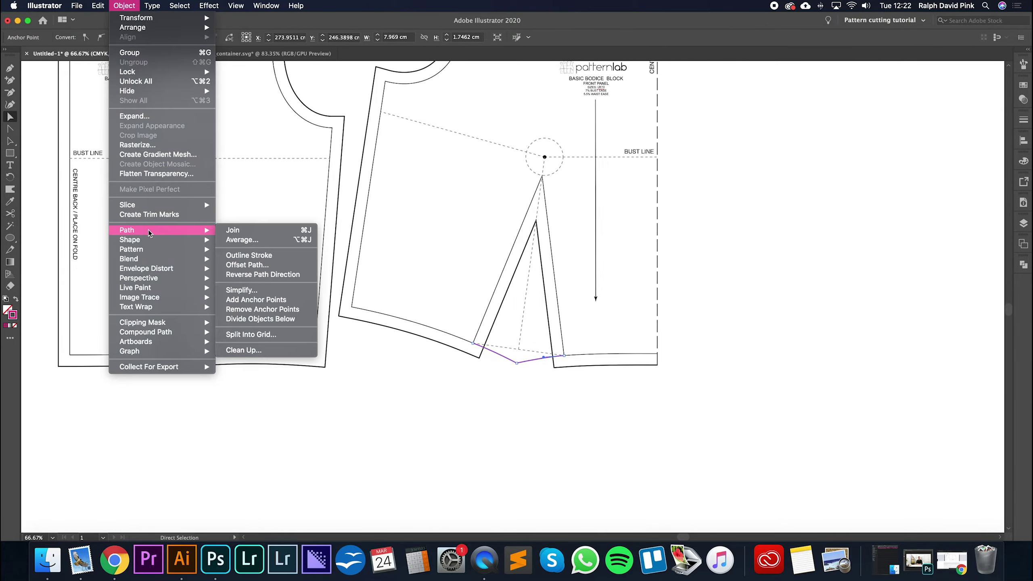
left_click(247, 265)
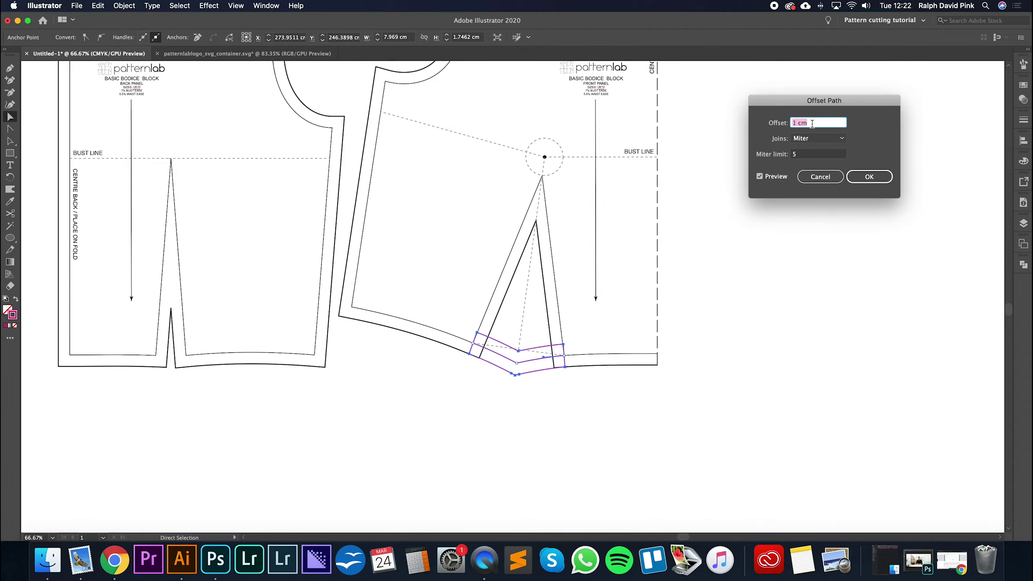
left_click(868, 176)
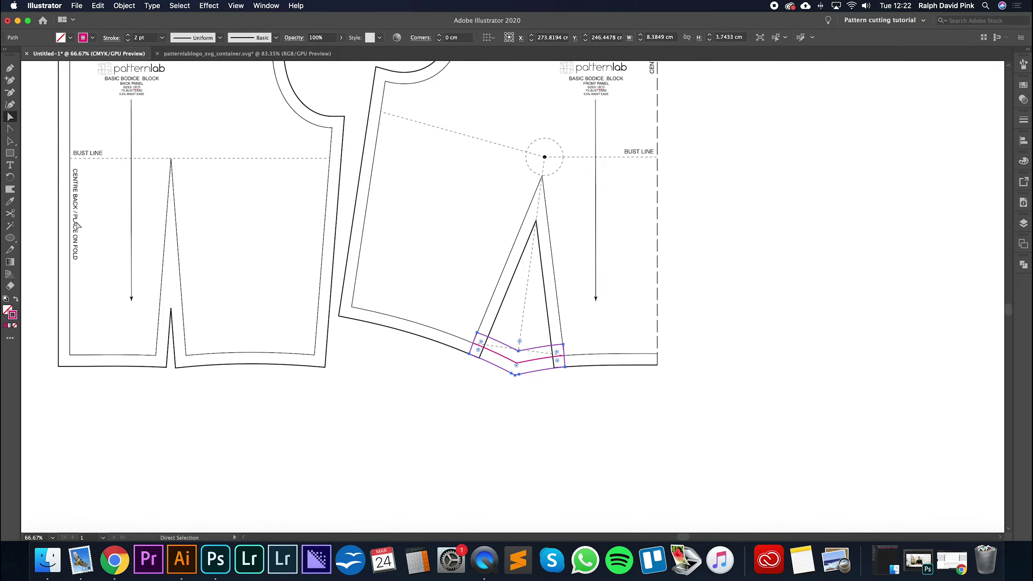
Cut the offset outline at its two lower outer corners and delete the upper part, keeping the lower pointed edge.
left_click(10, 213)
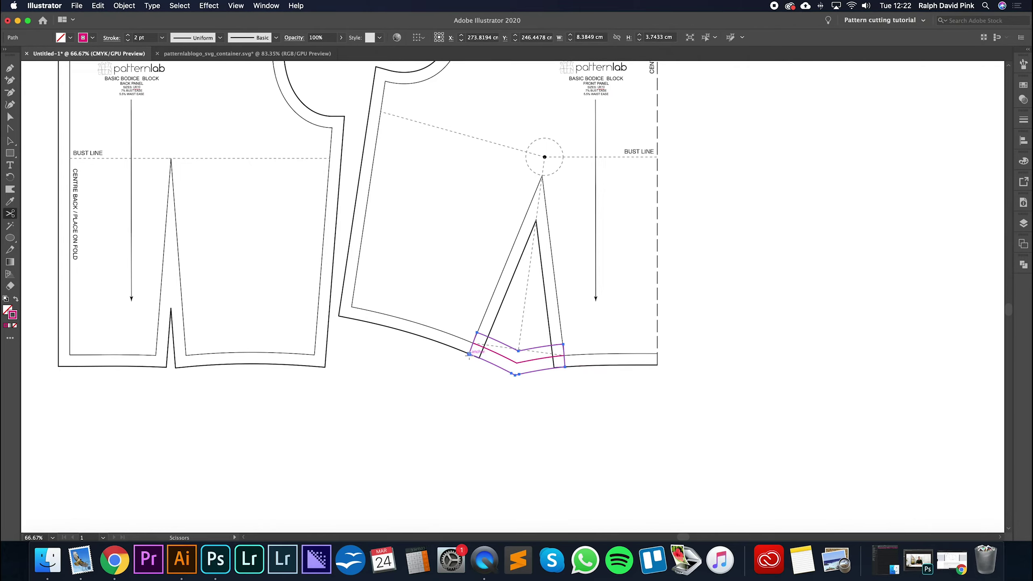
left_click(473, 353)
left_click(565, 367)
key("a")
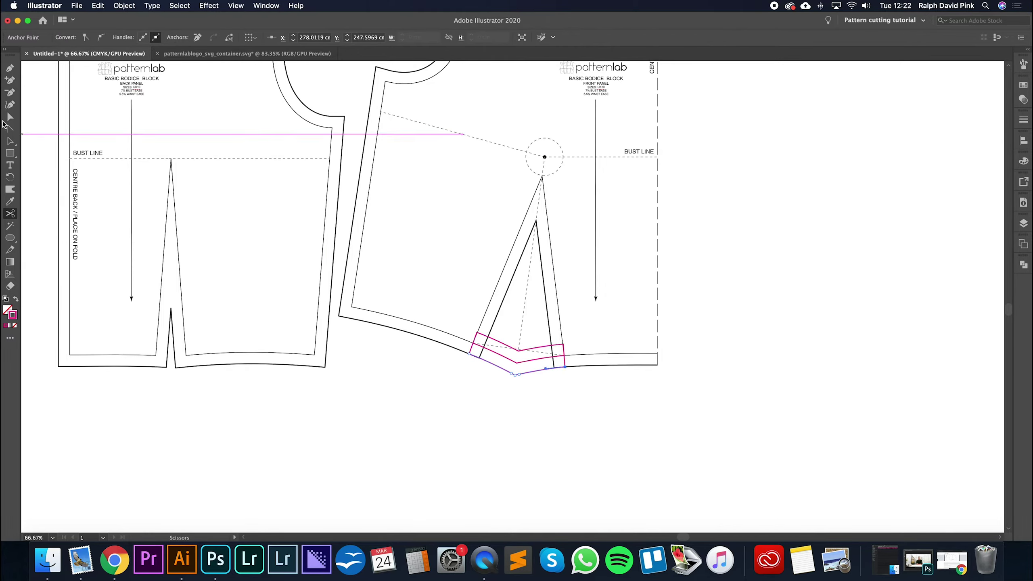
left_click(544, 349)
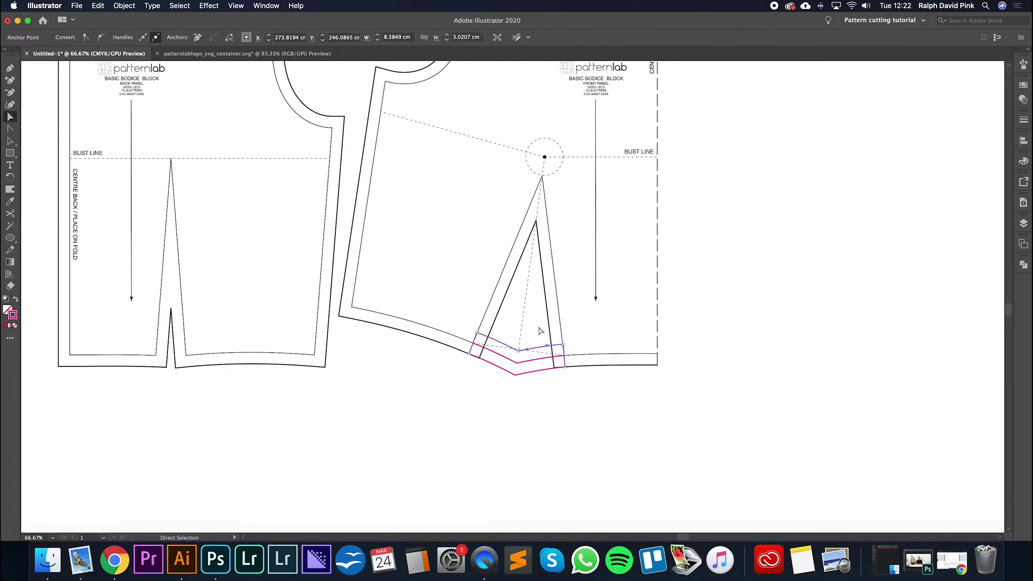
key("Delete")
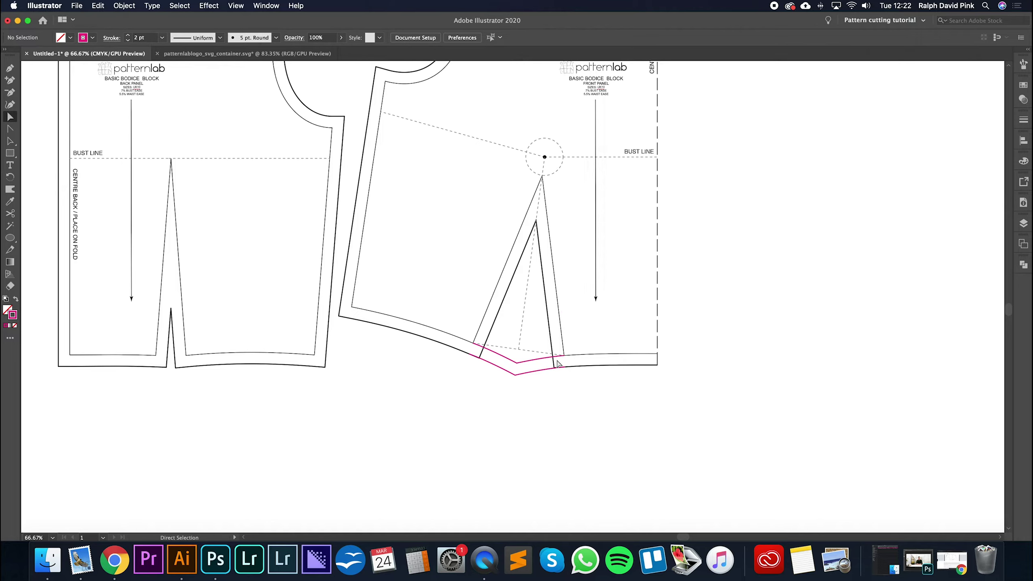
Unlock all locked artwork and clear the selection.
left_click(120, 6)
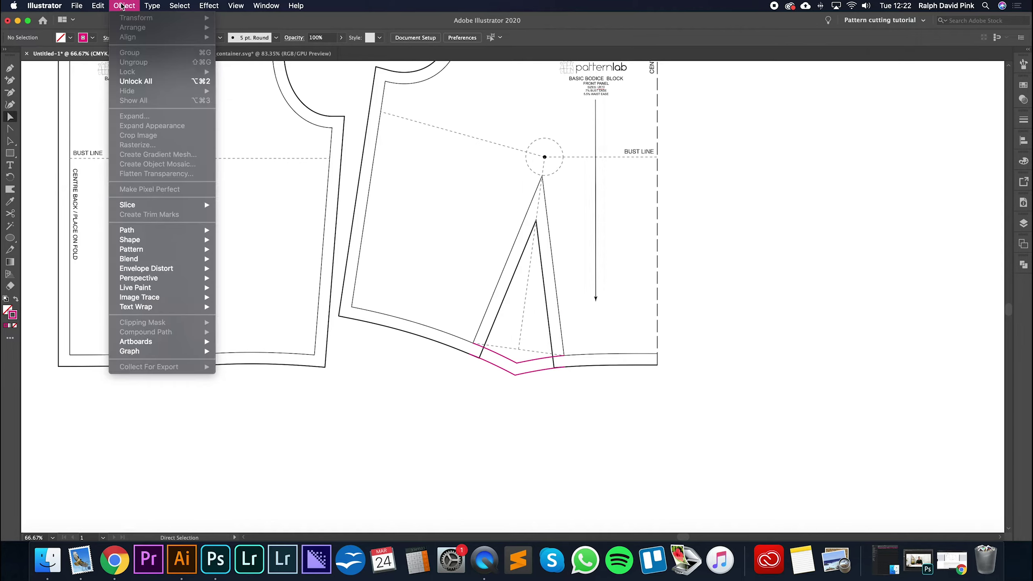
left_click(133, 81)
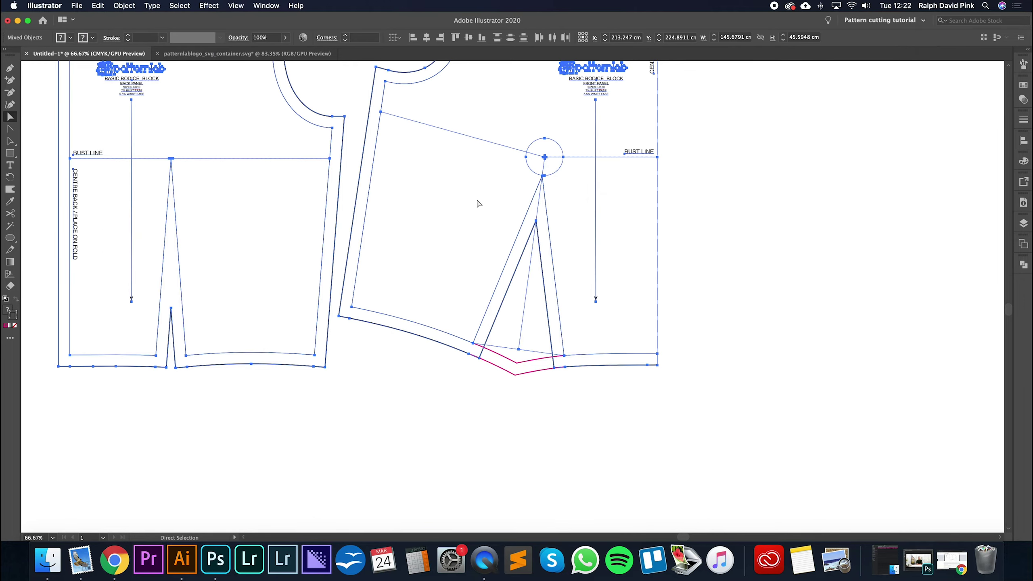
left_click(594, 329)
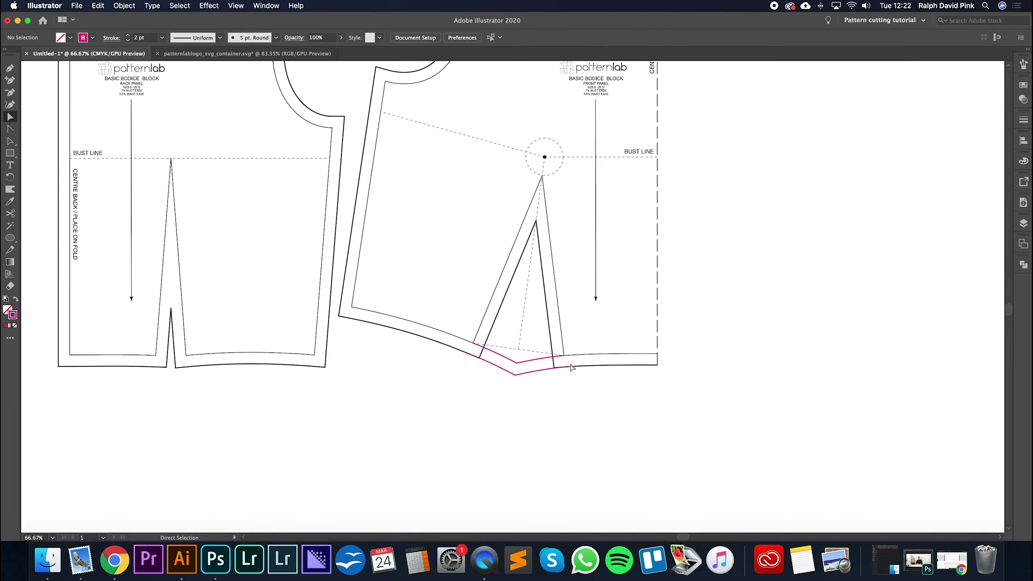
Cut the front seam allowance outline at both ends of the magenta offset edge and delete the dart-shaped notch between them.
left_click(552, 341)
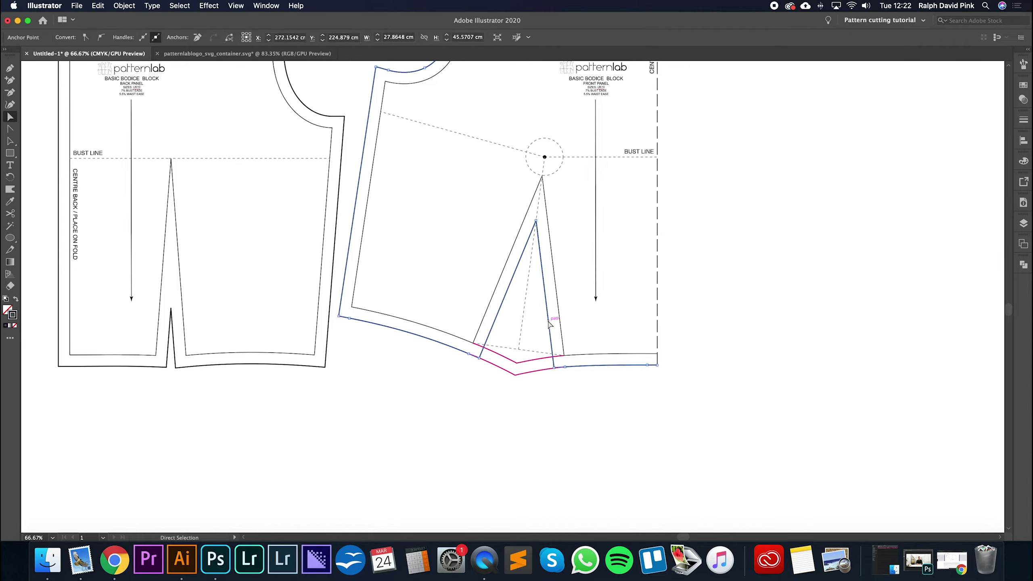
left_click(10, 214)
left_click(583, 366)
left_click(470, 354)
left_click(10, 116)
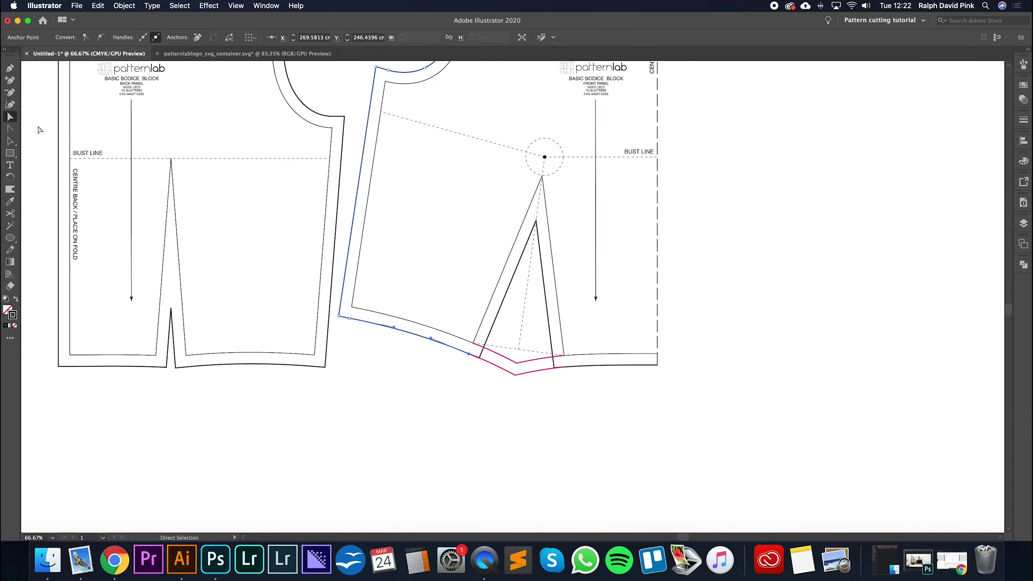
left_click(519, 269)
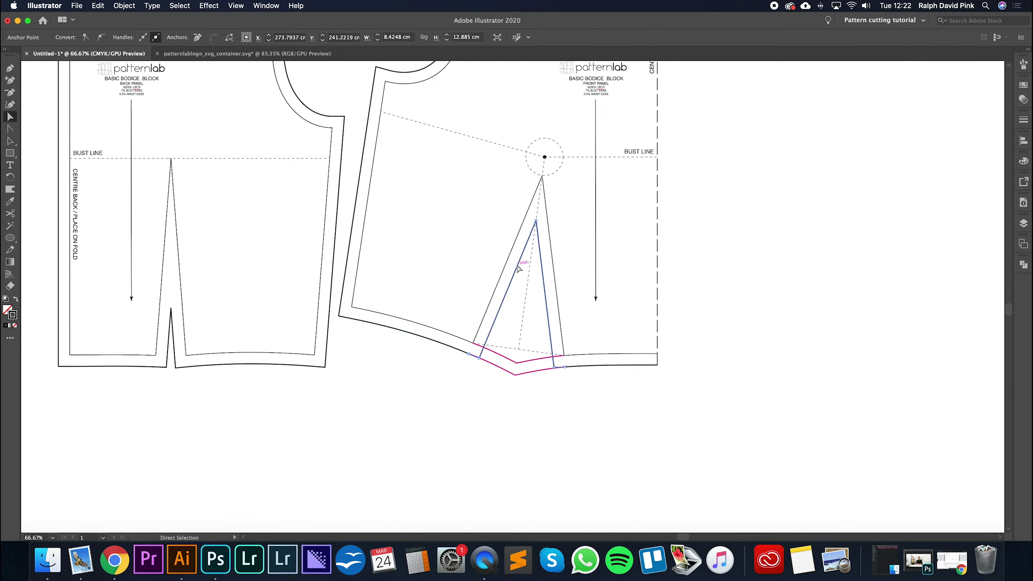
key("Delete")
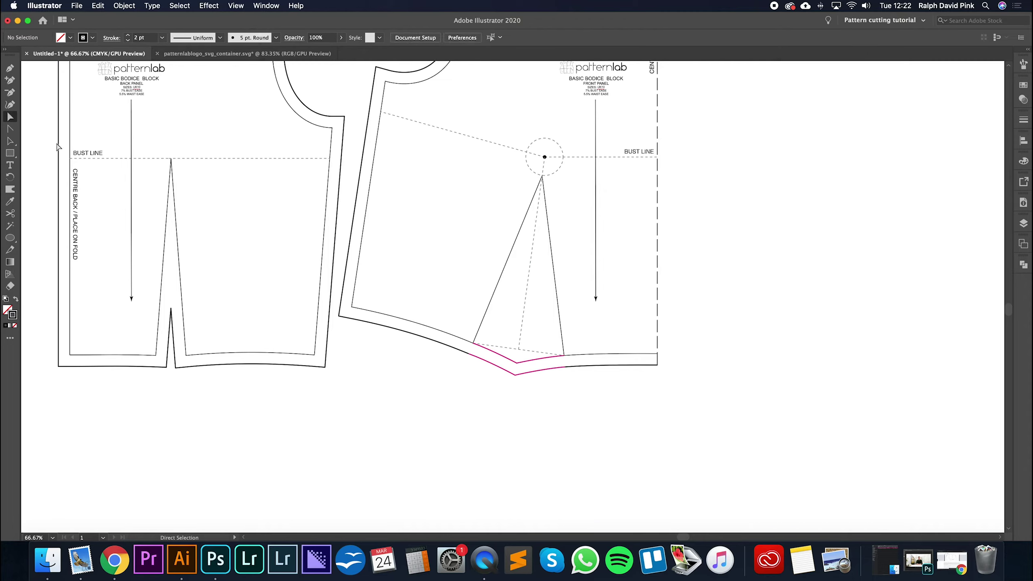
Join the magenta offset edge to the front seam allowance outline at both of its ends.
left_click(565, 368)
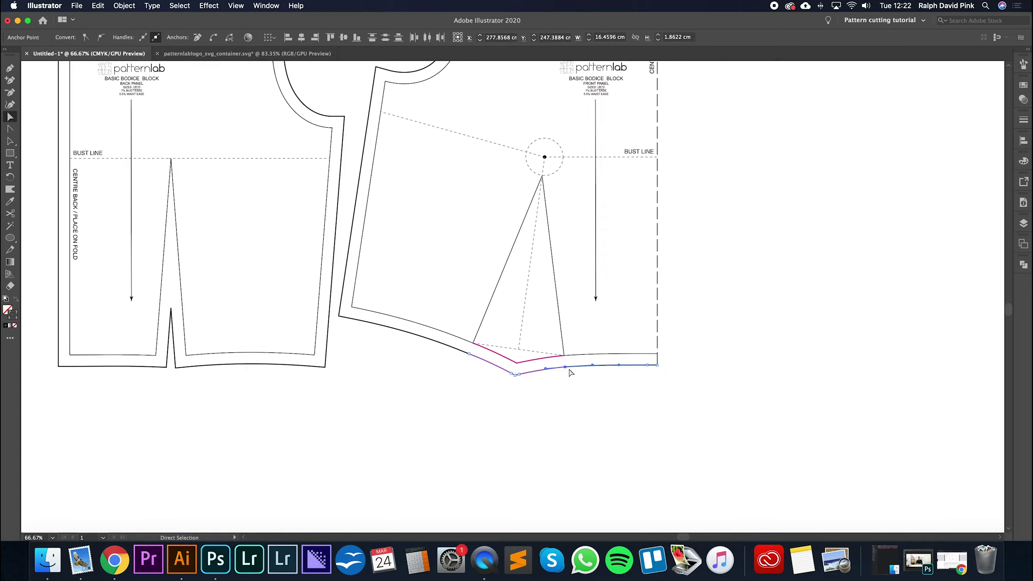
right_click(566, 371)
left_click(583, 414)
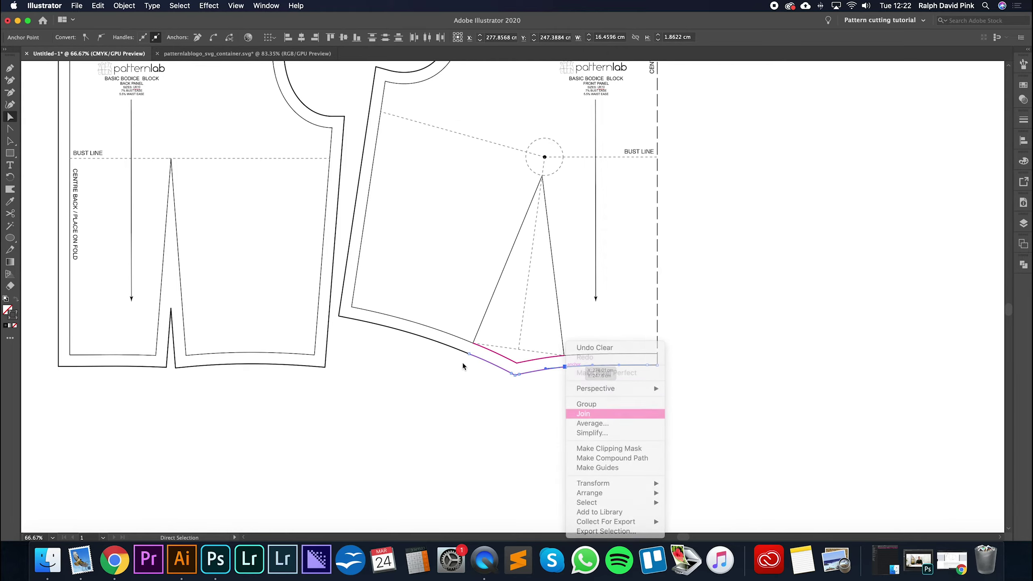
left_click(470, 354)
left_click(473, 357)
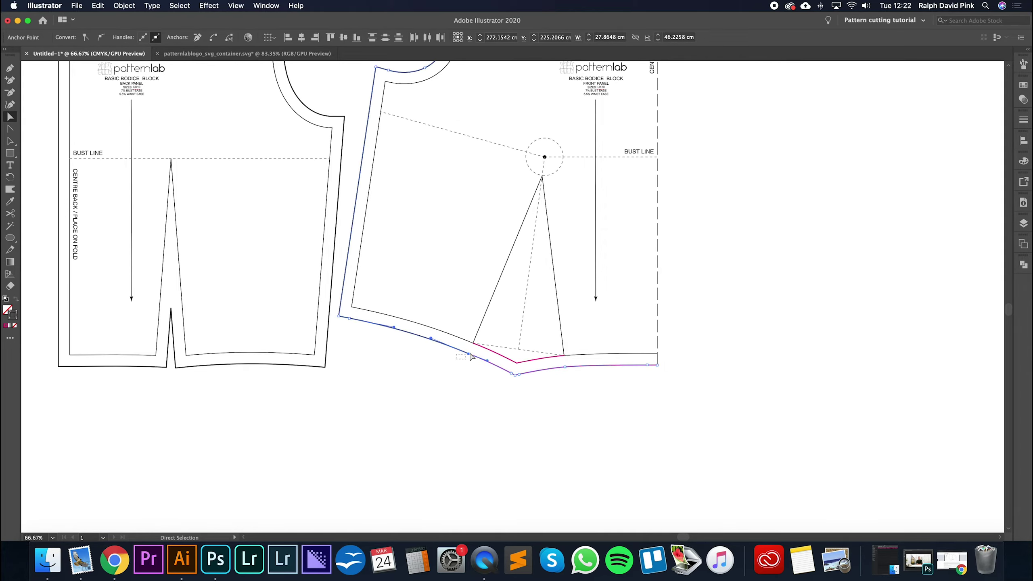
right_click(468, 357)
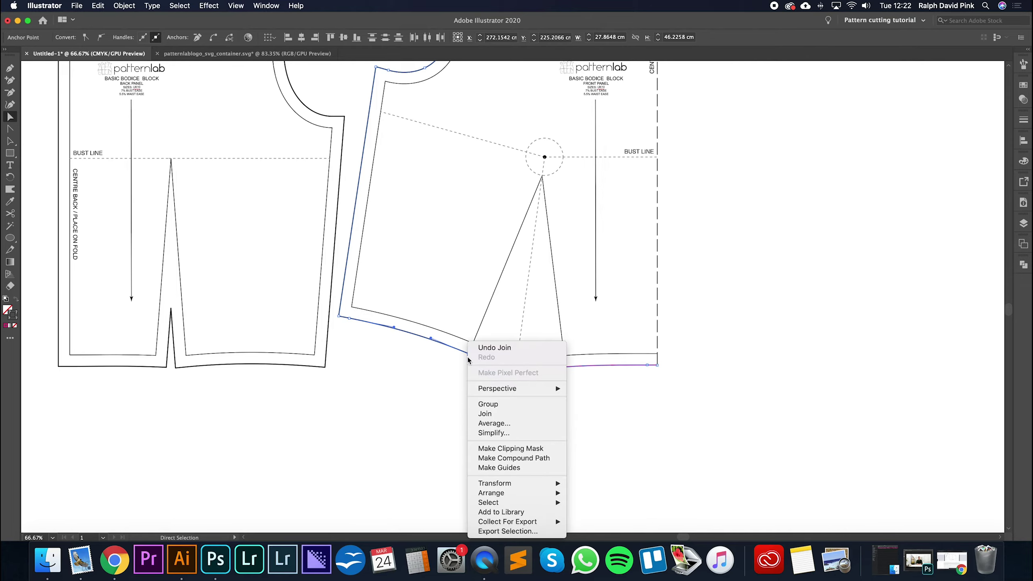
left_click(490, 416)
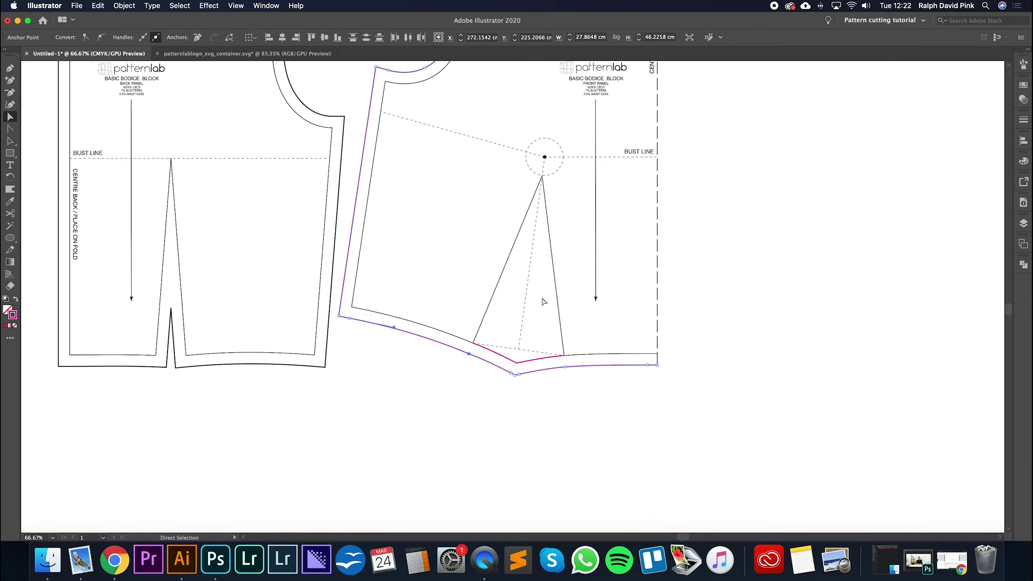
left_click(610, 320)
Match the front seam allowance outline's stroke to the back block's black seam allowance using the Eyedropper.
scroll(602, 358, "up", 5)
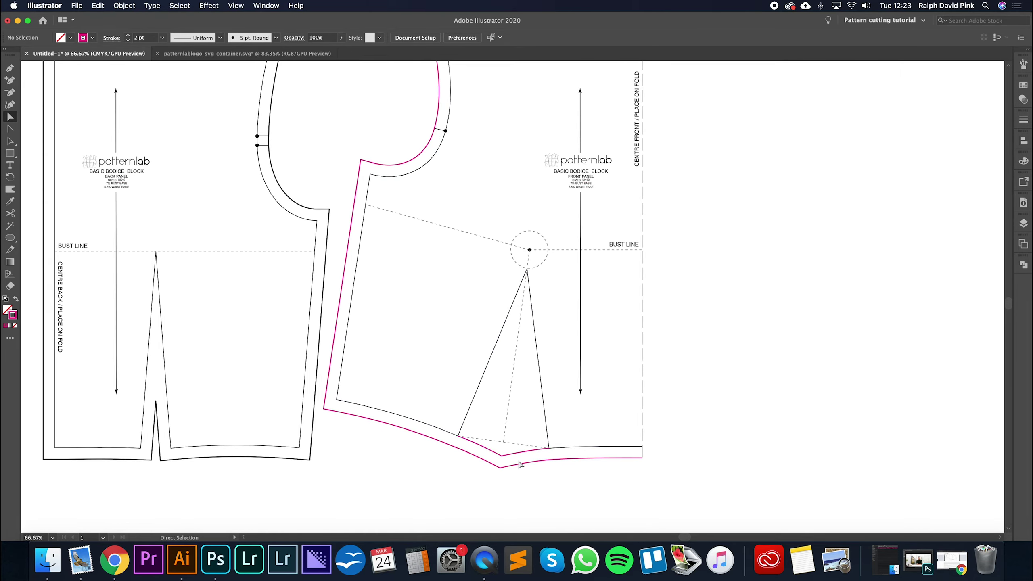
left_click(357, 183)
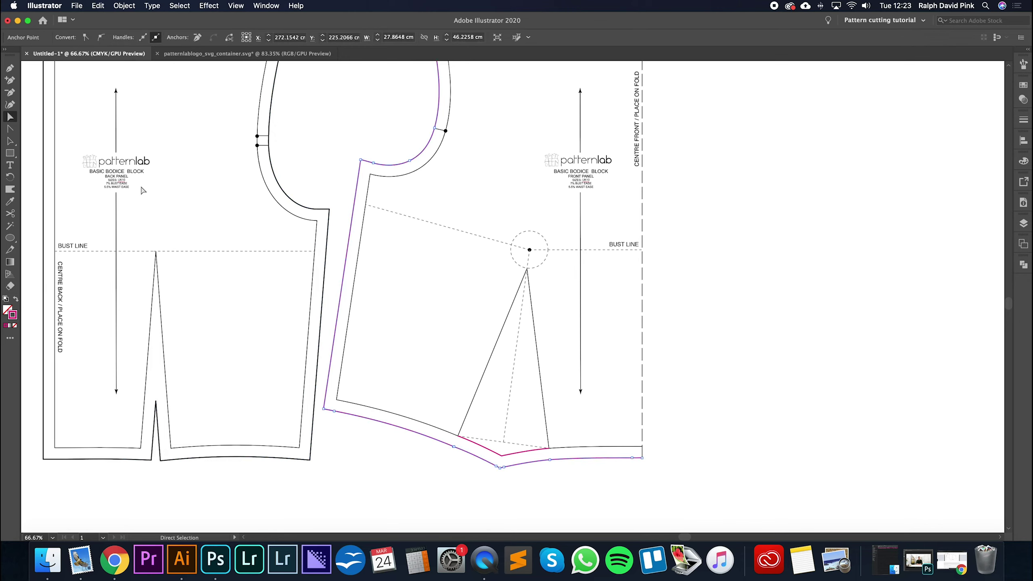
left_click(10, 201)
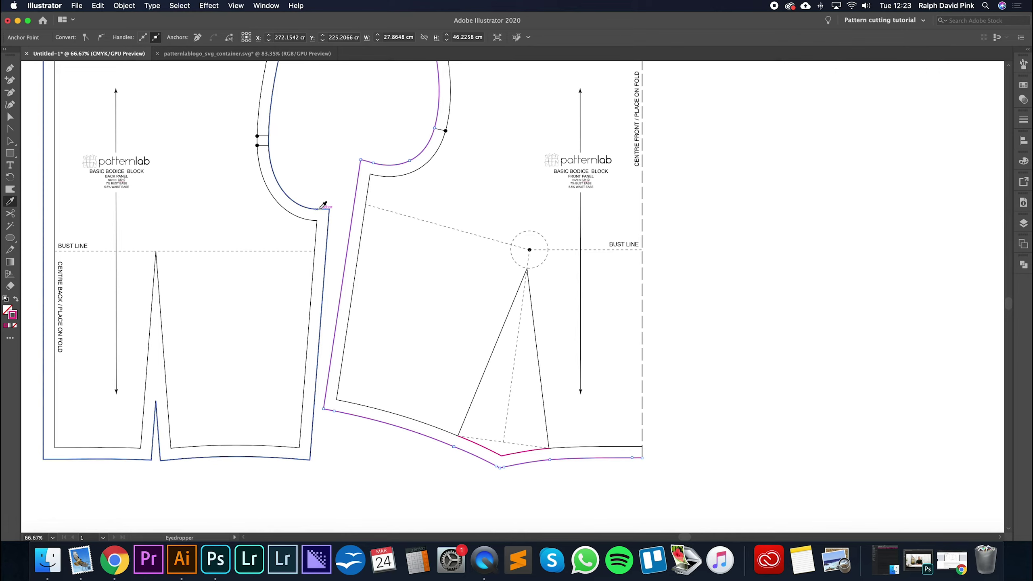
left_click(320, 209)
key("a")
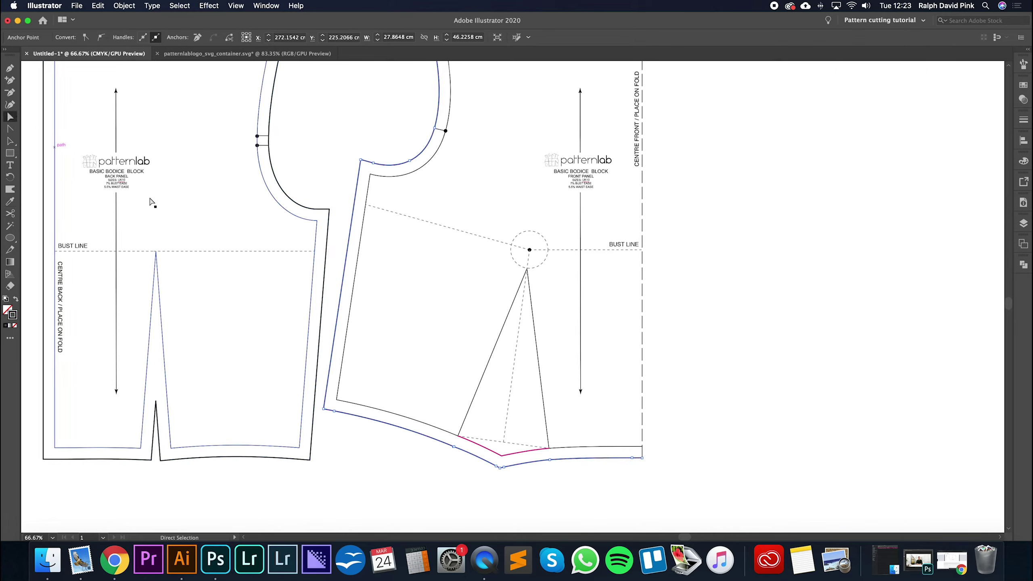
Match the inner folded dart end's stroke to the thin black front stitching line using the Eyedropper.
left_click(543, 408)
left_click(518, 453)
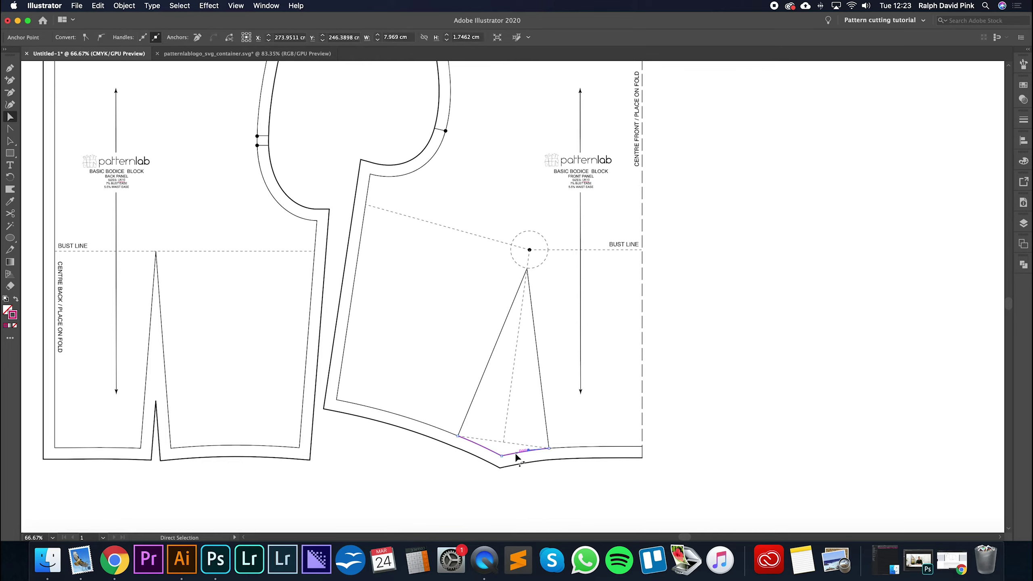
left_click(11, 200)
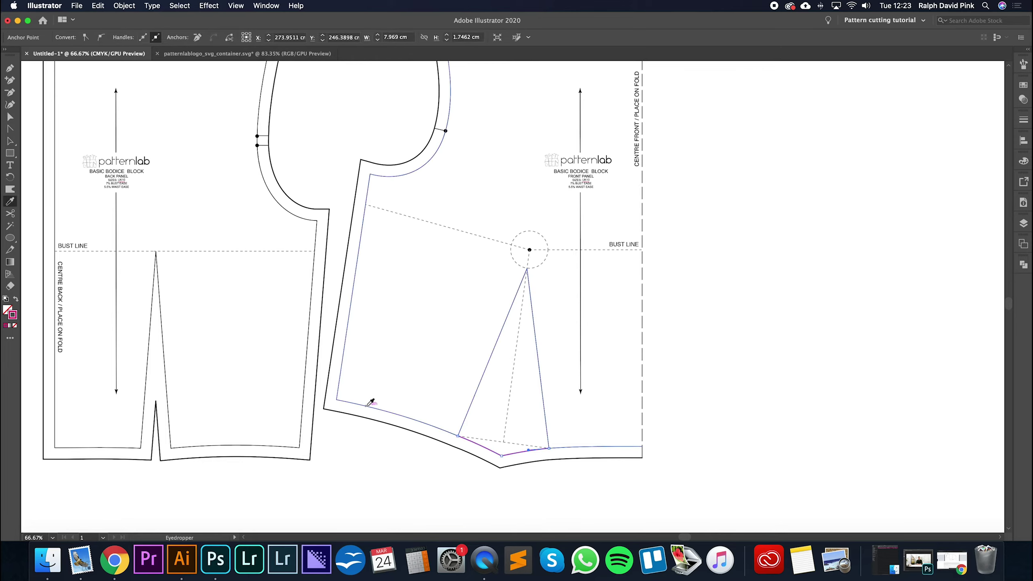
left_click(368, 405)
left_click(10, 116)
Split the front stitching line at the waist ends of both dart legs with the Scissors tool.
left_click(542, 384)
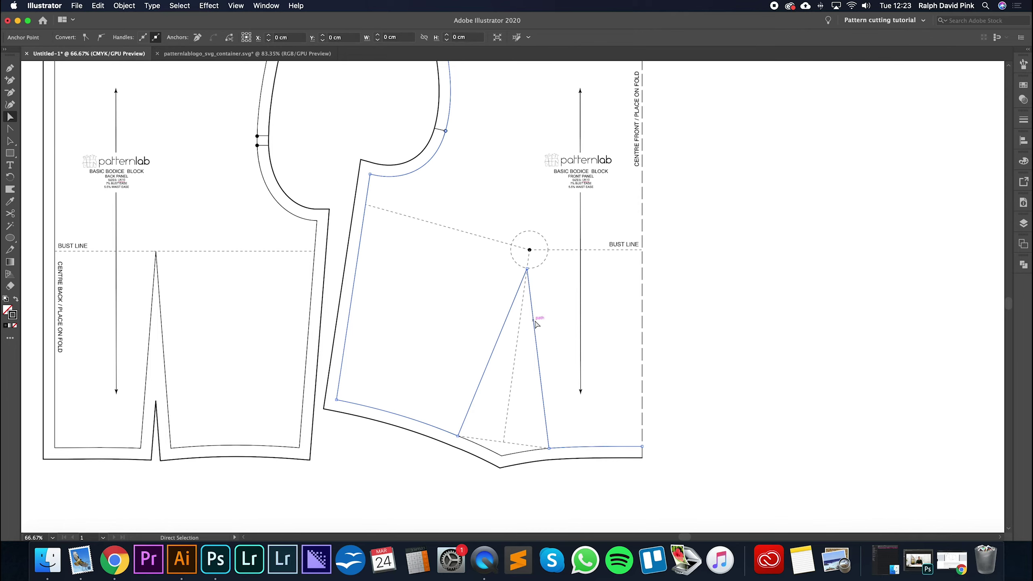
left_click(10, 213)
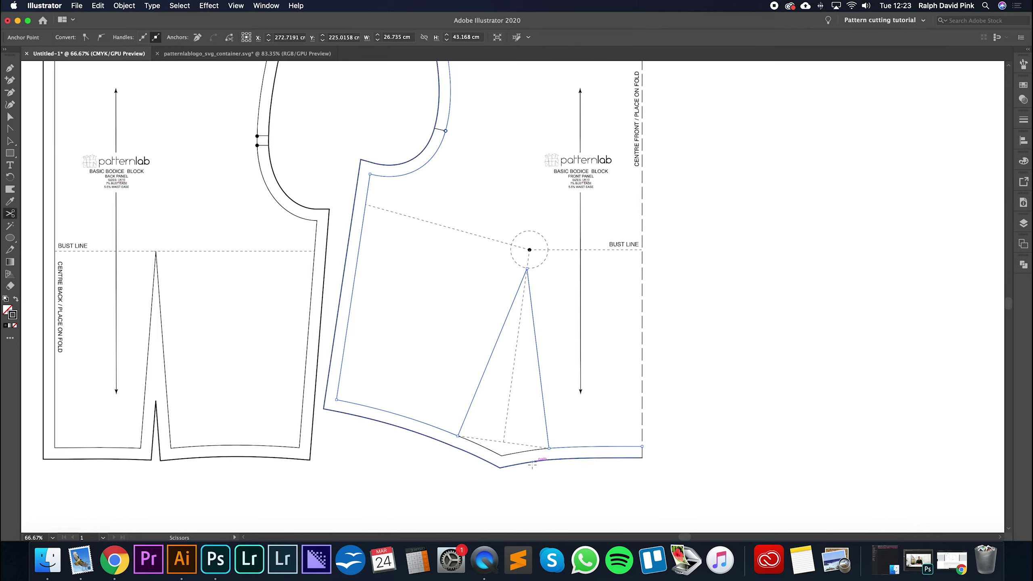
left_click(548, 447)
left_click(549, 447)
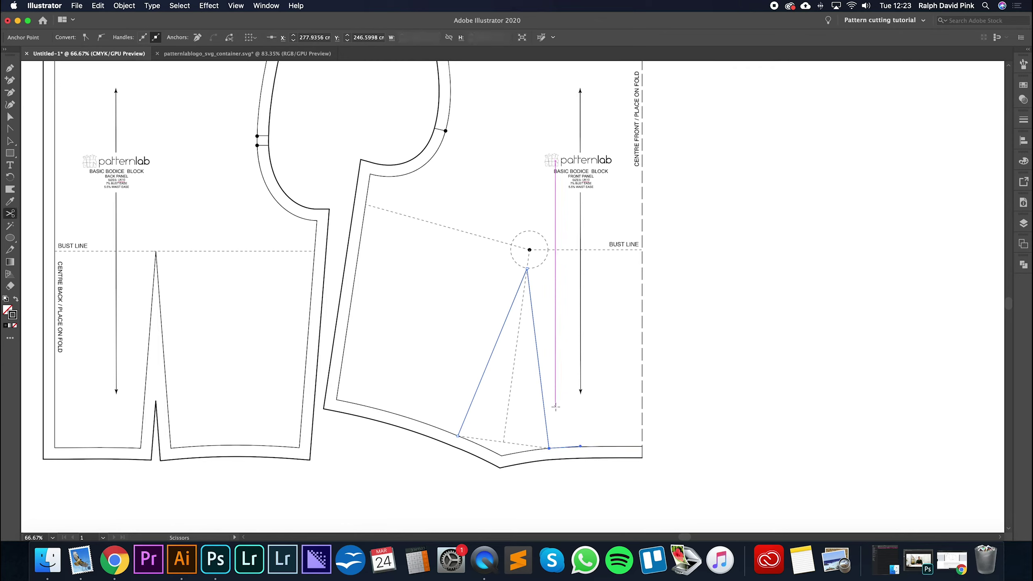
key("a")
Give the separated front dart legs the thin dashed stroke of the other dashed construction lines.
left_click(561, 381)
left_click(541, 381)
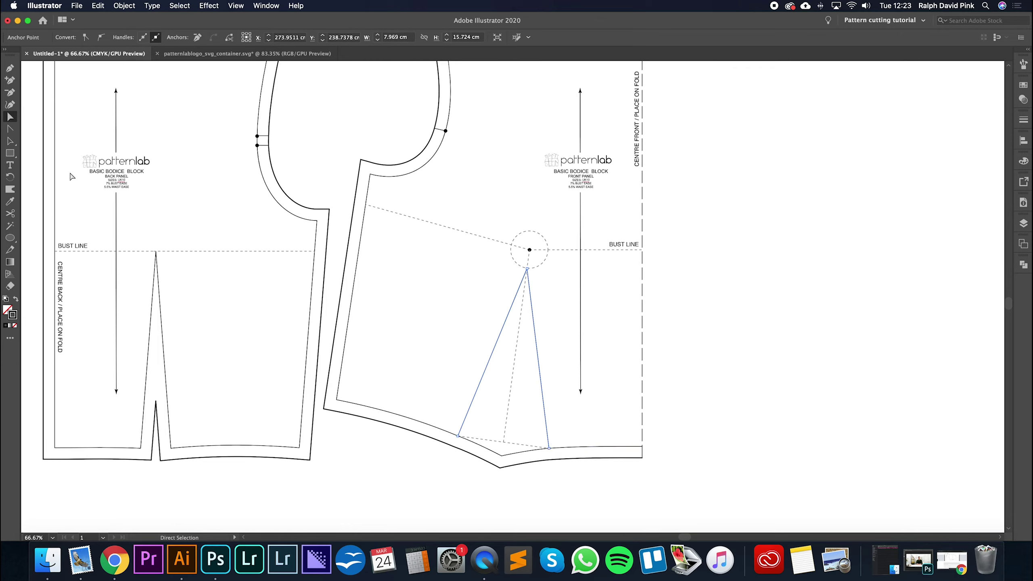
left_click(10, 201)
left_click(10, 116)
left_click(572, 403)
Delete the dashed line across the front dart's base and extend the dart's dashed centre line to the folded point.
left_click(523, 447)
left_click(517, 446)
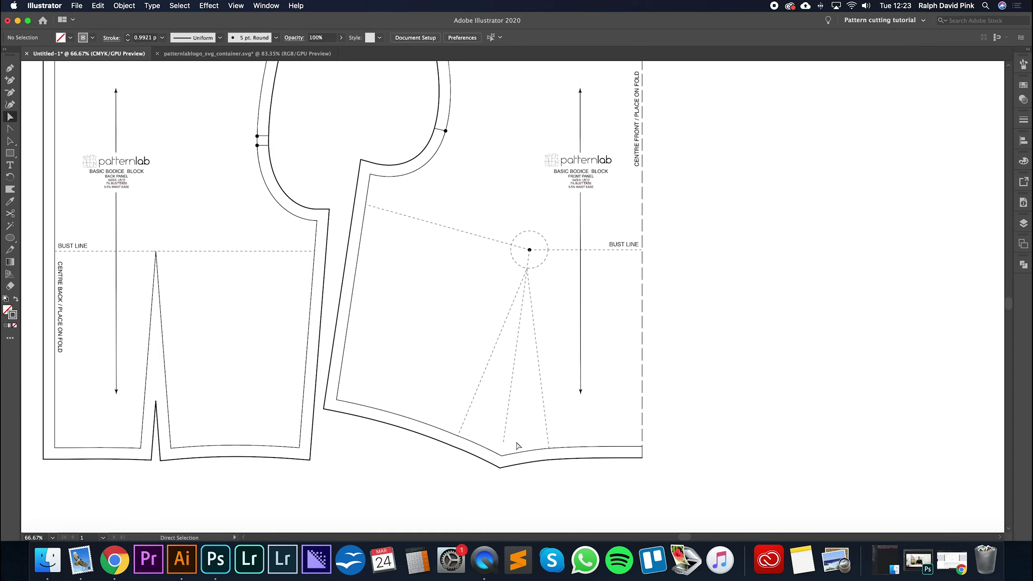
left_click(507, 453)
left_click(554, 324)
key("super+minus")
scroll(554, 325, "up", 3)
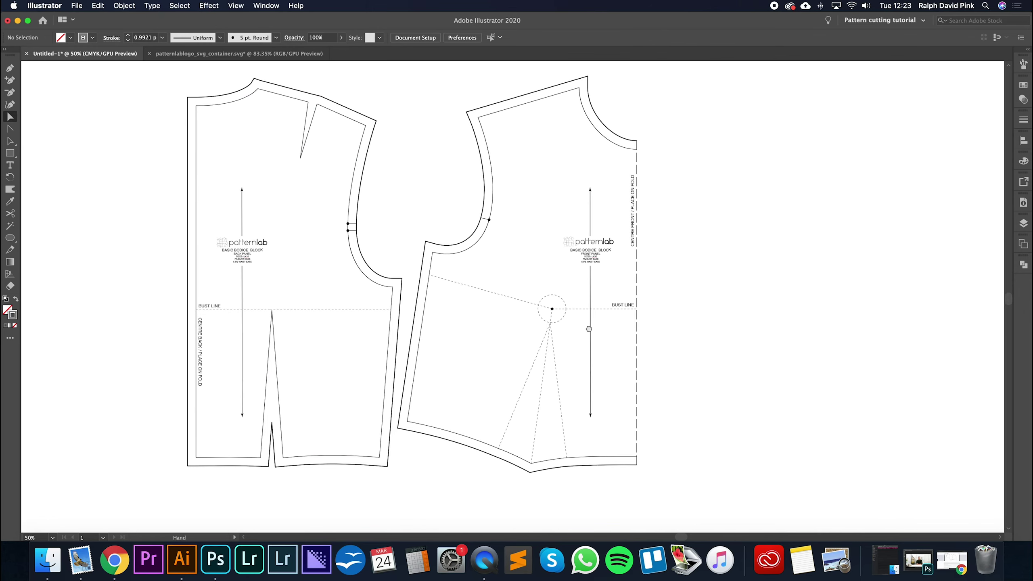
scroll(517, 302, "up", 2)
scroll(518, 301, "right", 2)
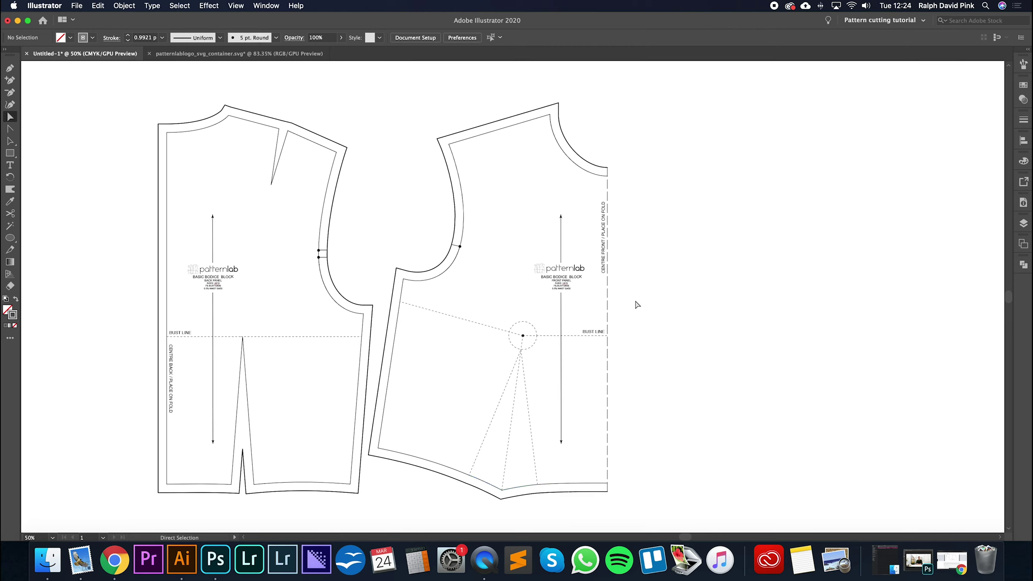
scroll(665, 277, "left", 3)
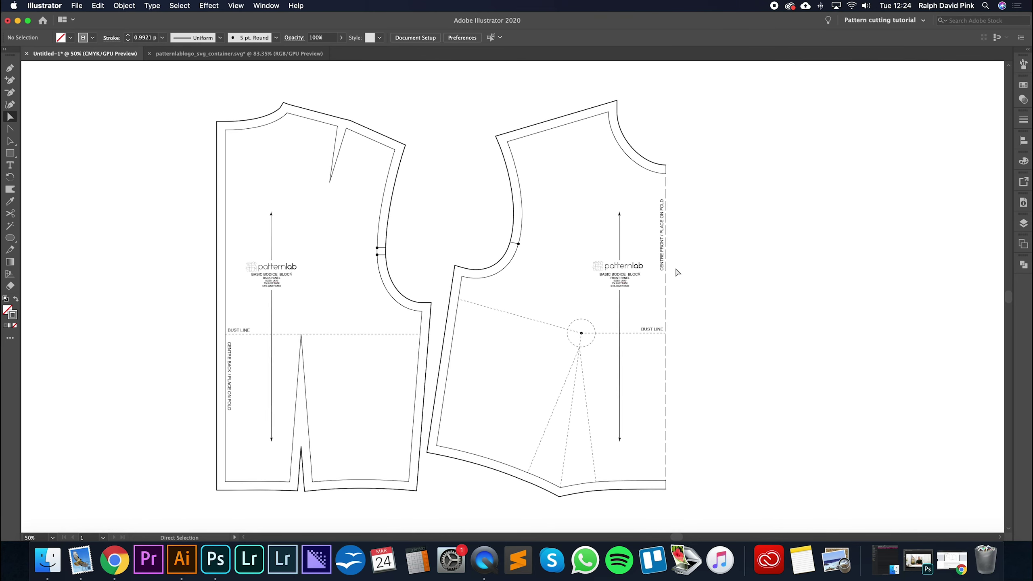